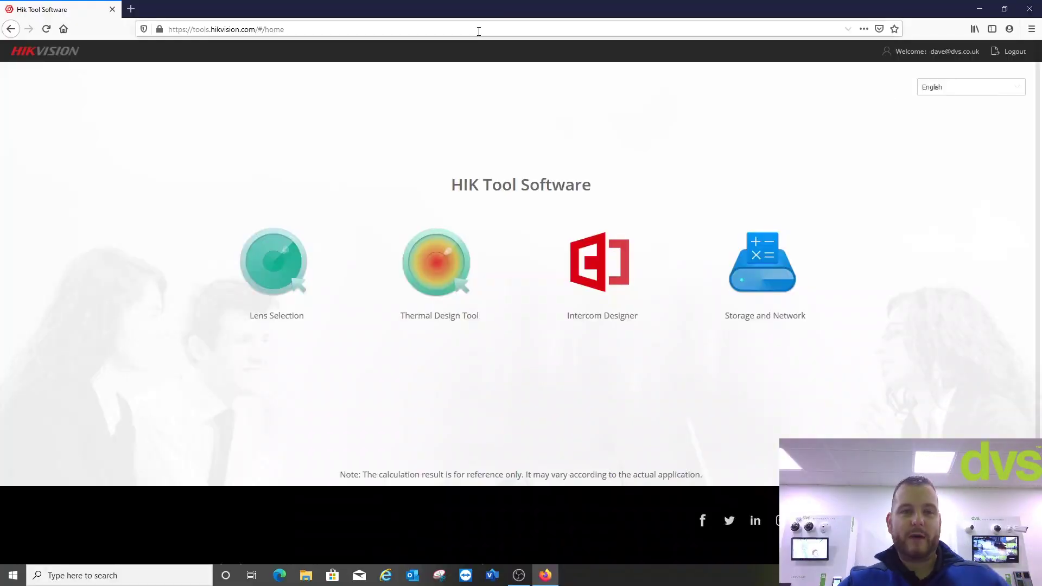
- Log out of the HIK Tool Software account and sign back in with the saved credentials
click(282, 29)
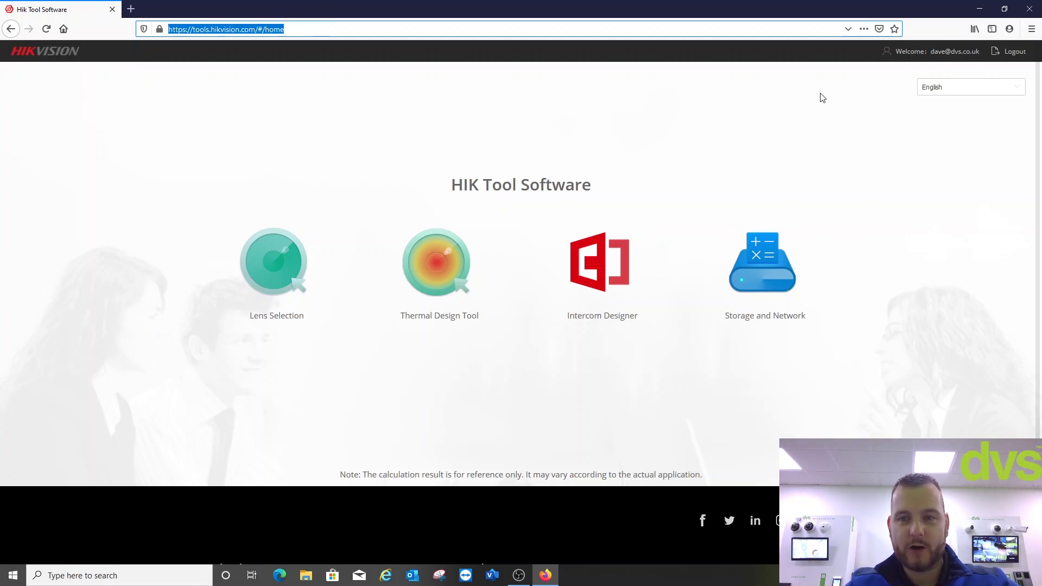
click(1011, 52)
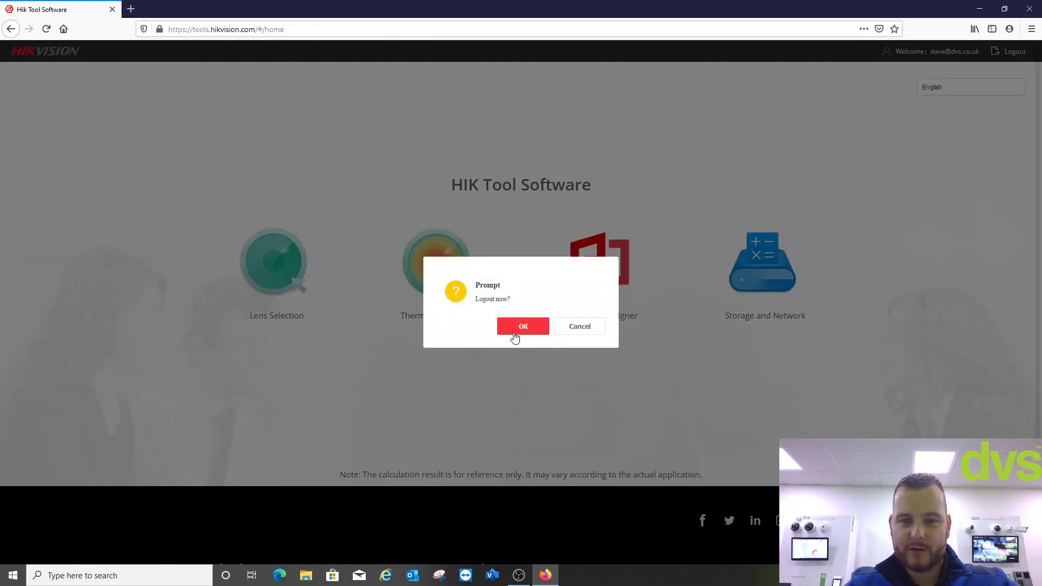
click(515, 337)
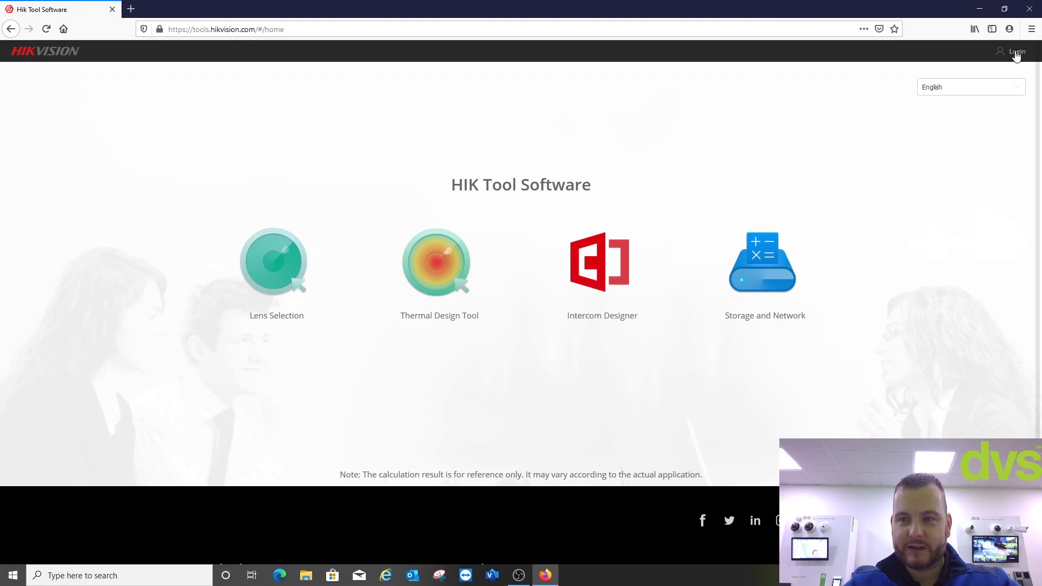
click(1015, 53)
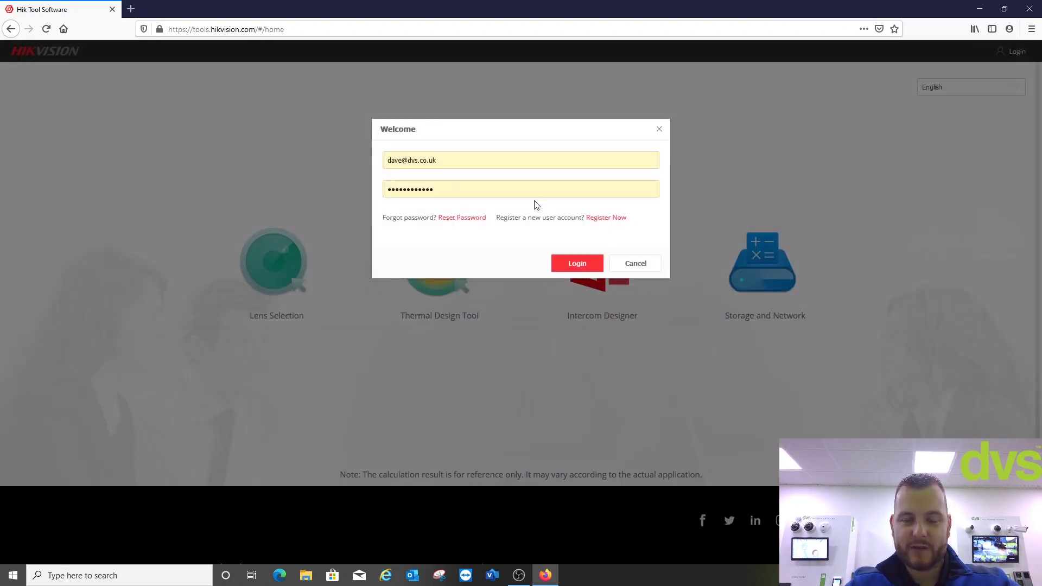
key(Return)
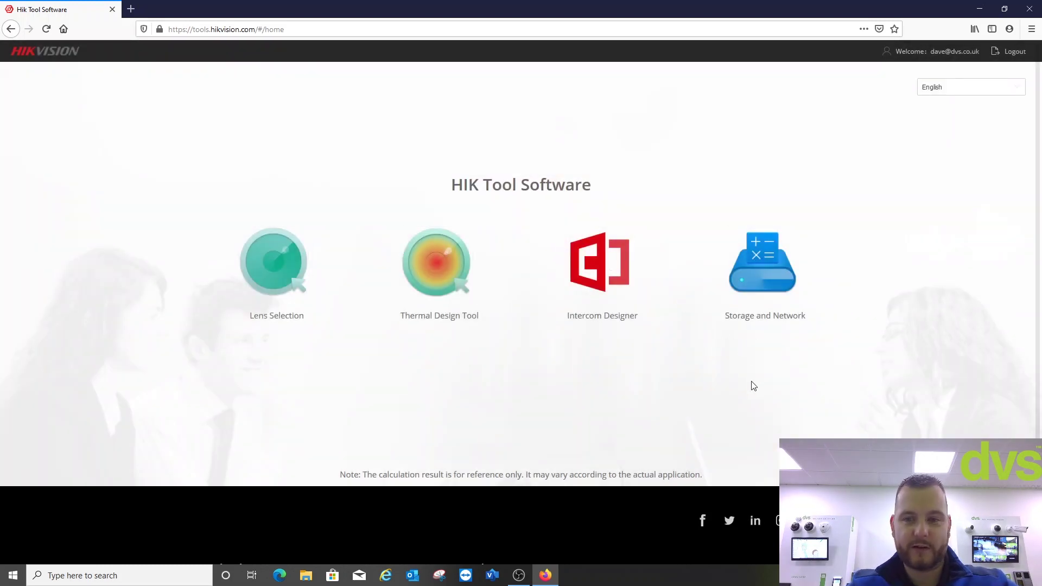
- In the Storage and Network calculator, add 16 channels with H.265 encoding at 4MP (2560×1440)
click(775, 272)
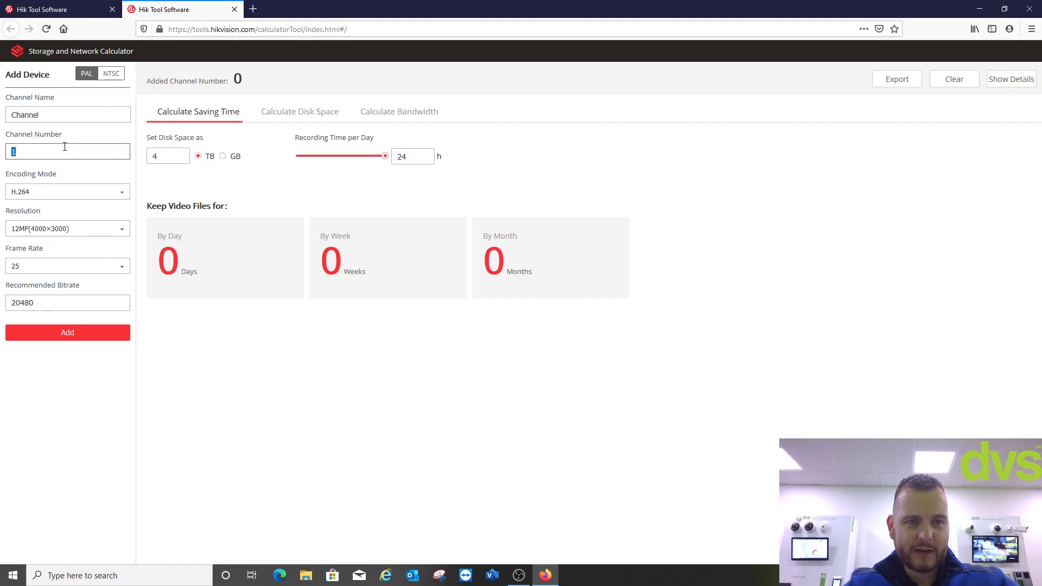
click(44, 193)
click(23, 252)
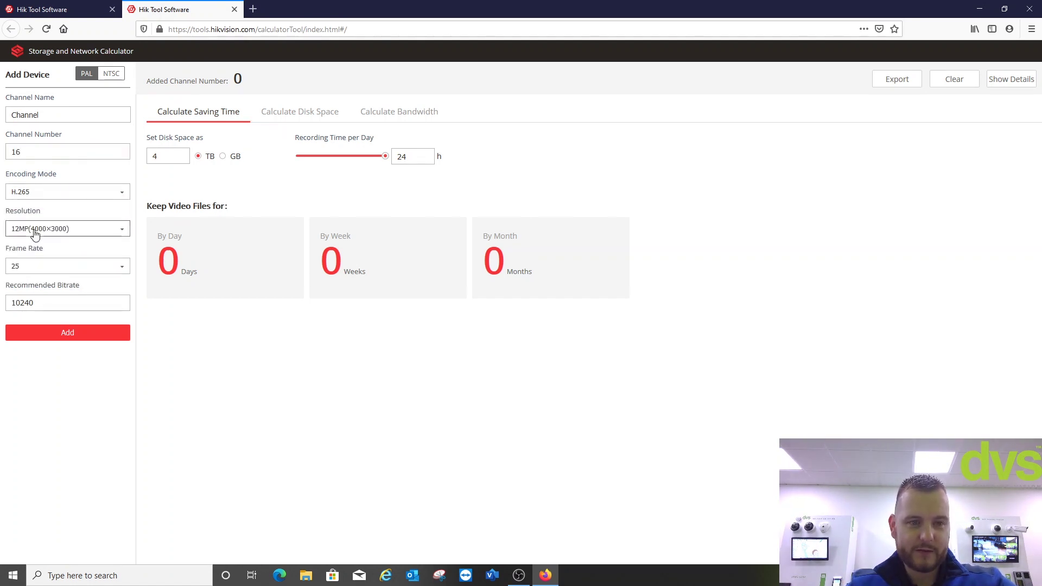
click(35, 228)
scroll(40, 325, down, 5)
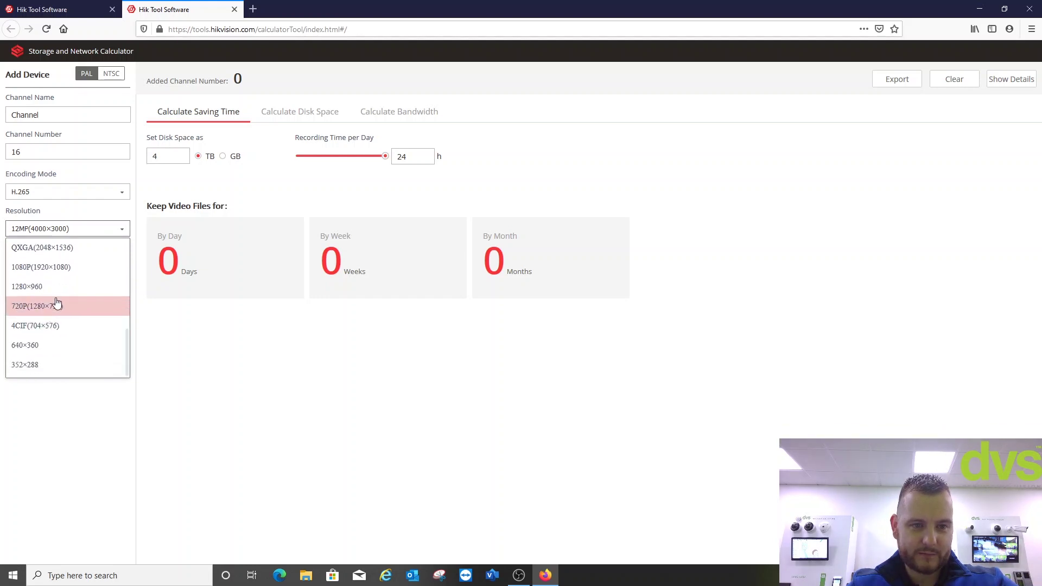
scroll(56, 296, up, 3)
click(54, 291)
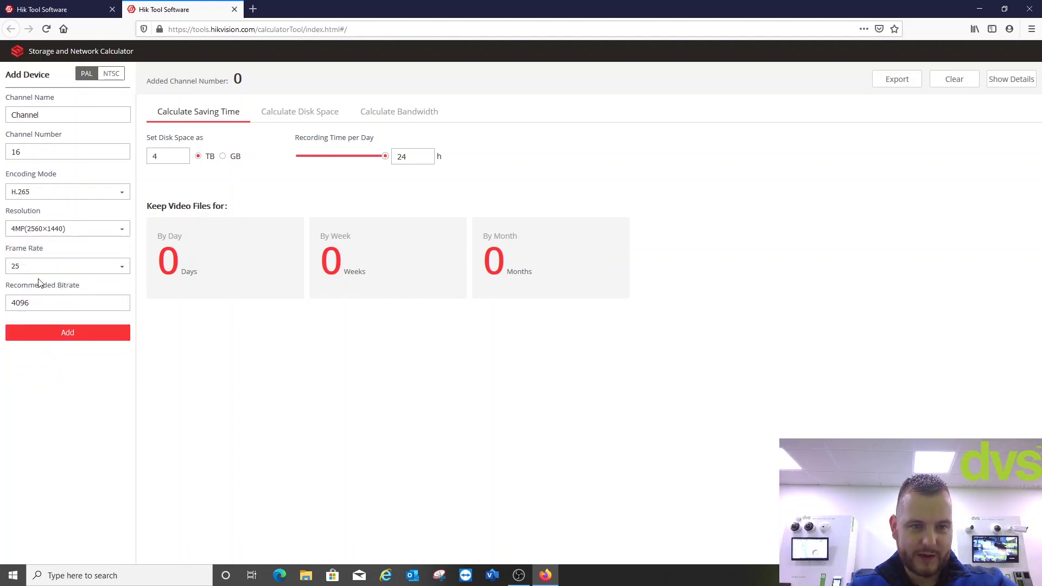
click(72, 337)
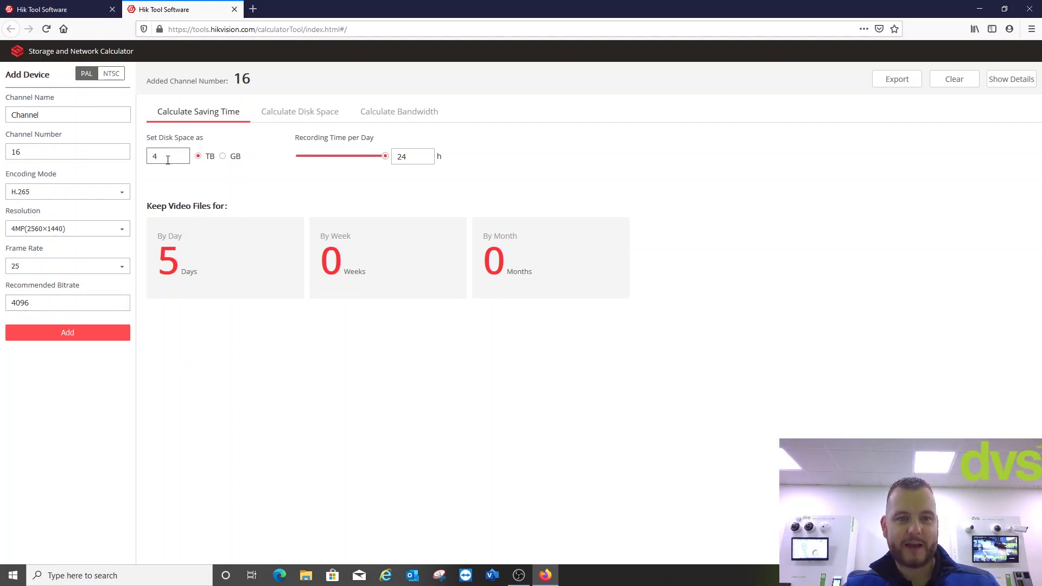
- Set disk space to 8 TB and recording time to 12 hours per day, giving 22 days
double_click(166, 158)
text(8)
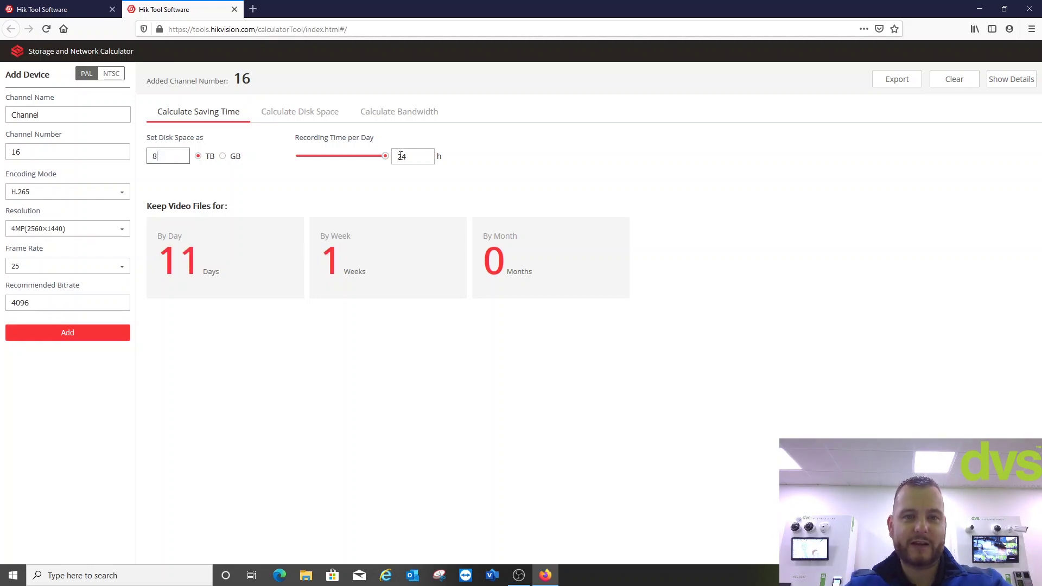
mouse_move(385, 156)
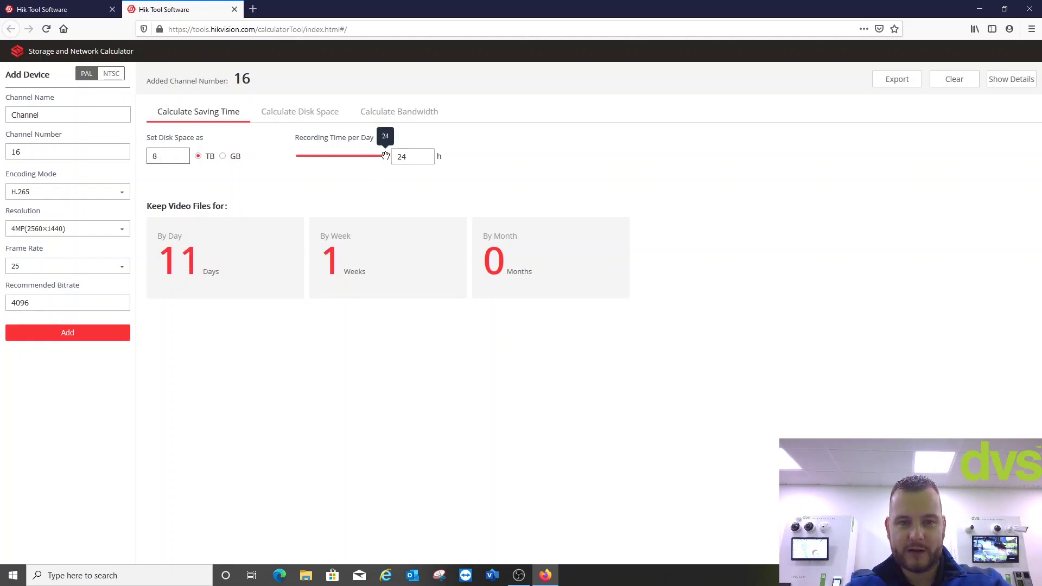
drag(385, 156, 343, 155)
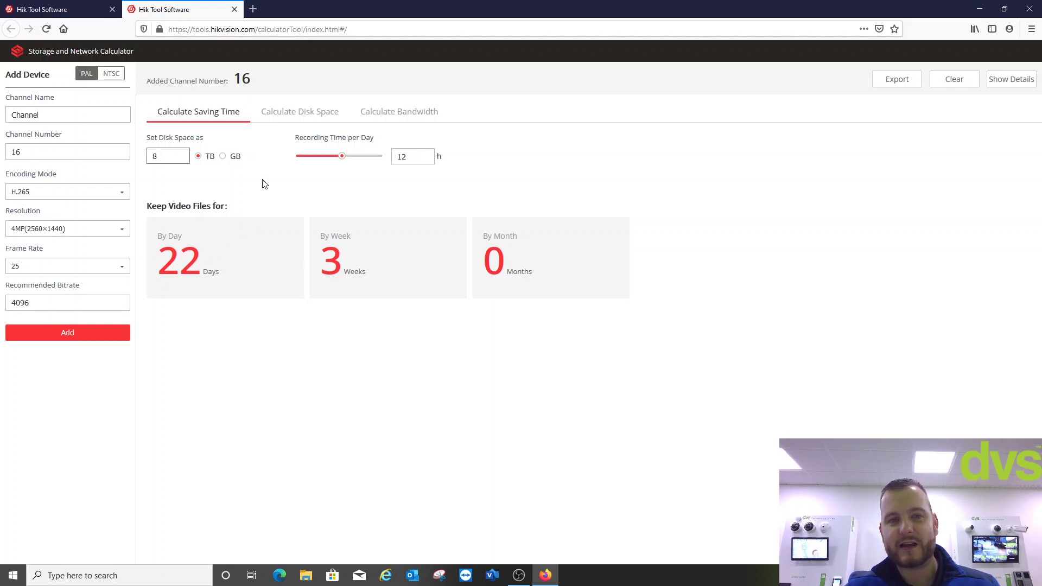
- Calculate the disk space needed for 30 days of saving time: 22 TB
click(289, 118)
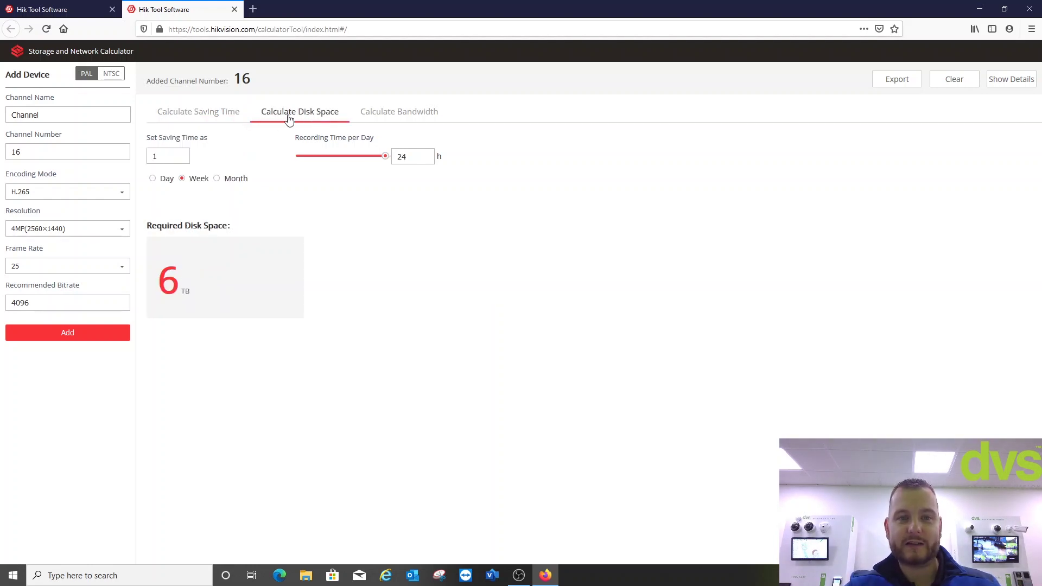
click(153, 178)
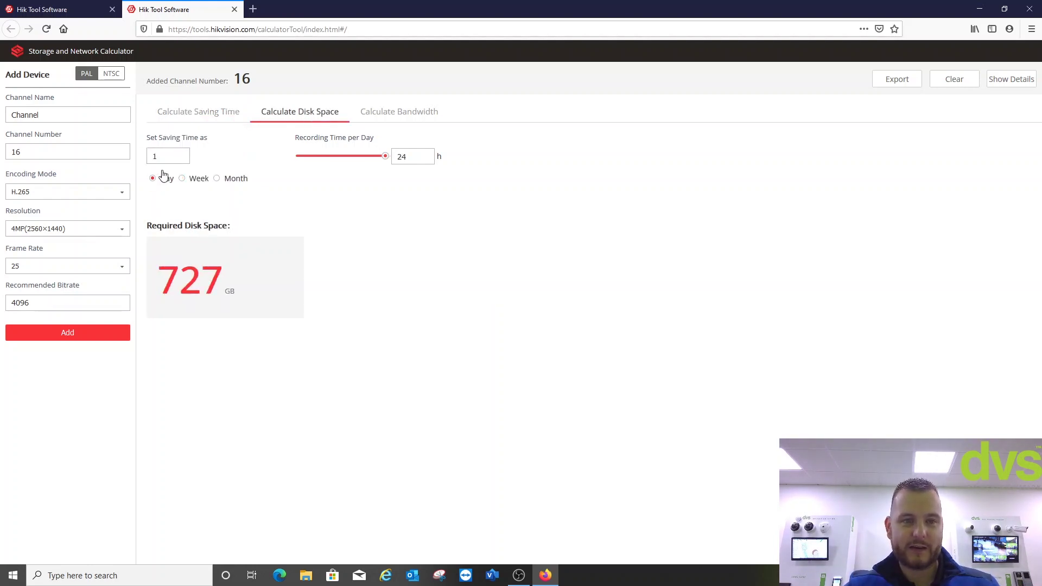
click(180, 154)
text(3)
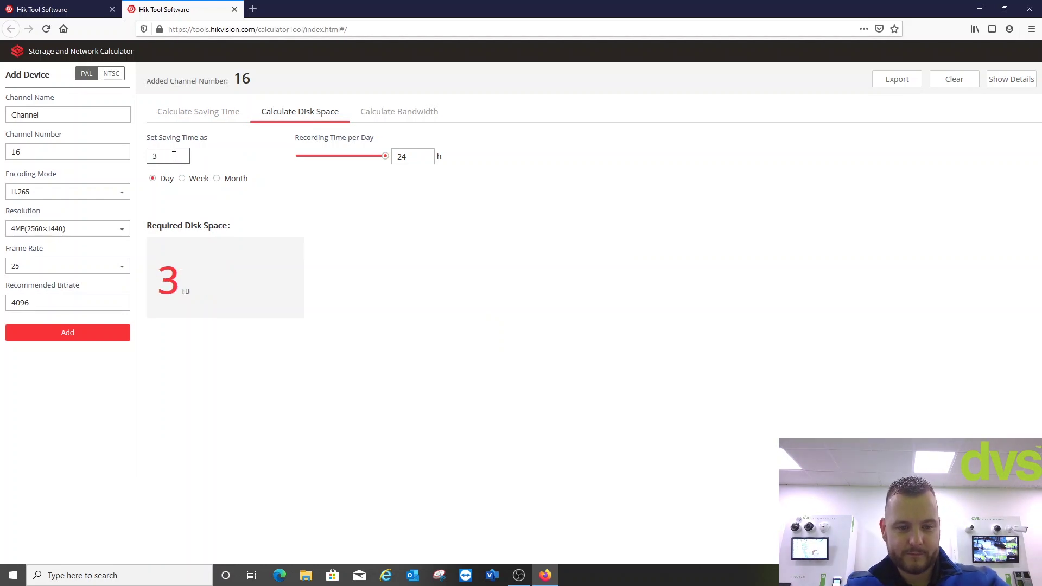
text(0)
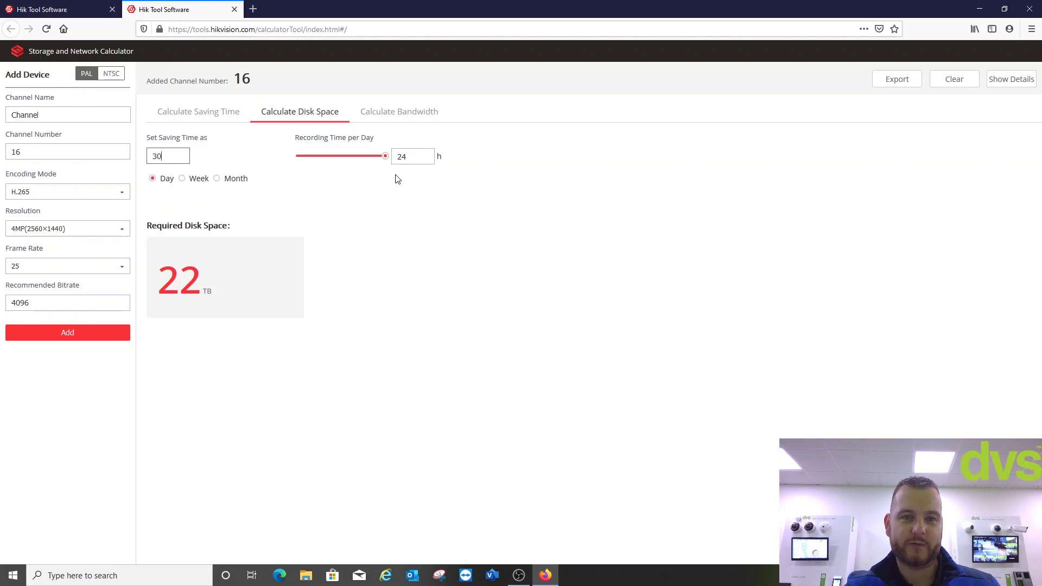
- Show the required bandwidth of 64.00 Mbps and export the channel list as list.csv
click(391, 114)
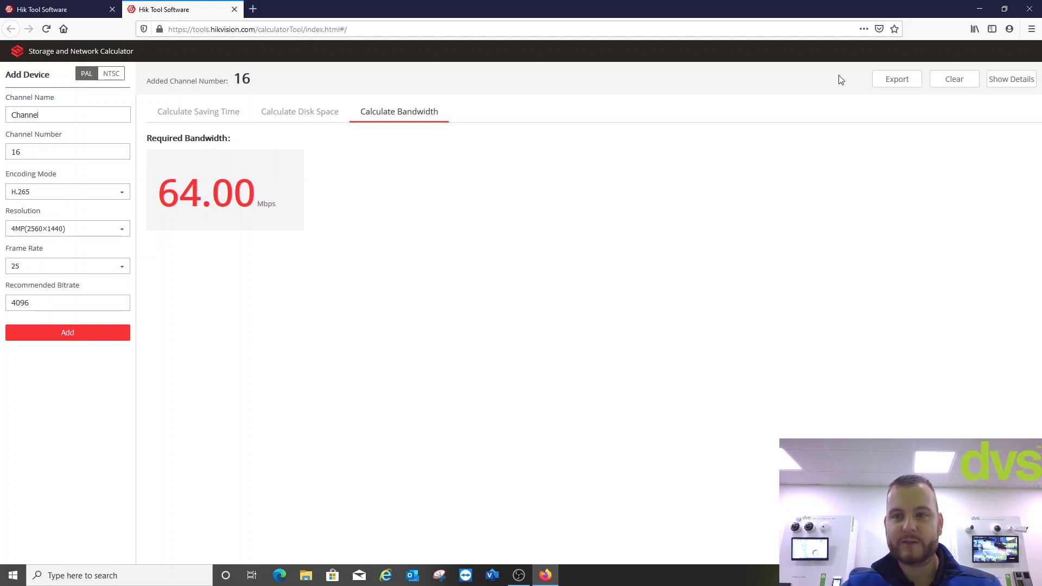
click(898, 81)
key(Return)
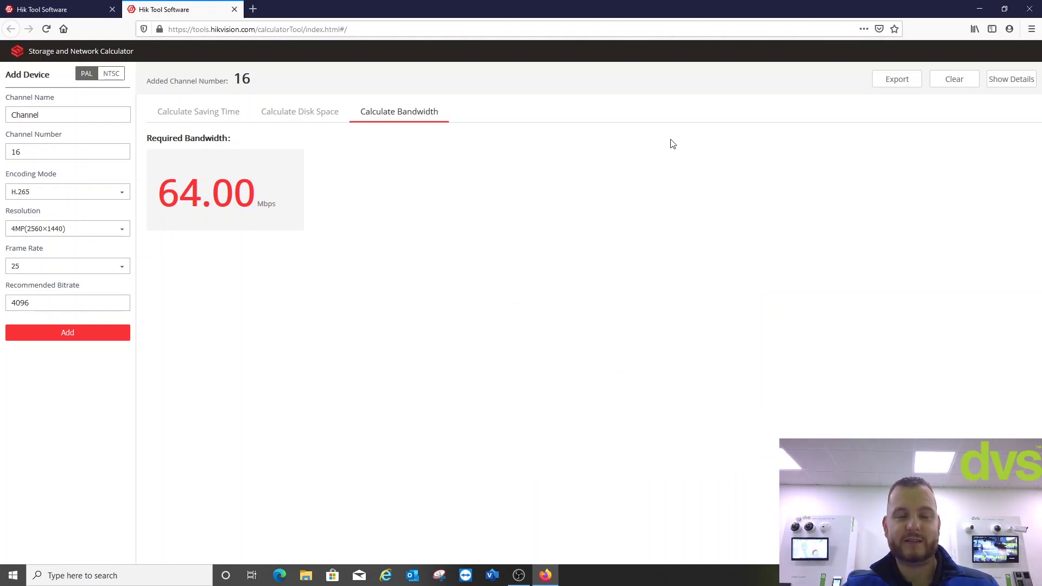
- Close the calculator, open the Thermal Design Tool and switch to its GIS map view
click(235, 9)
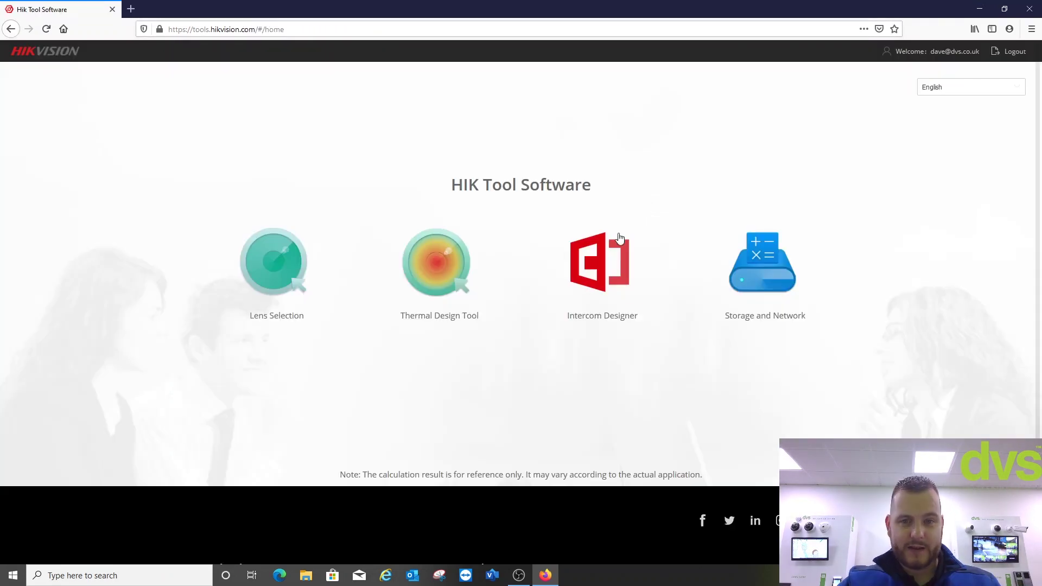
click(441, 263)
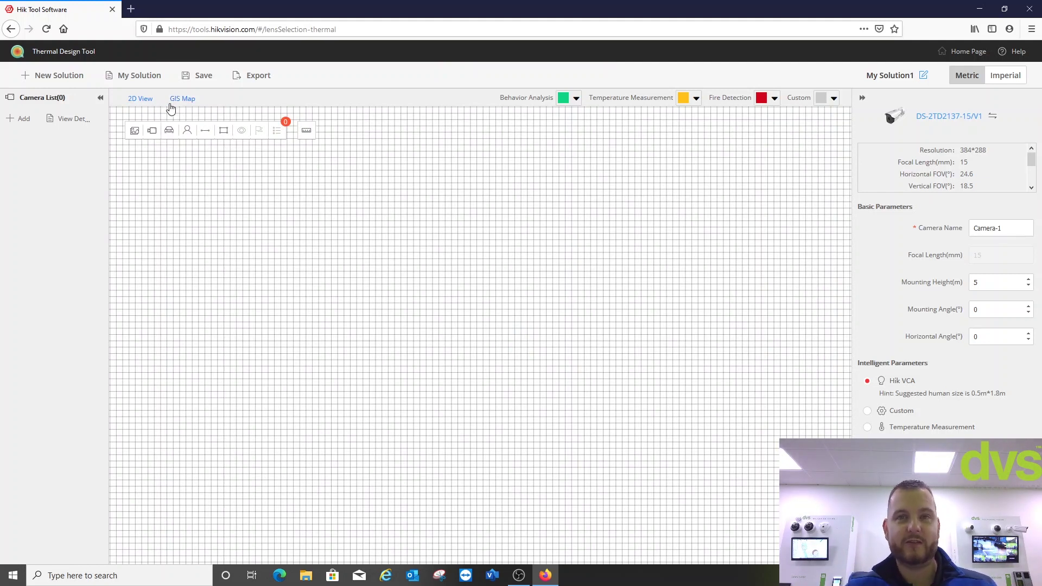
click(183, 100)
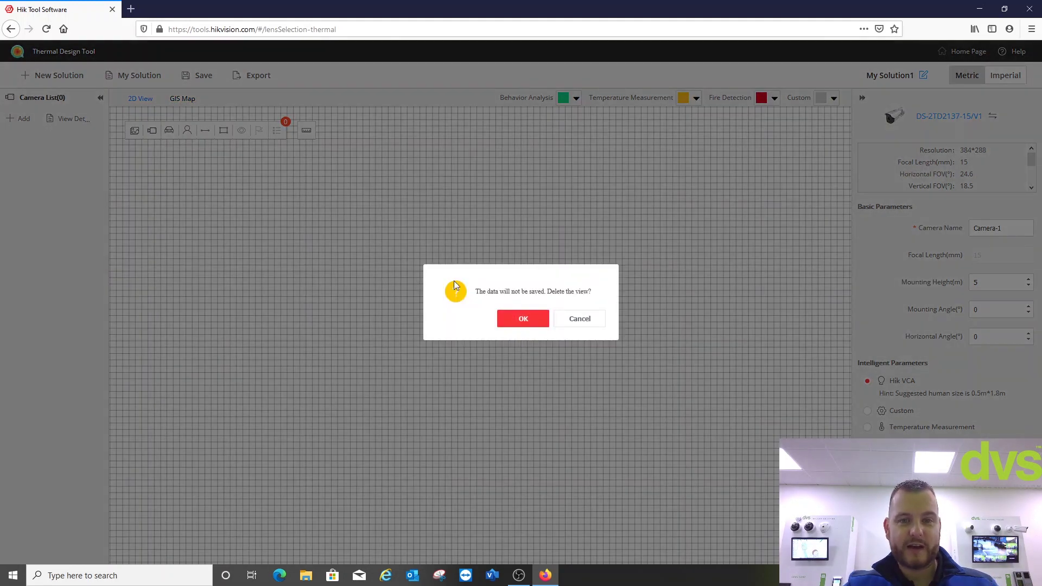
click(512, 324)
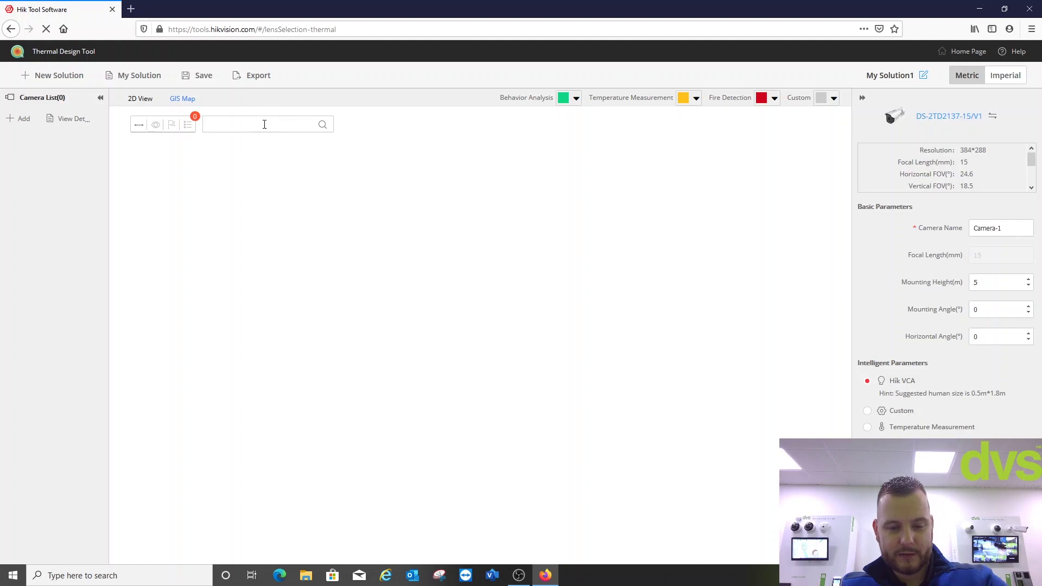
- Find postcode cf245pg on the map, frame the site, then return to the empty 2D grid
click(264, 124)
text(cf245p)
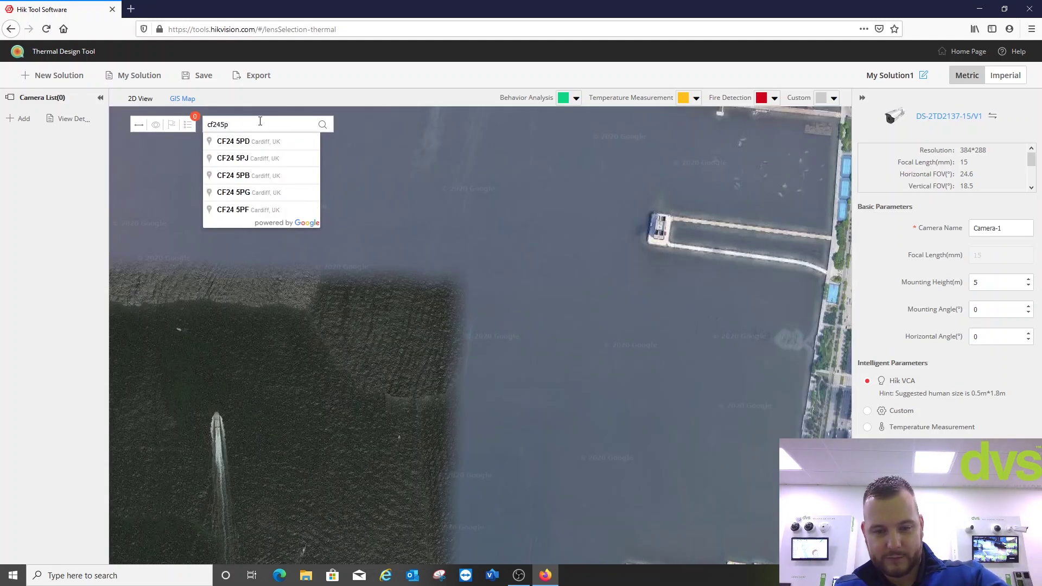
text(g)
double_click(282, 139)
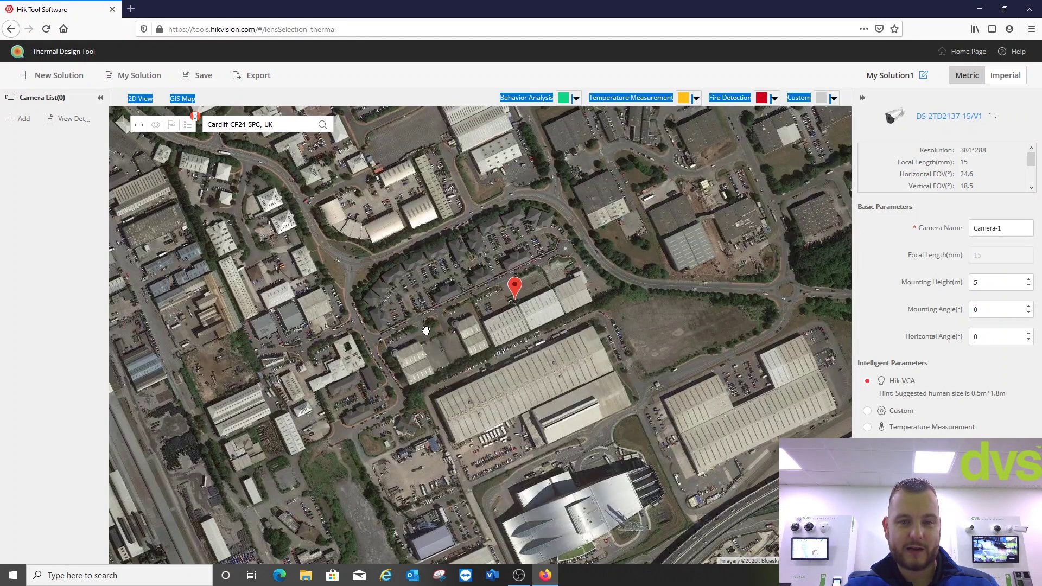
scroll(429, 330, up, 5)
drag(448, 331, 344, 335)
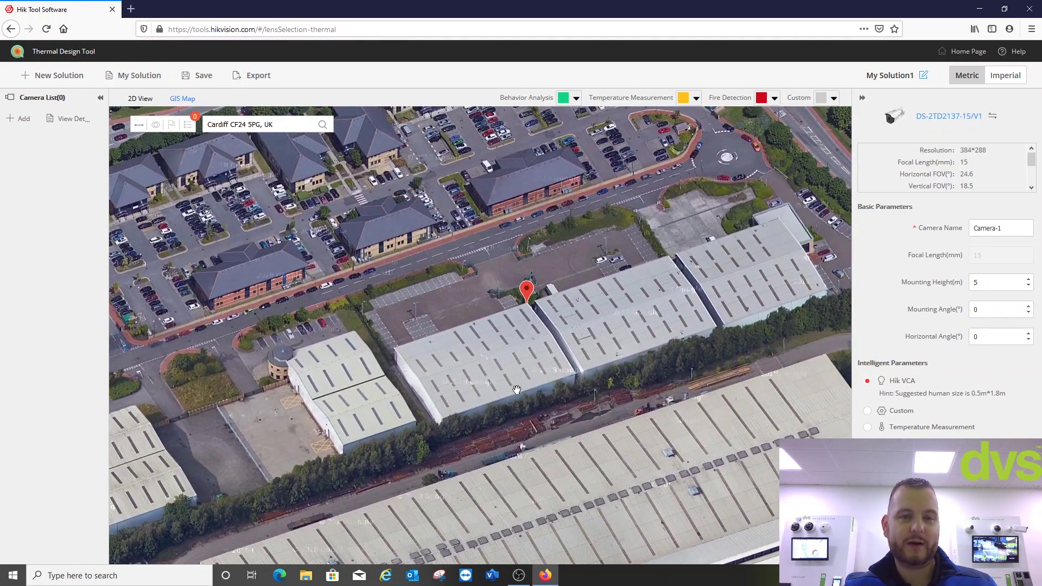
click(155, 124)
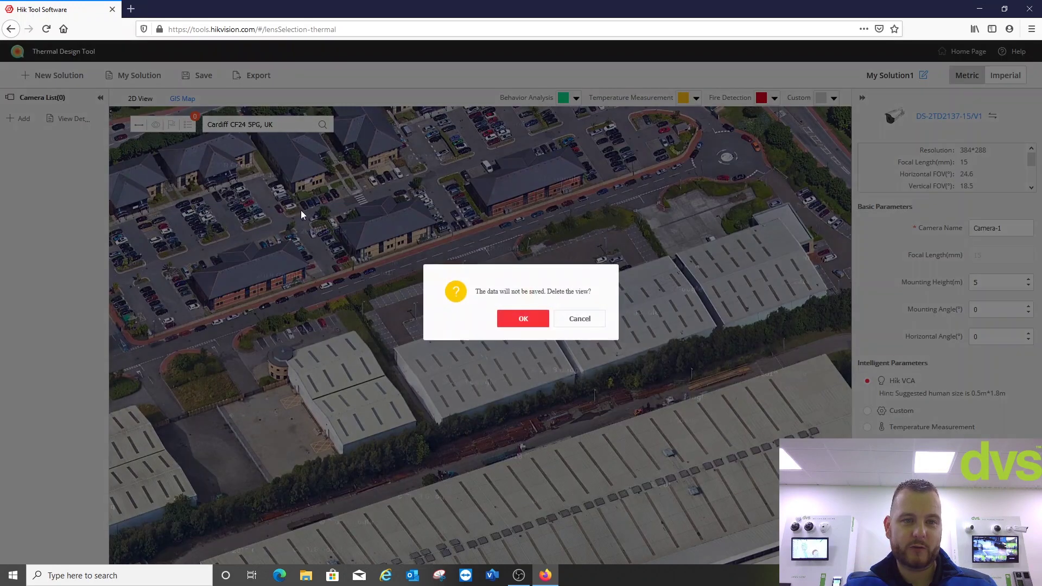
click(546, 320)
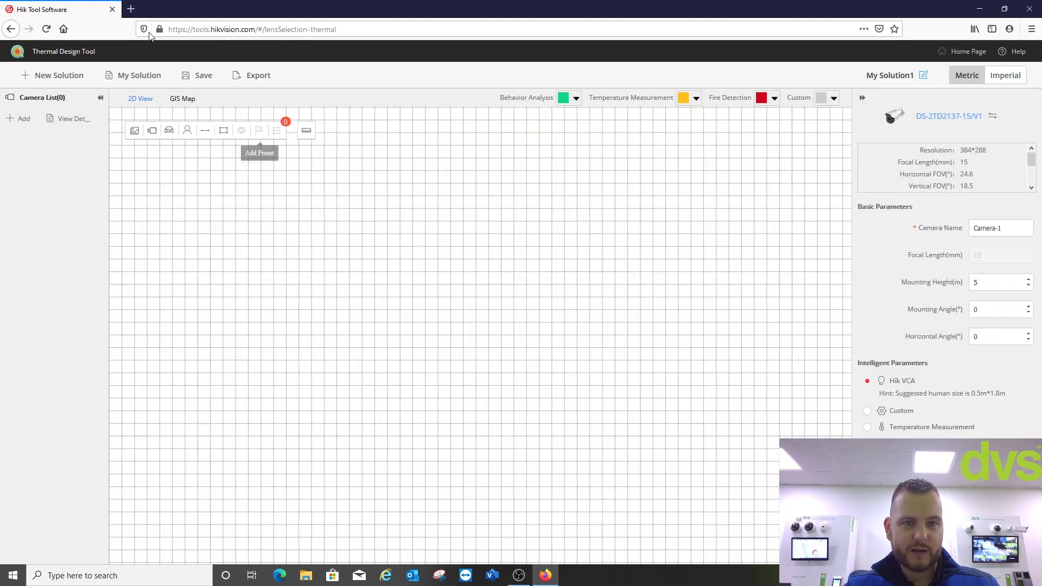
- Search Google for 'dvs map' in a new tab and open DVS Ltd in Google Maps
click(132, 9)
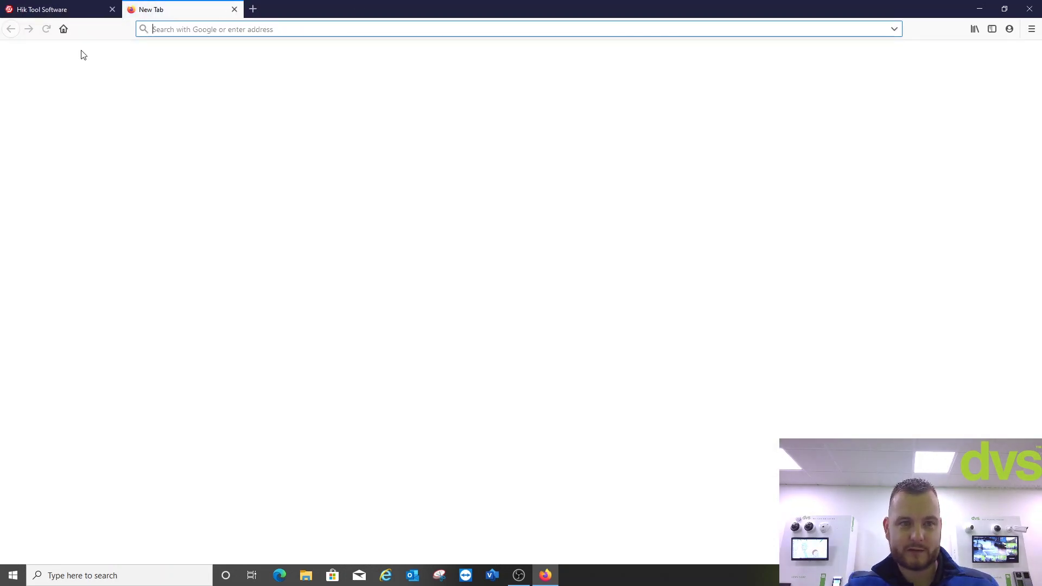
text(google.com)
key(Return)
text(dvs)
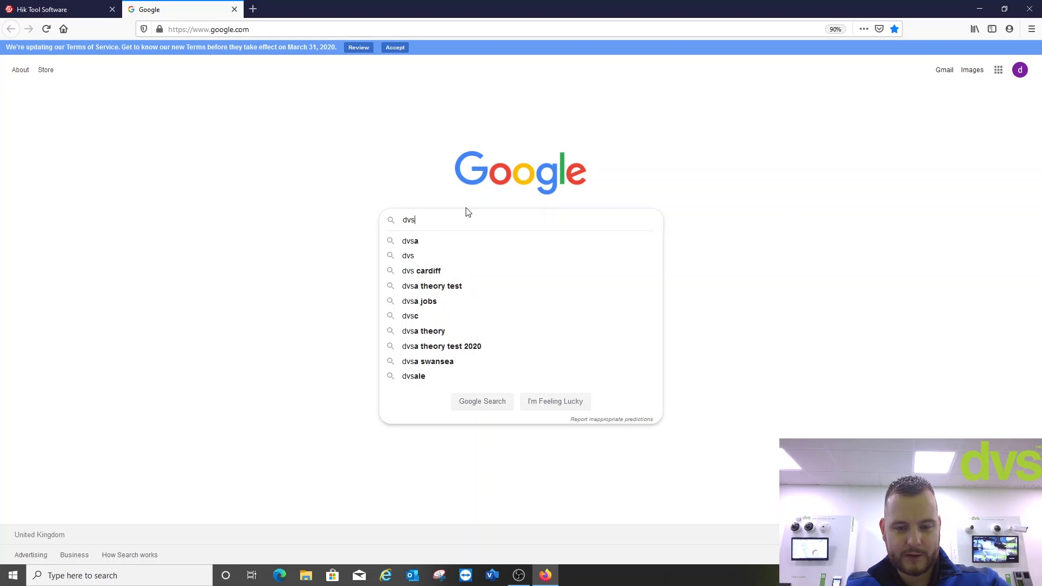
text( map)
key(Return)
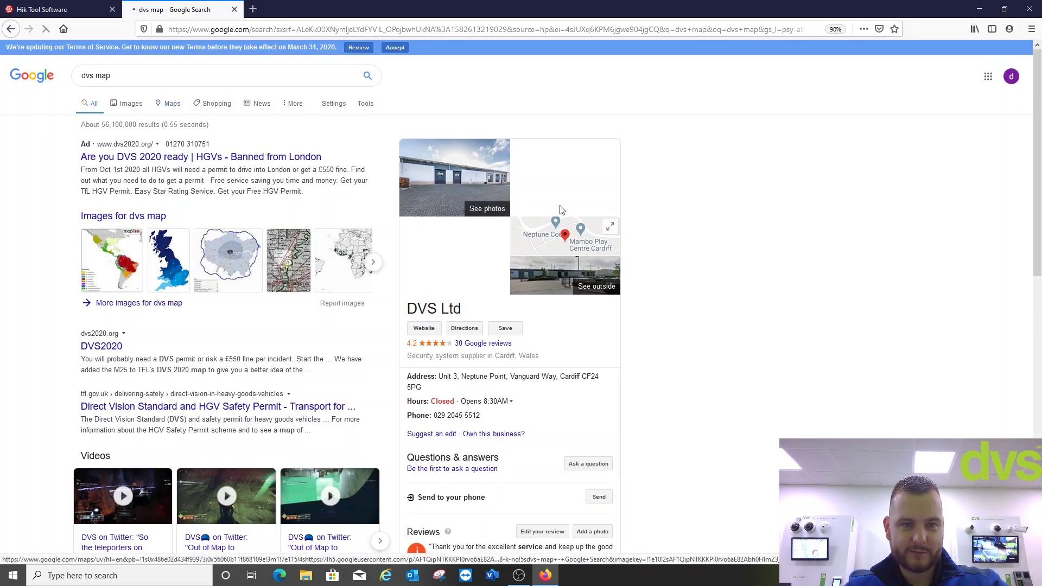
click(561, 210)
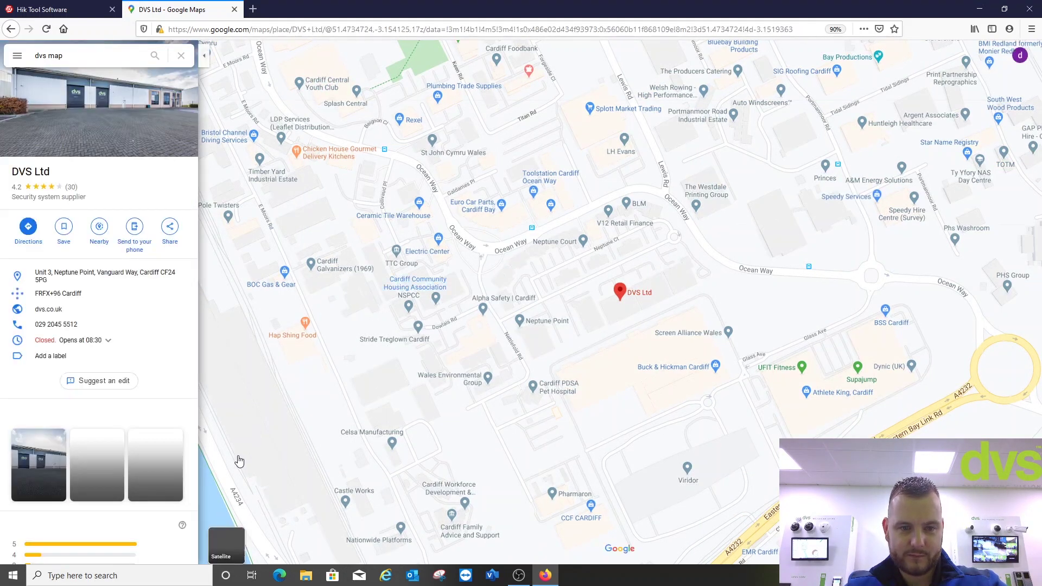
- Switch to satellite view, zoom in, and measure the building's front roof edge at 50.61 m
click(220, 541)
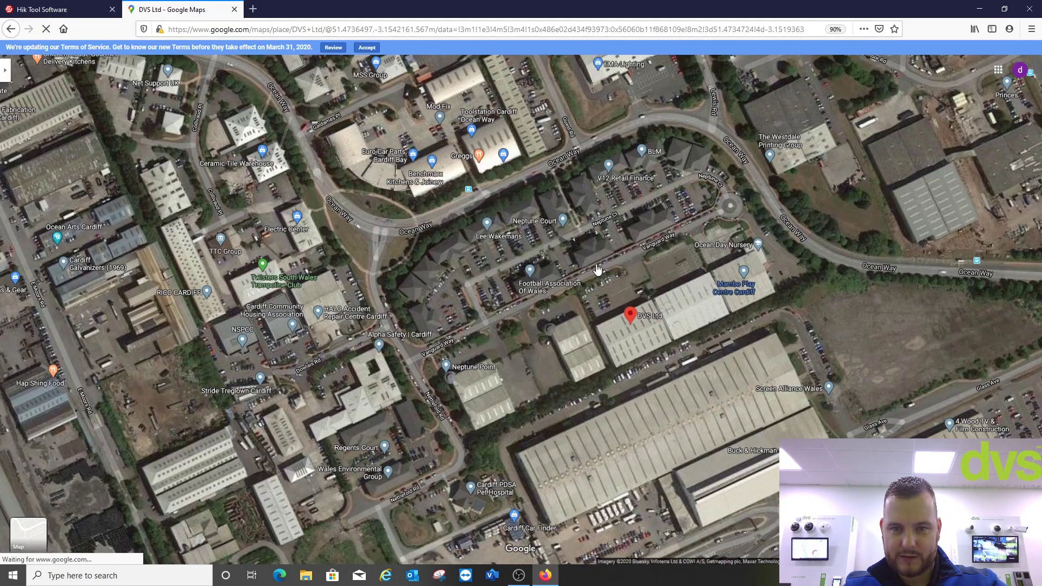
scroll(610, 281, up, 2)
scroll(562, 279, up, 2)
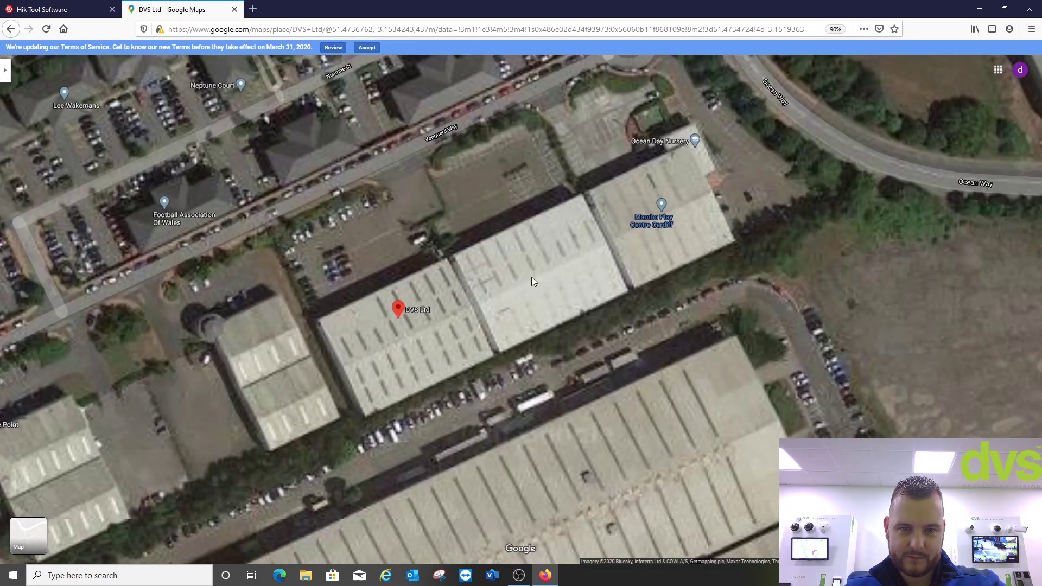
scroll(576, 279, up, 2)
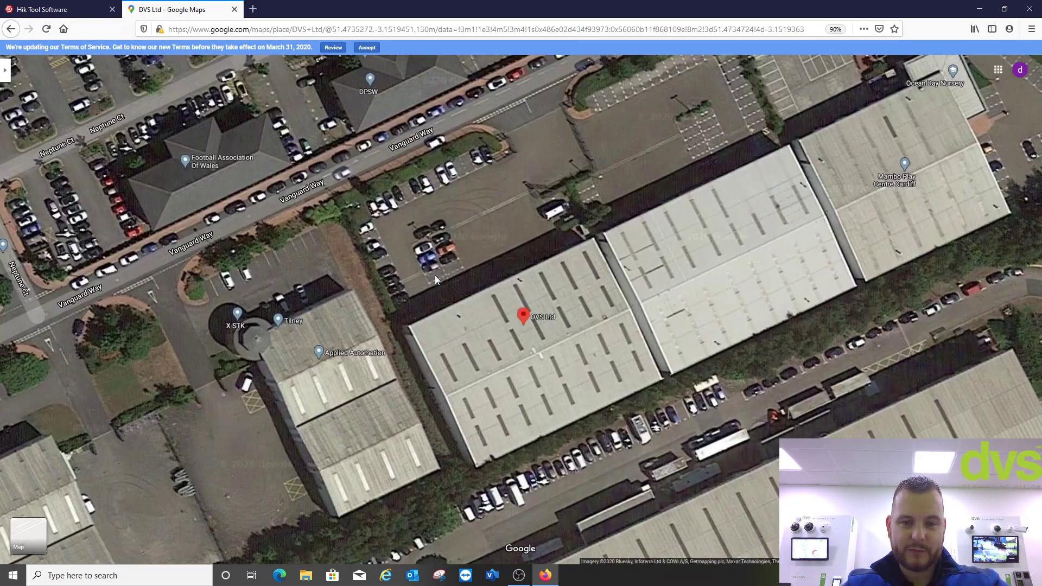
right_click(435, 277)
click(466, 412)
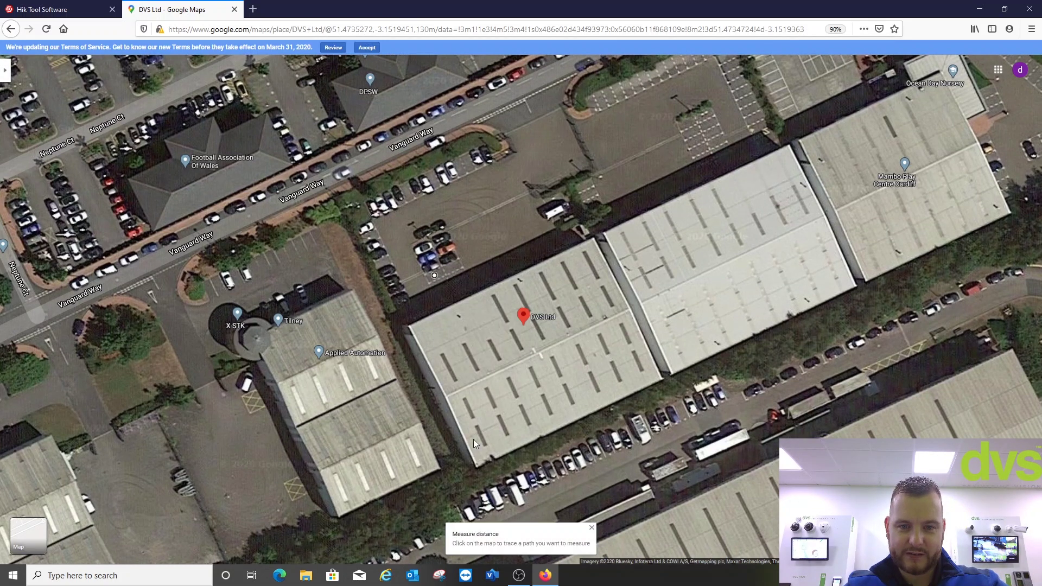
click(408, 324)
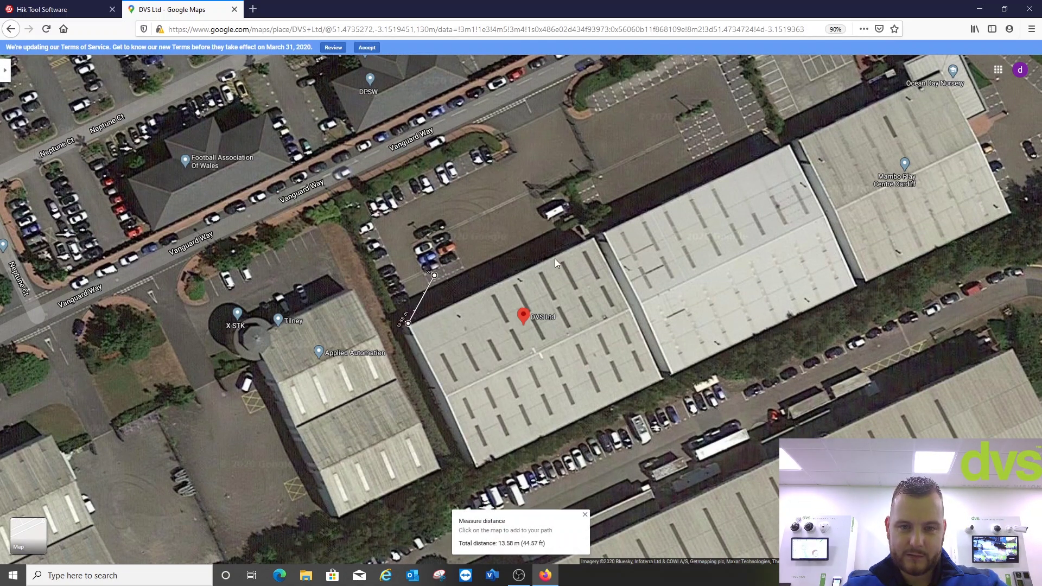
drag(436, 276, 594, 240)
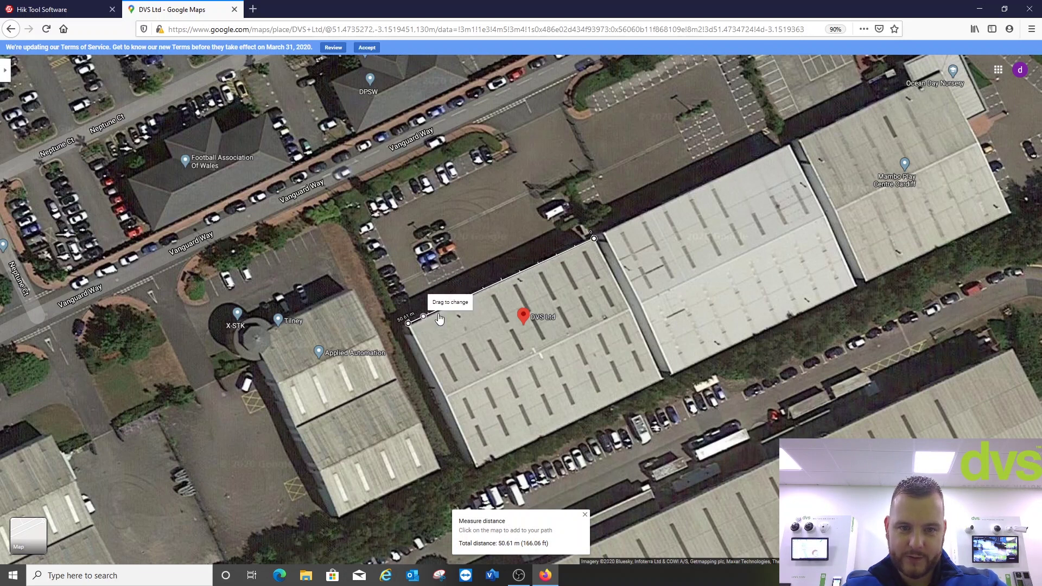
- Capture the measured satellite map area with Snipping Tool
click(439, 575)
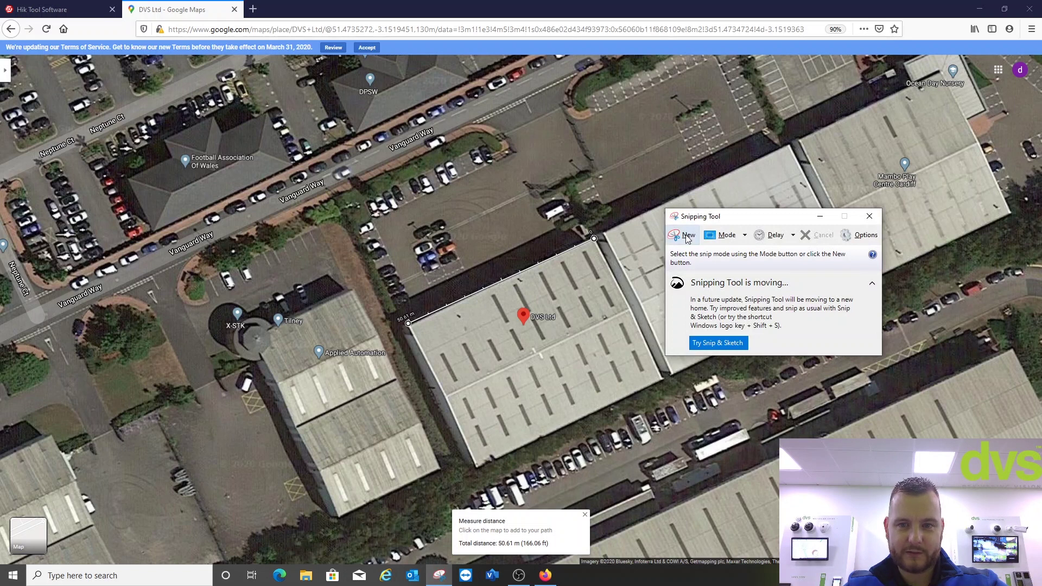
click(685, 236)
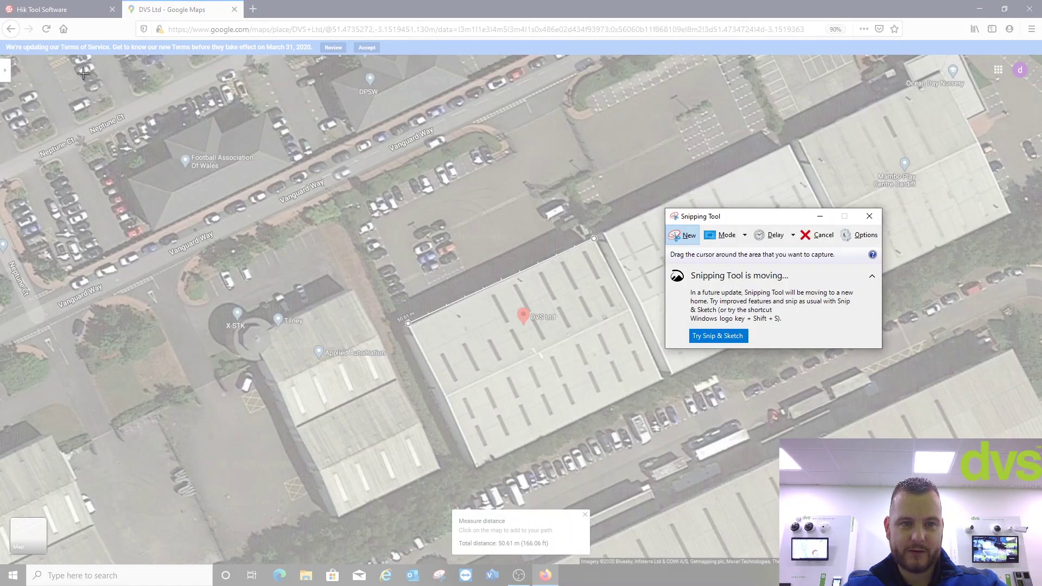
drag(83, 74, 997, 546)
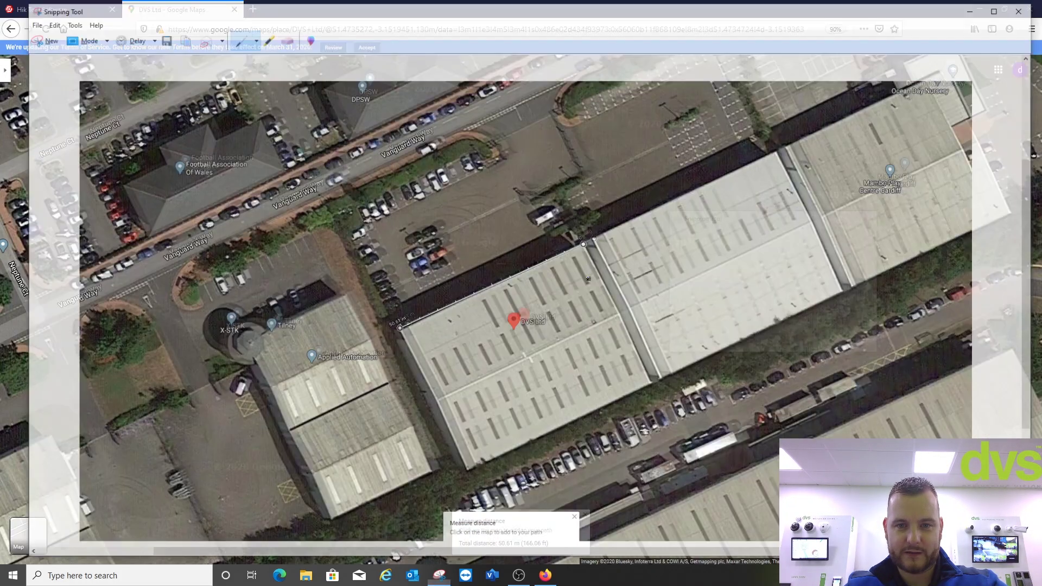
- Save the capture to the Desktop as the JPEG 'DVS External' and close Snipping Tool
click(31, 21)
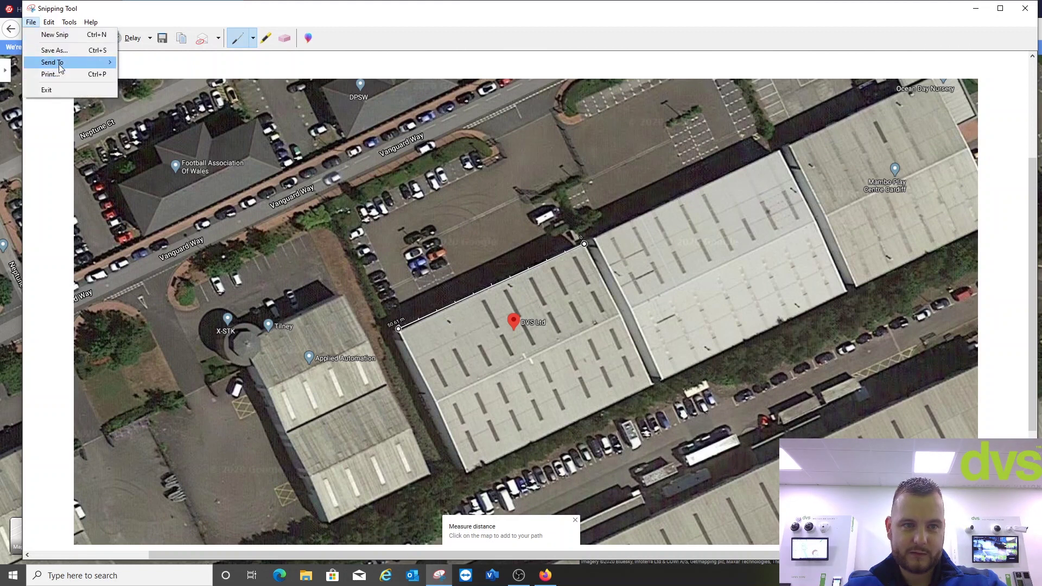
click(31, 22)
key(ctrl+s)
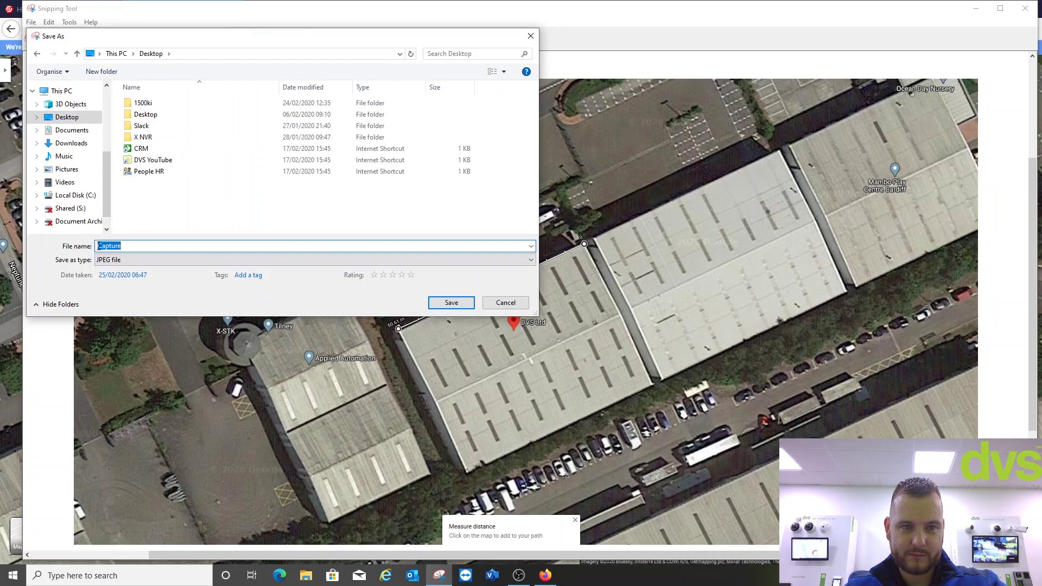
text(DVS )
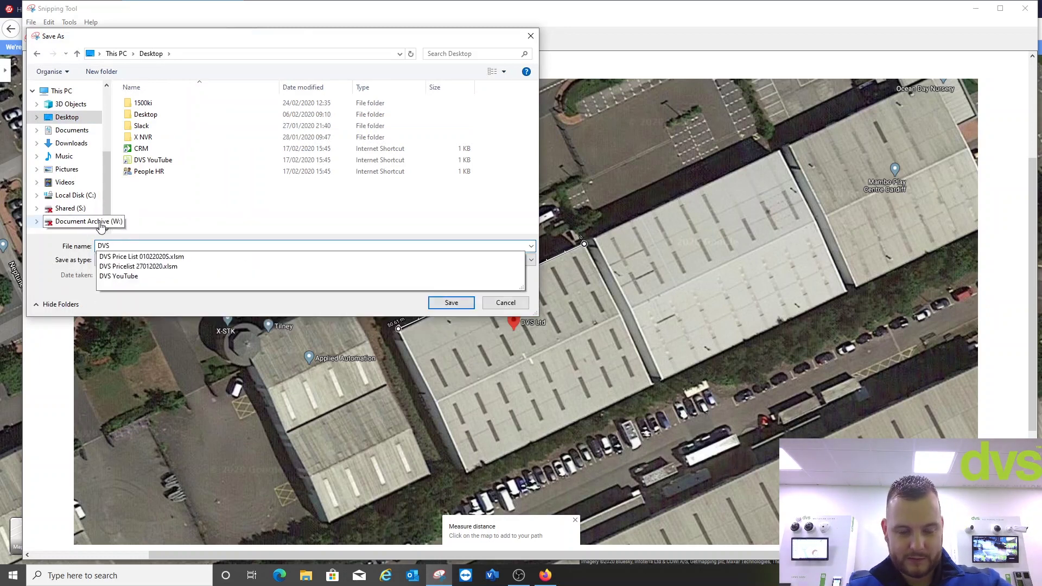
text(External)
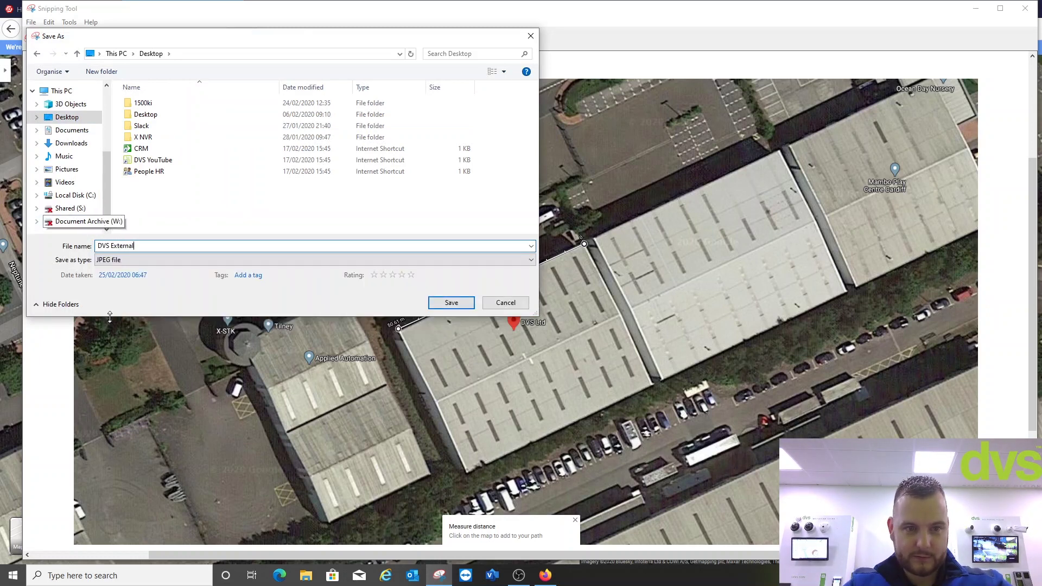
click(130, 260)
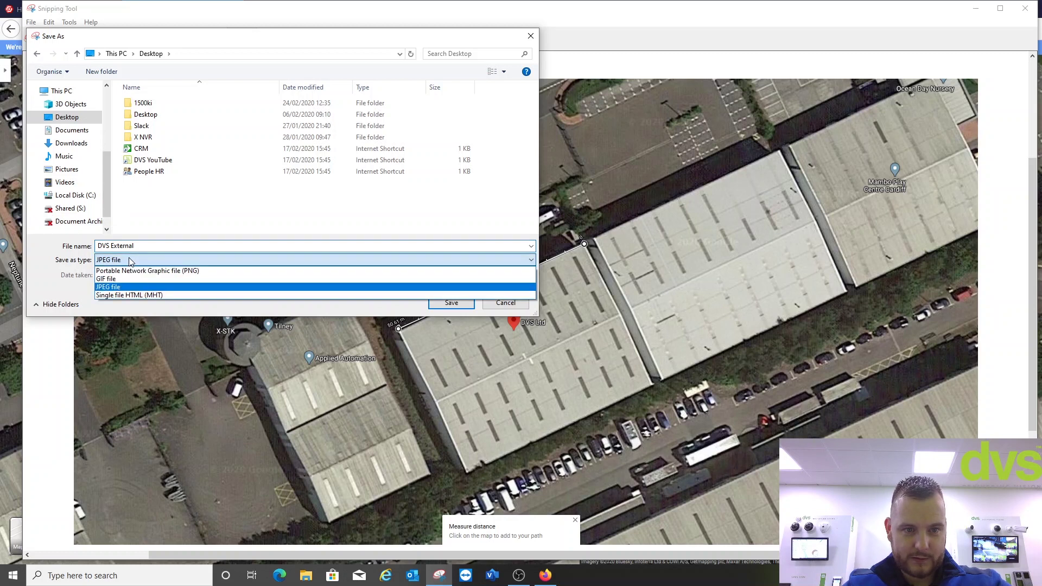
click(117, 287)
click(449, 303)
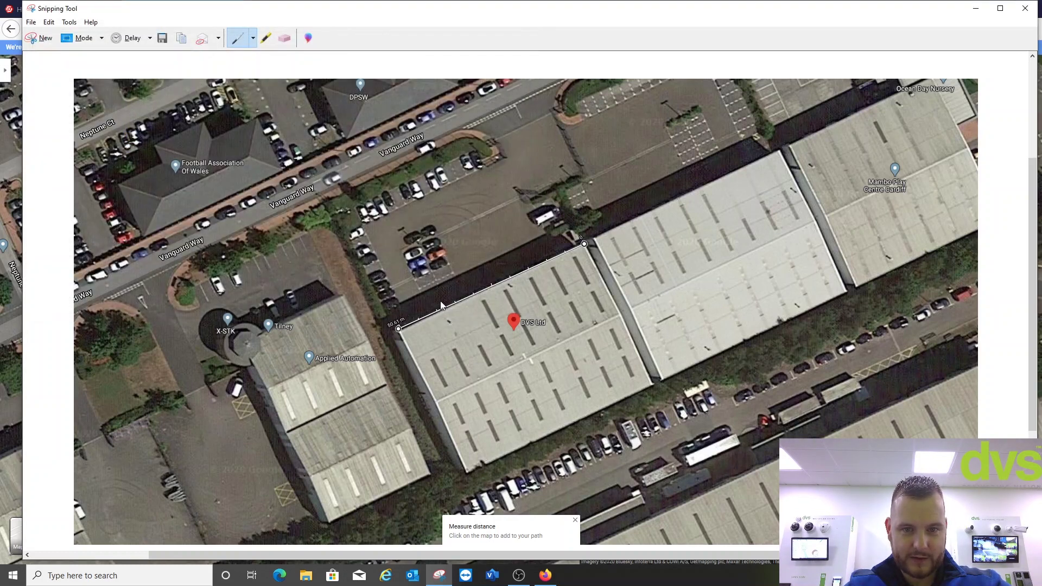
click(1025, 8)
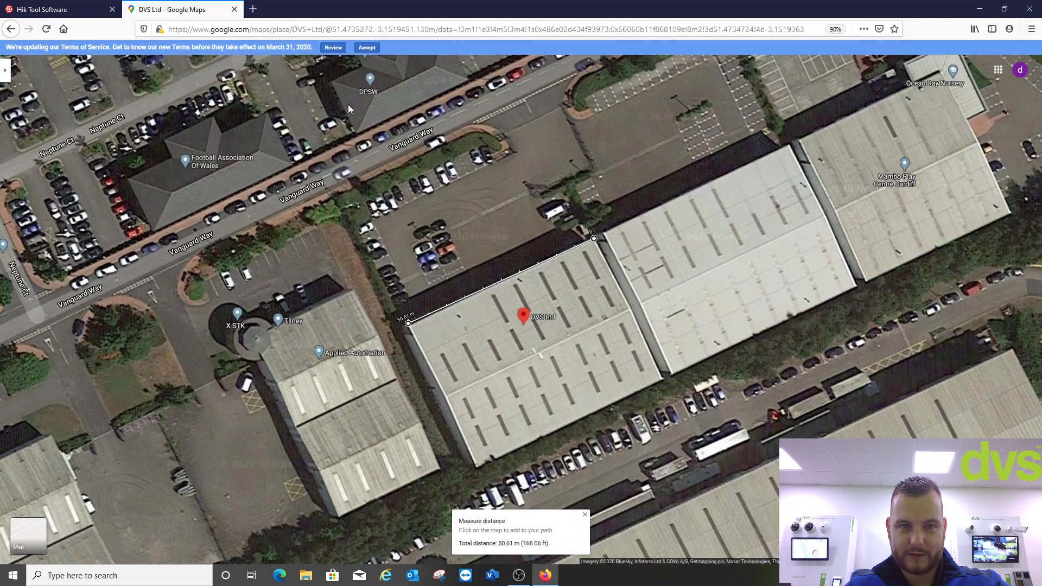
- Import the 'DVS External' image as the Thermal Design Tool background and position it to fill the canvas
click(234, 9)
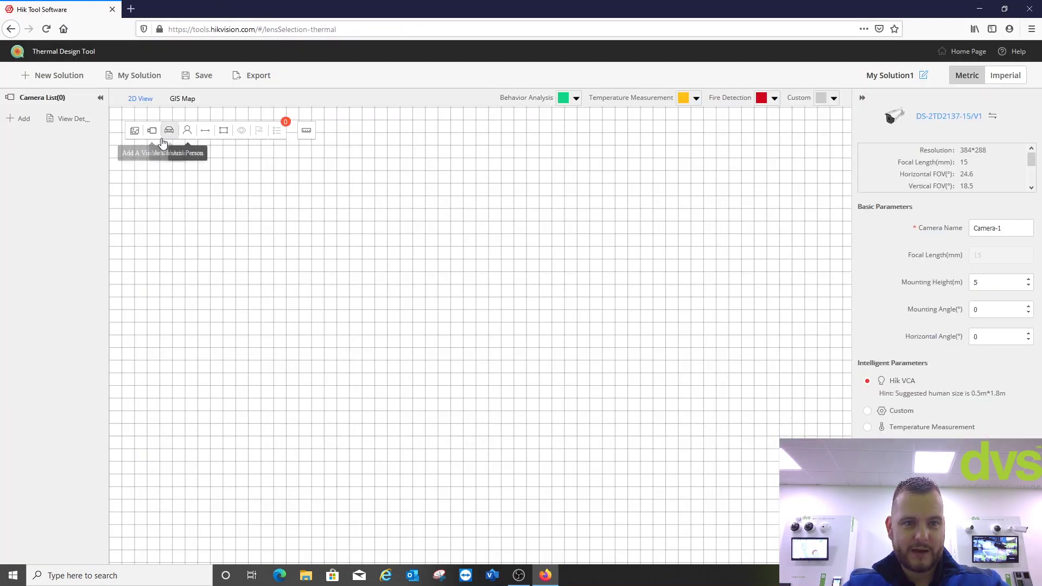
click(136, 133)
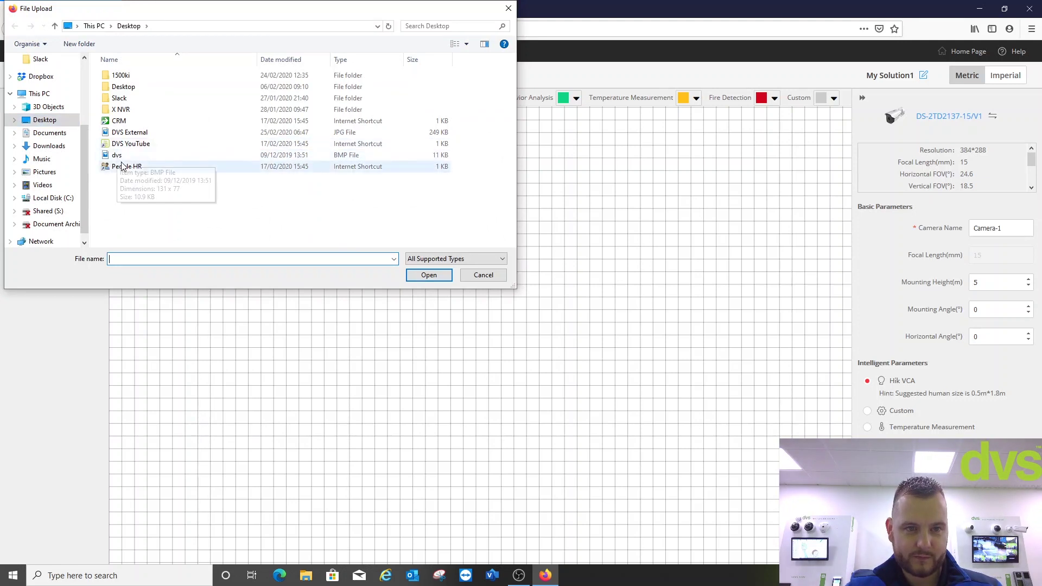
click(137, 133)
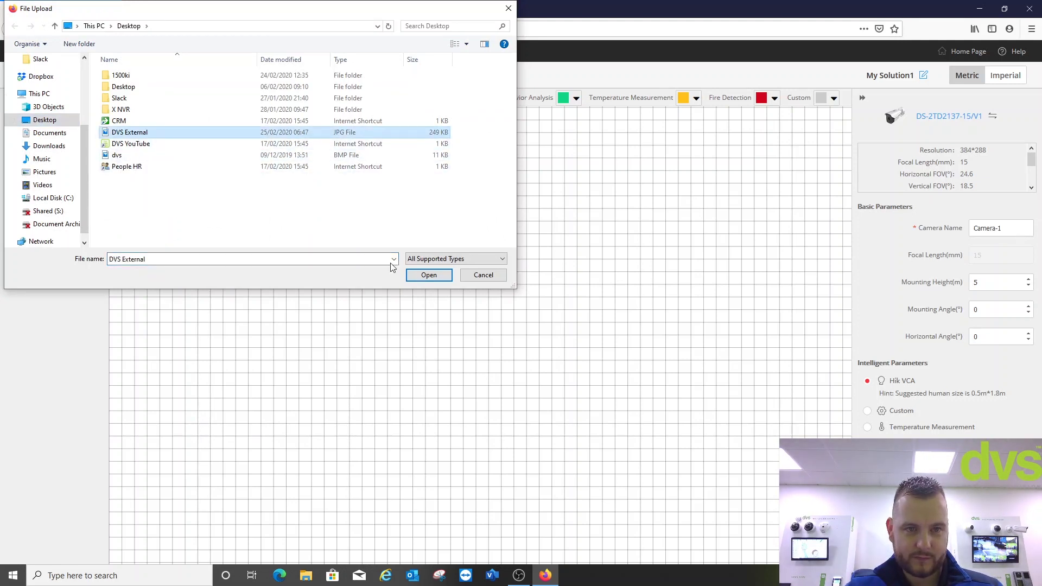
click(428, 275)
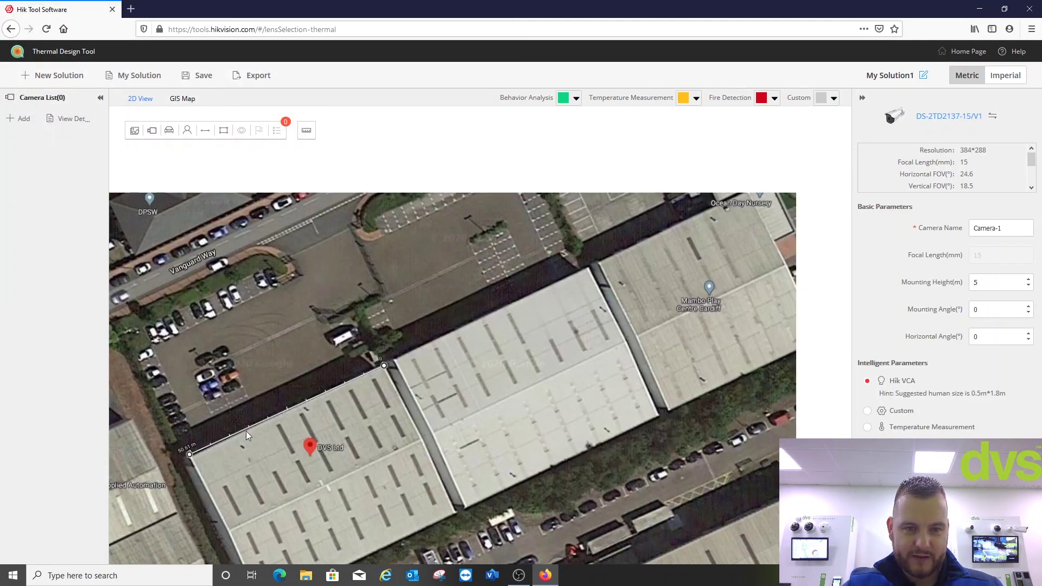
drag(531, 377, 601, 315)
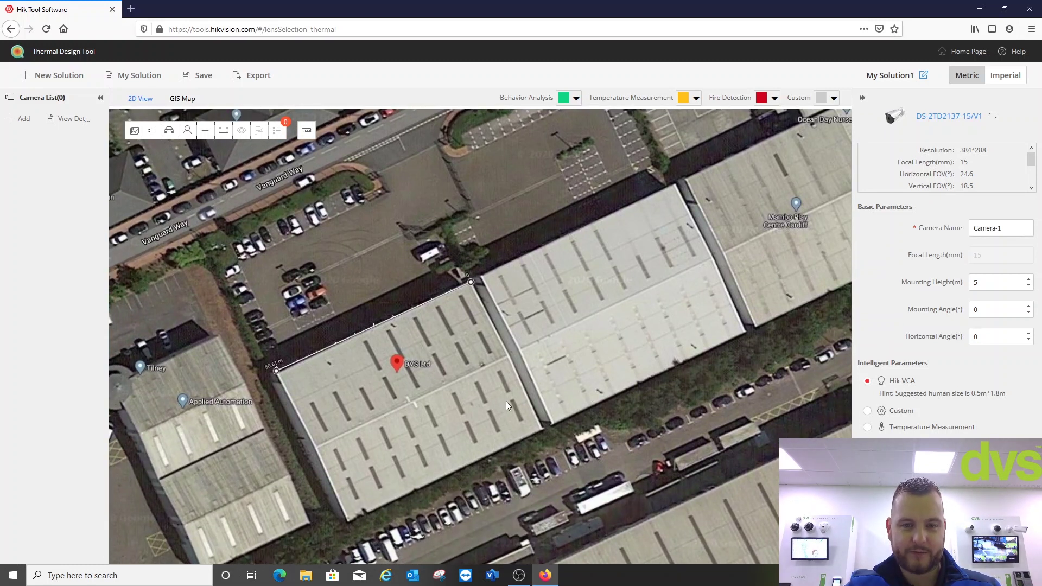
drag(506, 405, 518, 401)
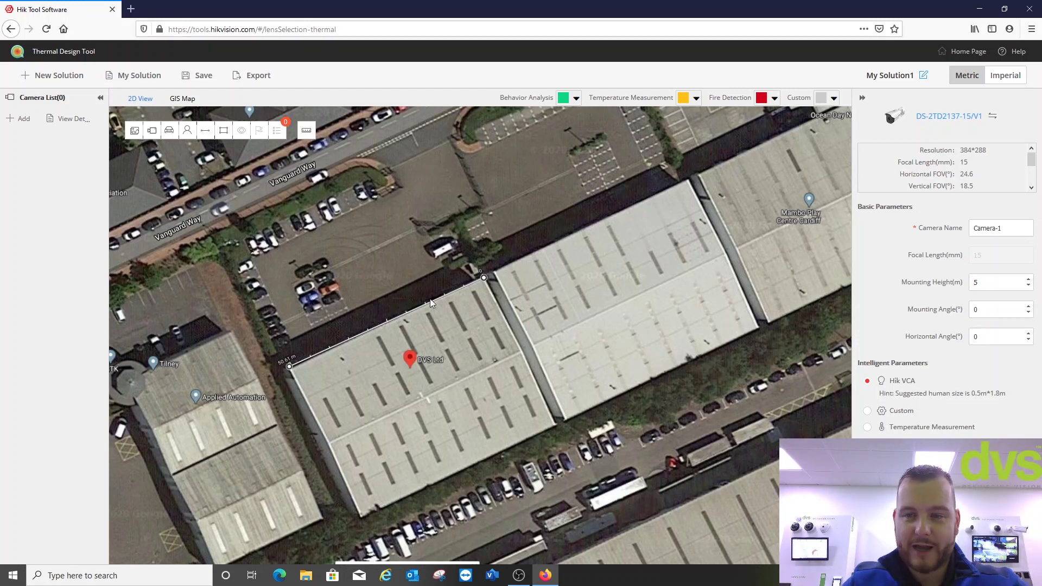
- Rename the solution from My Solution1 to 'DVS External'
click(923, 76)
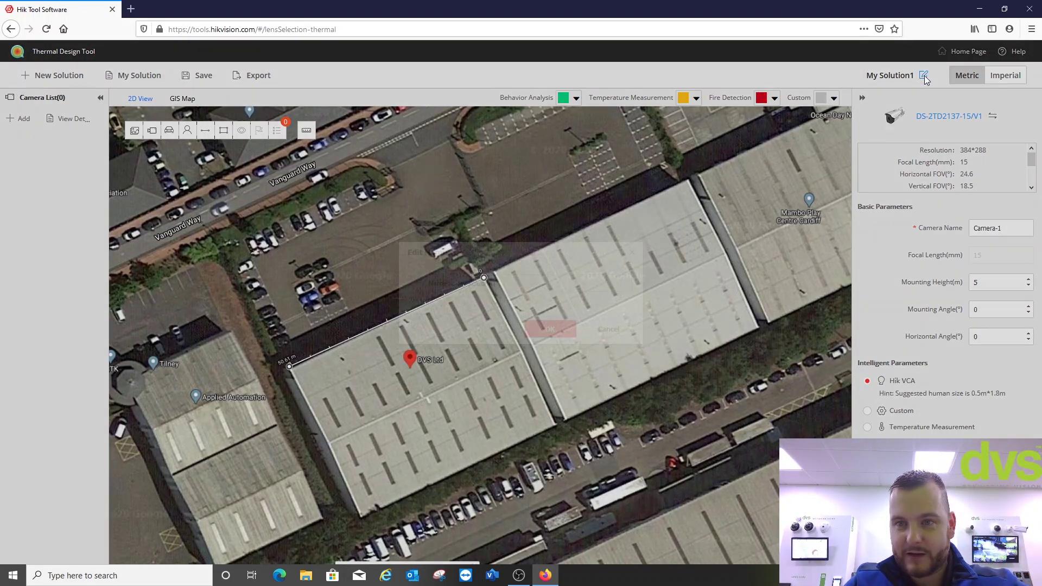
drag(528, 293, 425, 301)
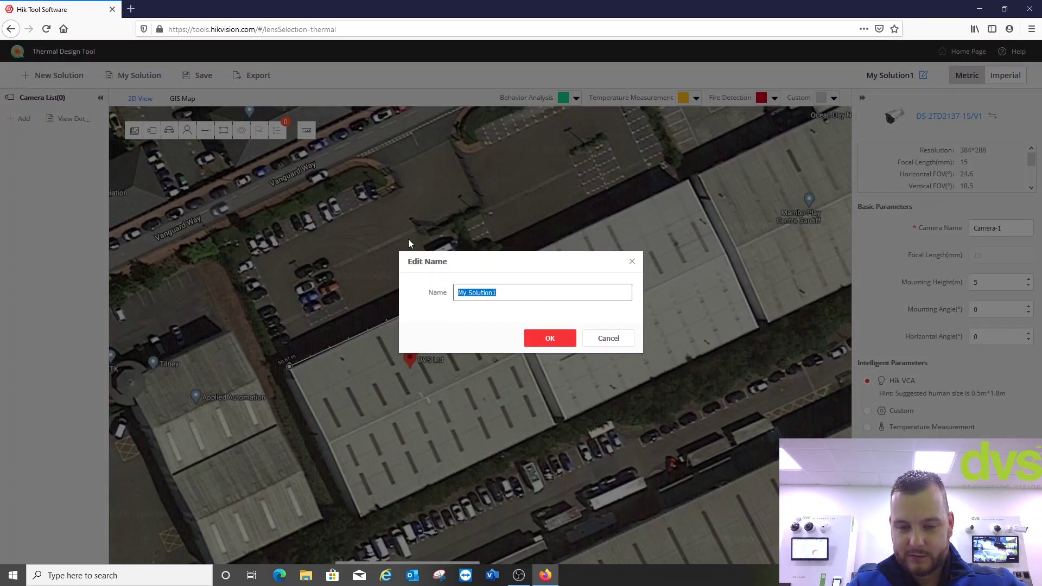
text(DVS External)
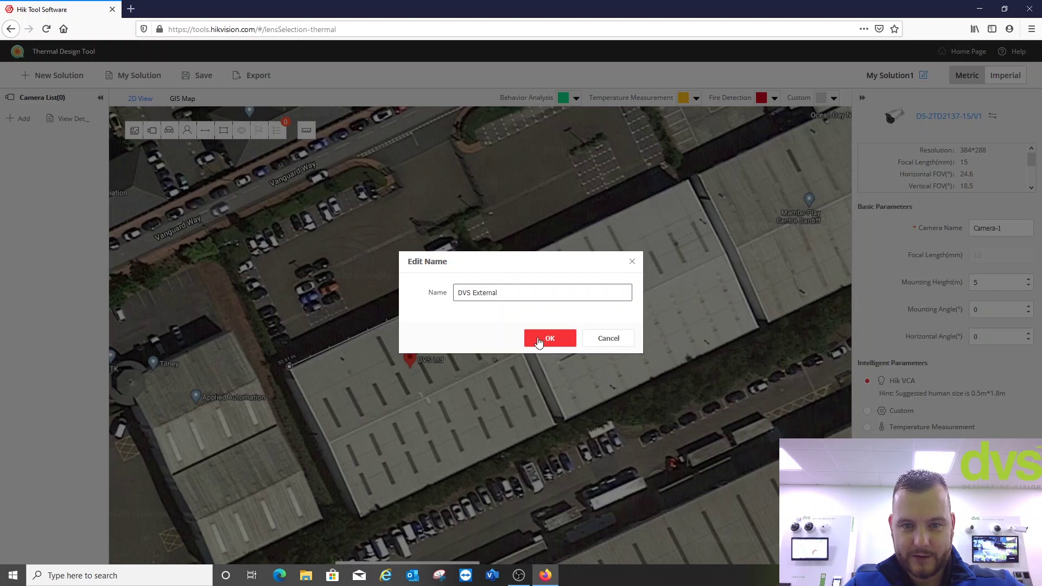
click(543, 339)
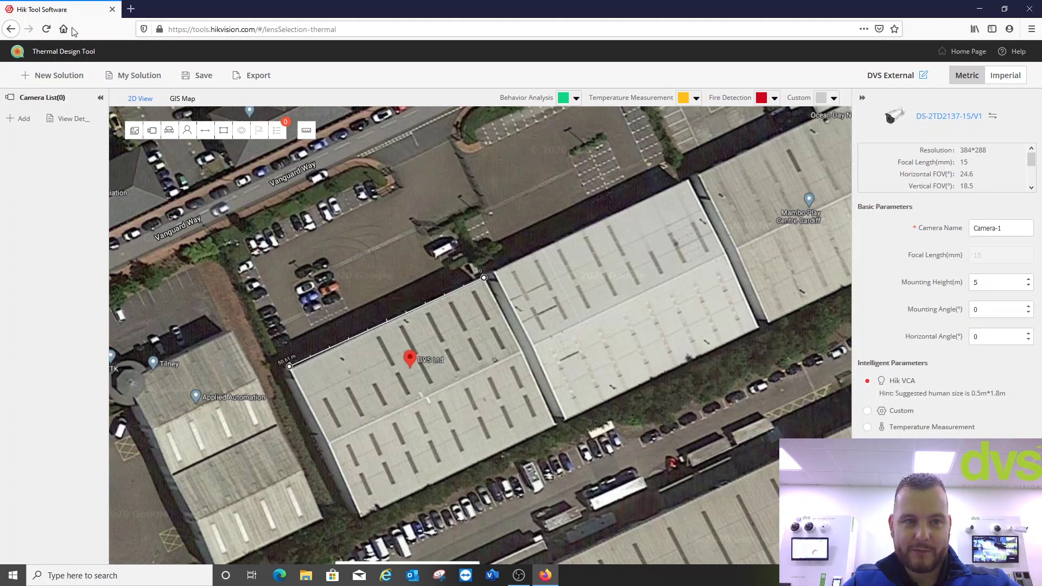
- Set the map scale to 50 m with a line along the building's front roof edge
click(19, 120)
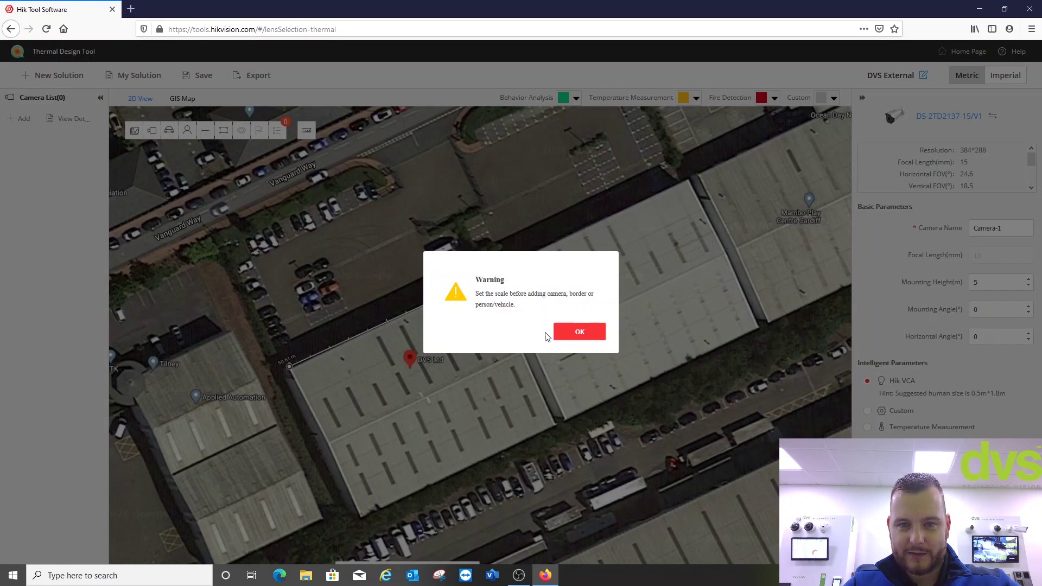
click(561, 336)
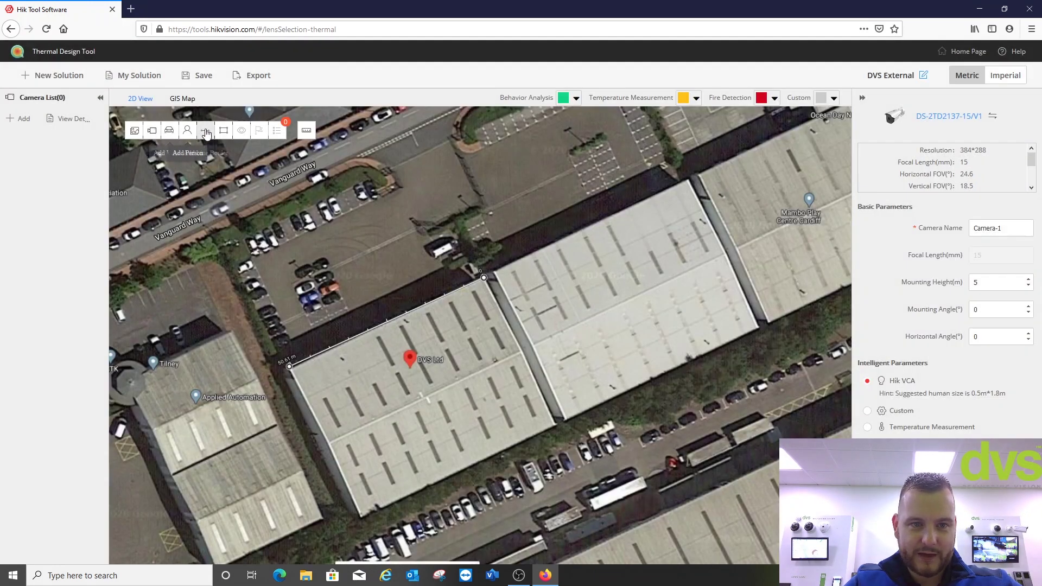
click(306, 136)
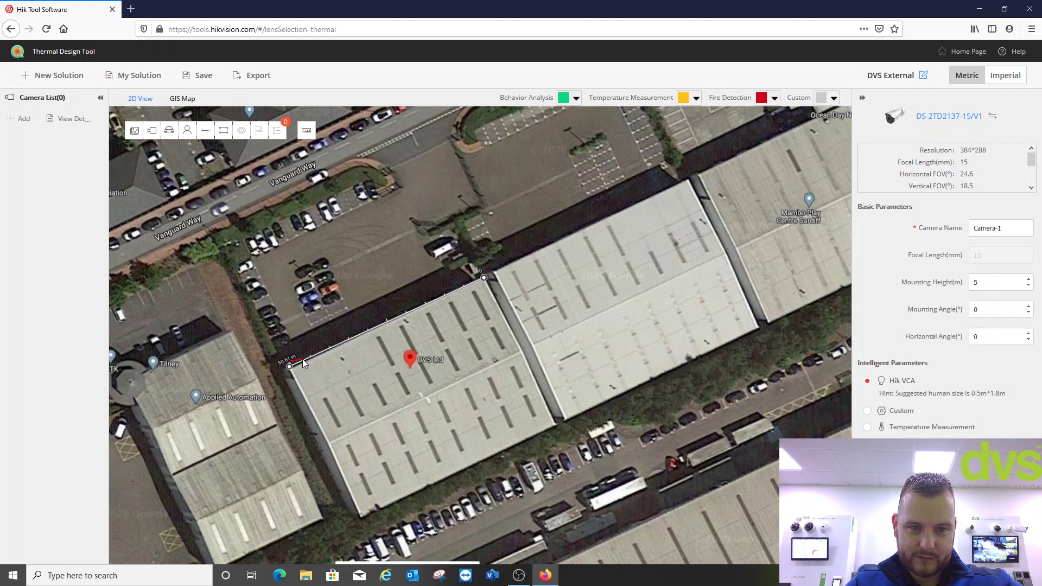
drag(304, 363, 484, 276)
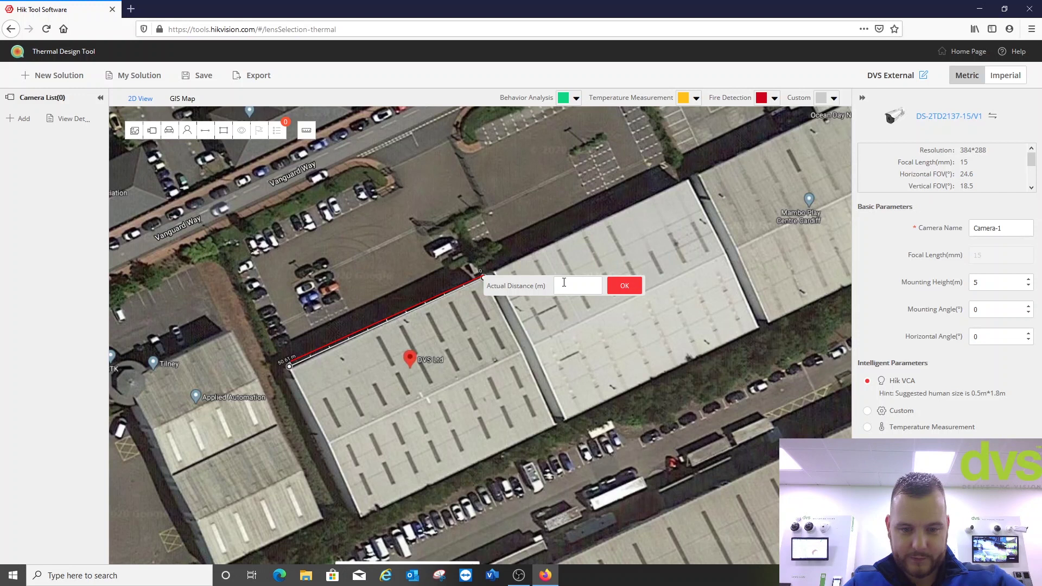
text(50)
click(625, 285)
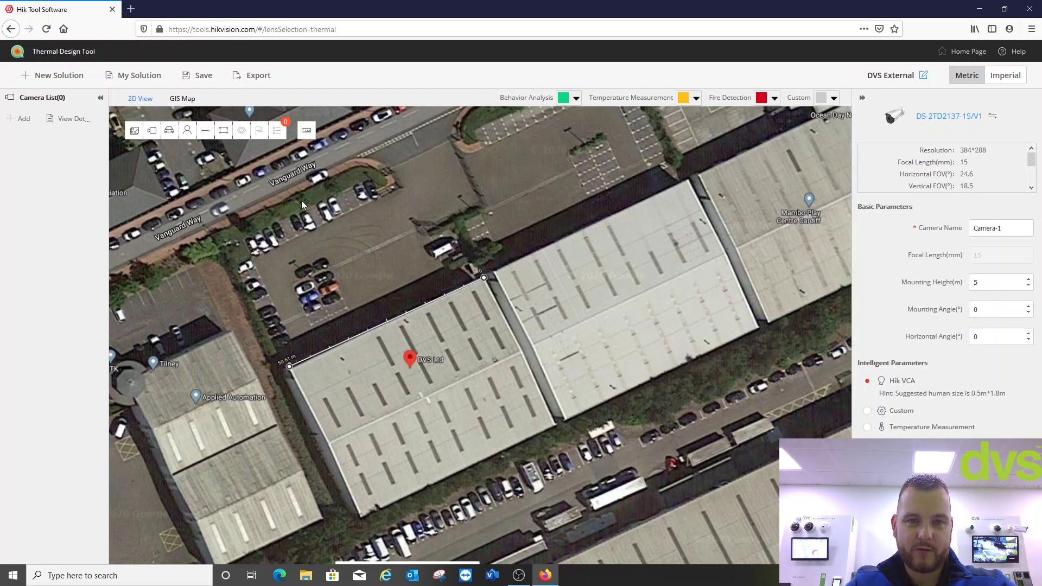
- Add a camera named 'Cam 1' and place it at the building's west corner
click(21, 119)
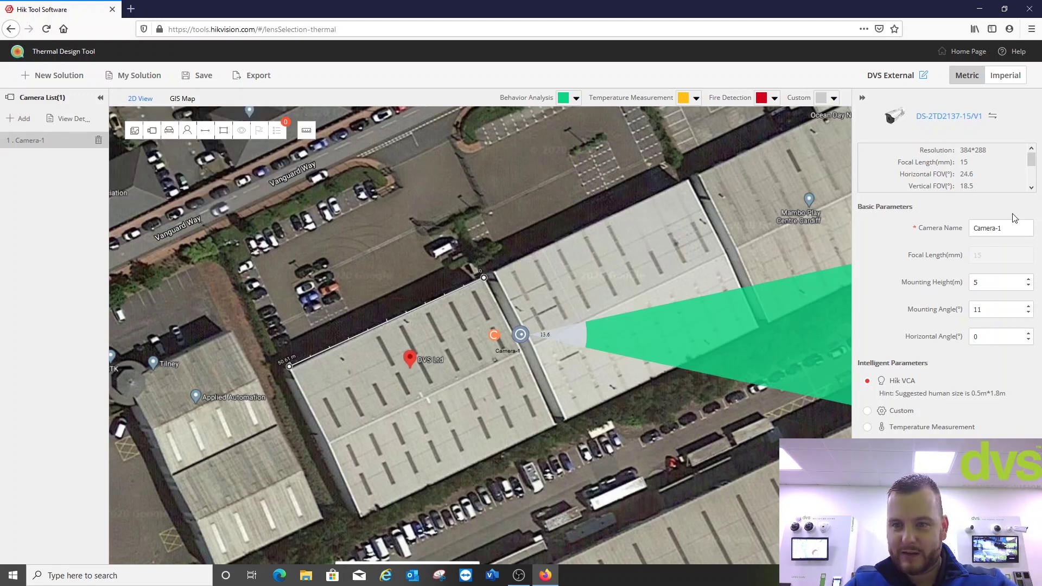
triple_click(1004, 228)
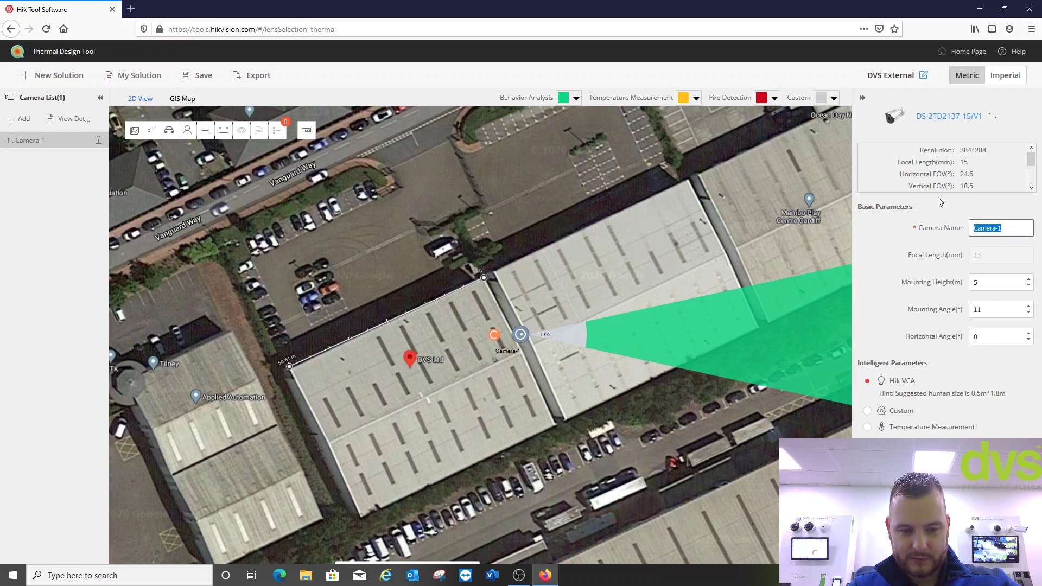
text(Cam 1)
click(998, 287)
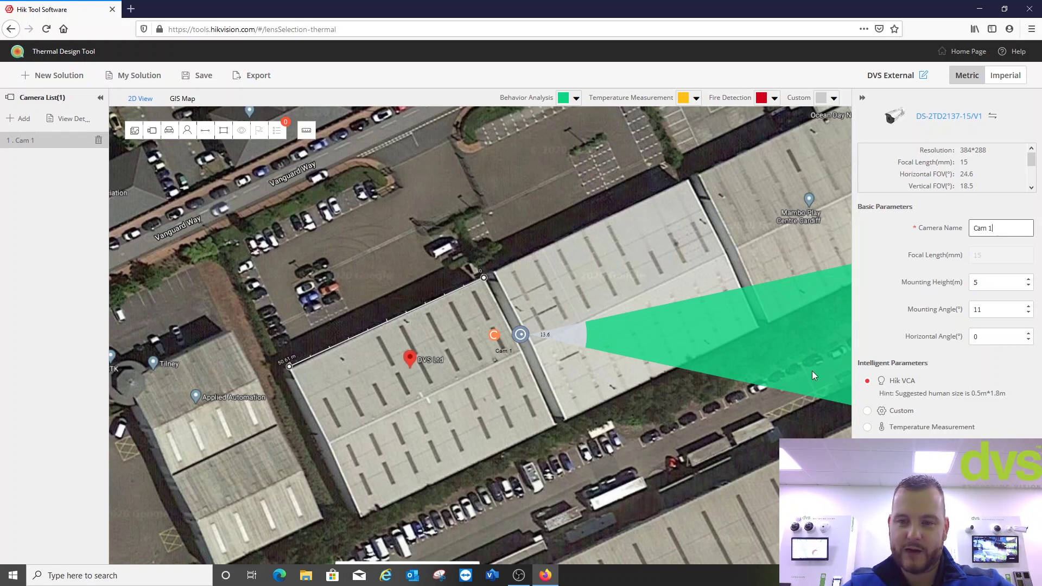
drag(521, 338, 282, 375)
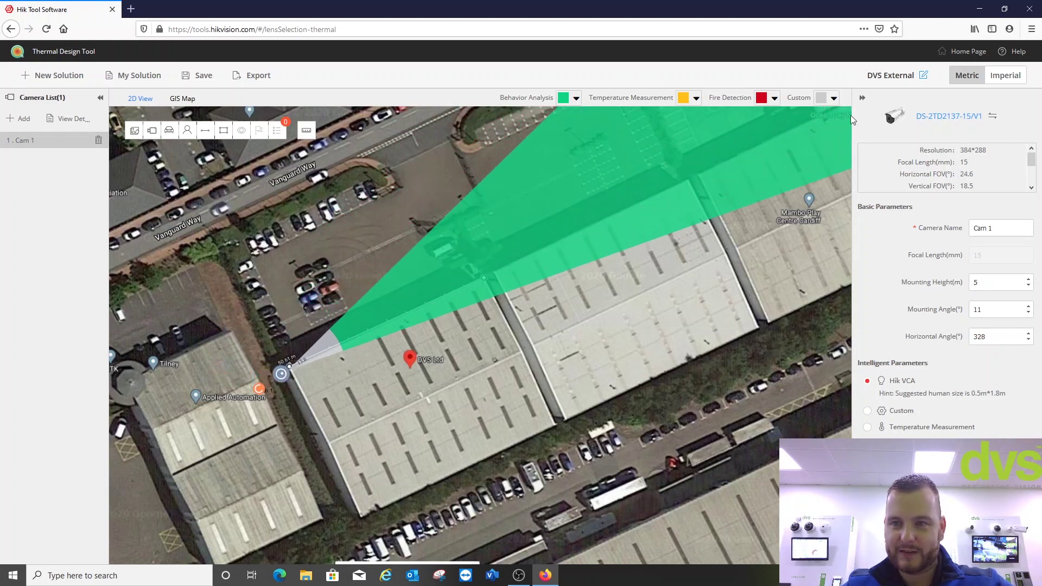
- Change the behaviour analysis coverage colour to yellow and bring the whole building back into view
click(576, 102)
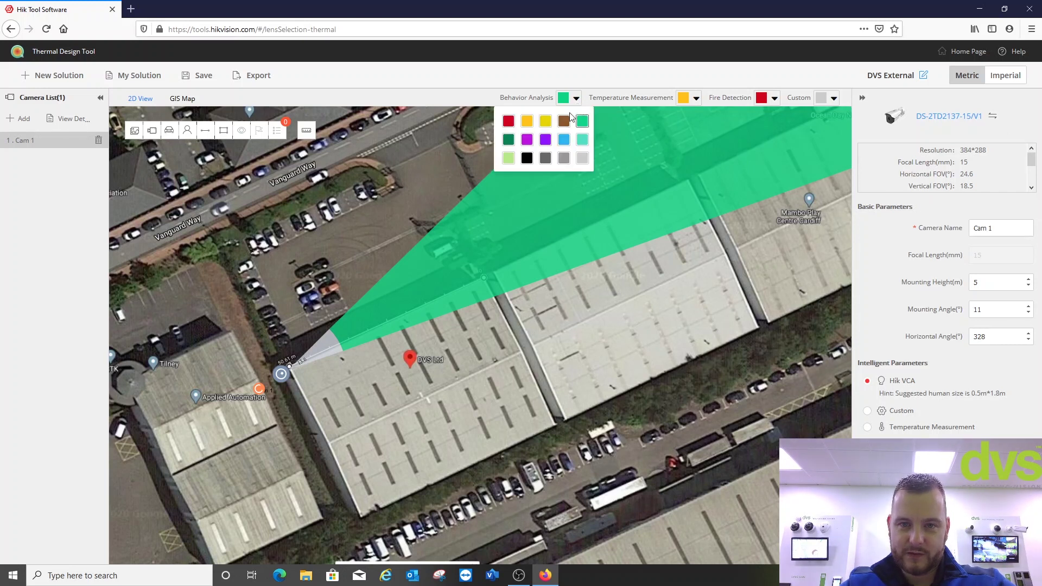
click(508, 121)
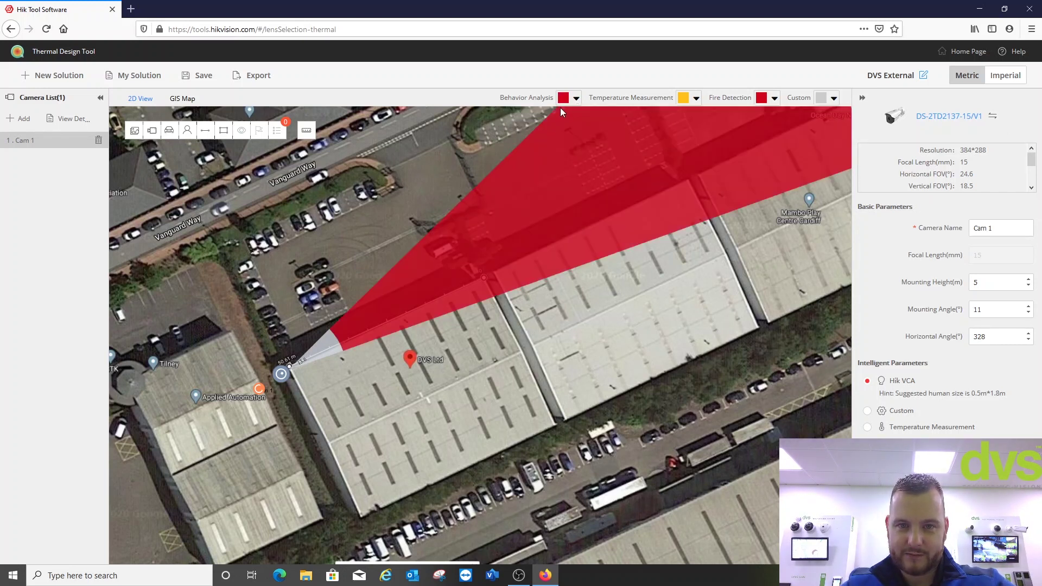
click(576, 99)
click(521, 121)
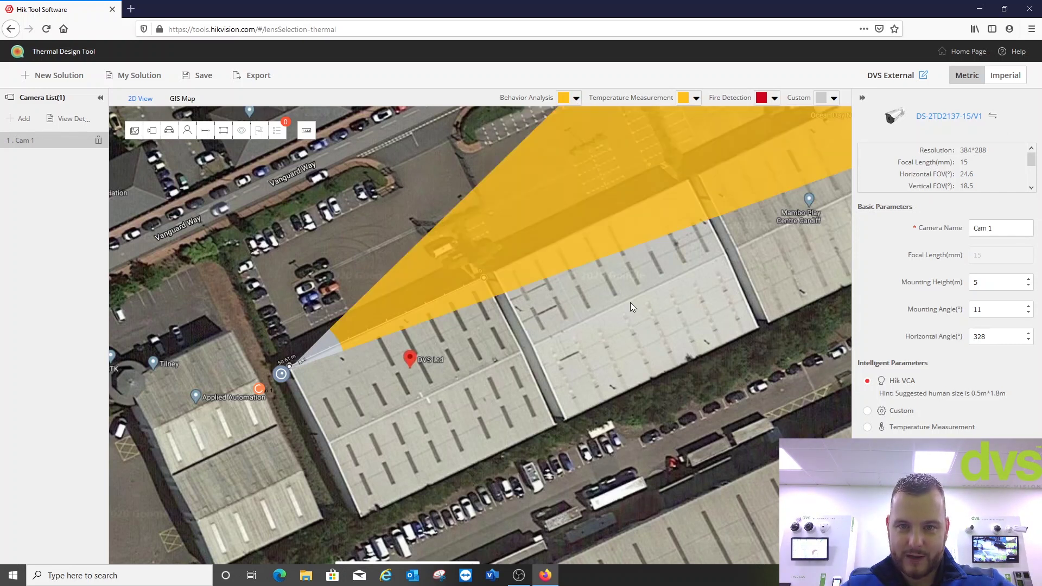
scroll(628, 300, down, 1)
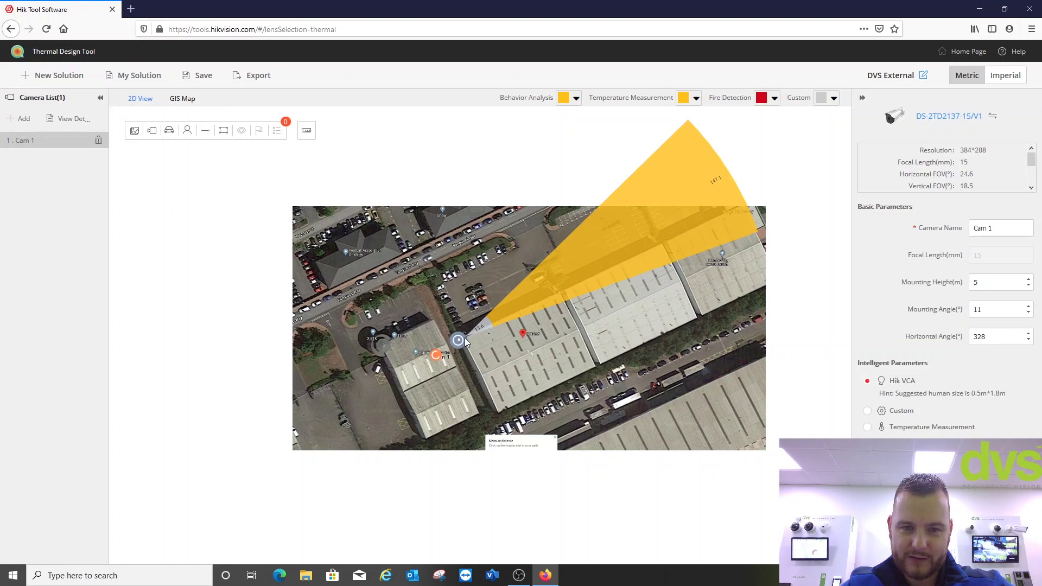
scroll(464, 337, up, 2)
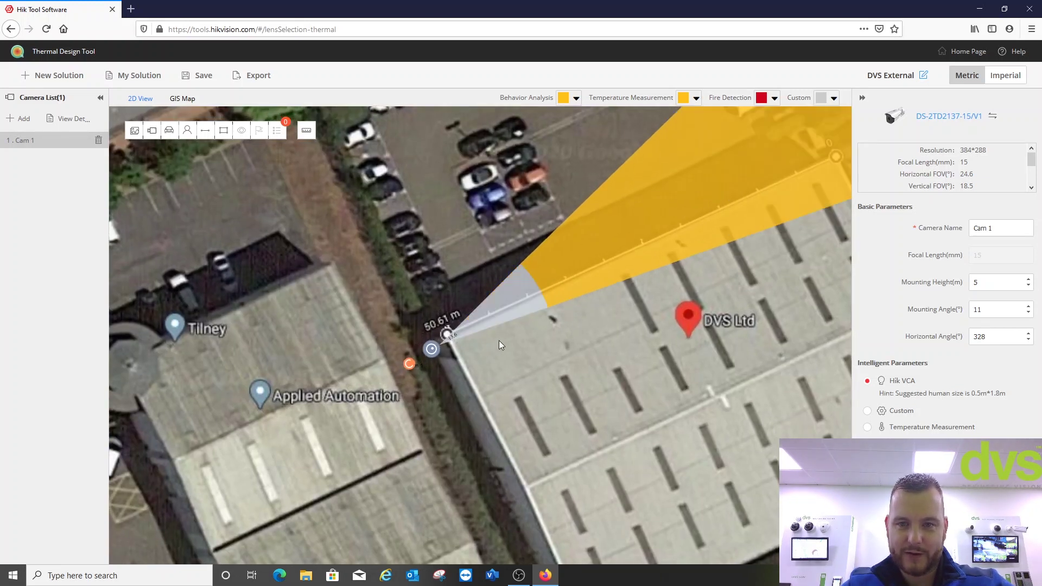
scroll(500, 339, down, 1)
mouse_move(594, 318)
mouse_down()
mouse_move(471, 364)
mouse_move(403, 421)
mouse_up()
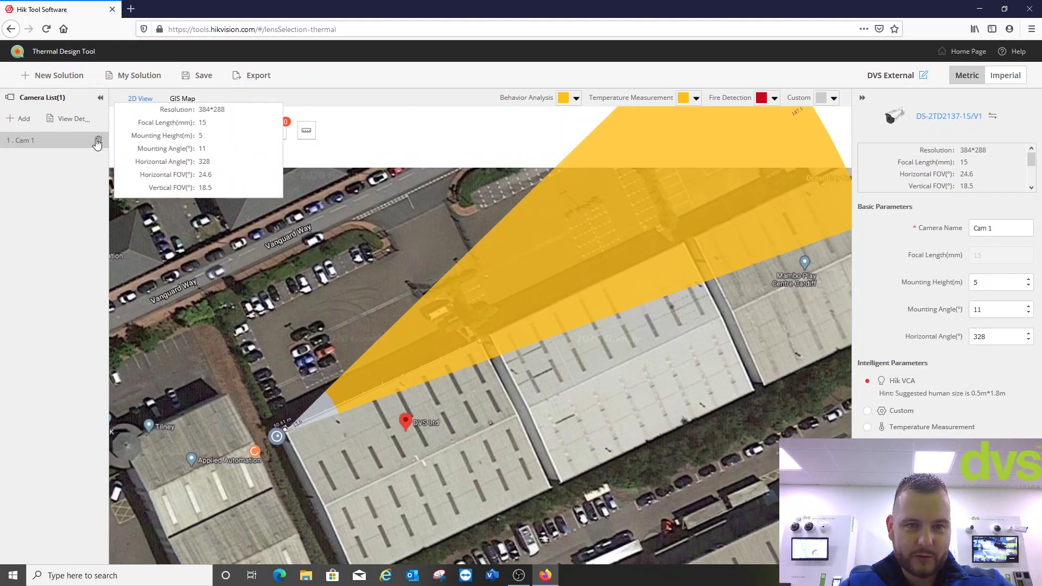
- Delete Cam 1 and change the camera model to DS-2TD2136-7/V1
click(98, 141)
click(500, 329)
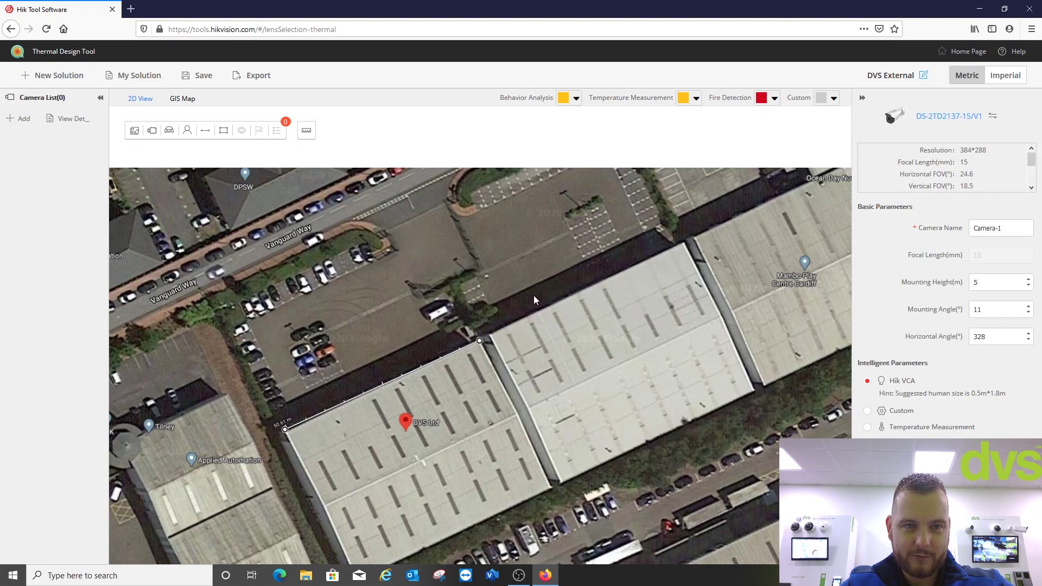
click(992, 116)
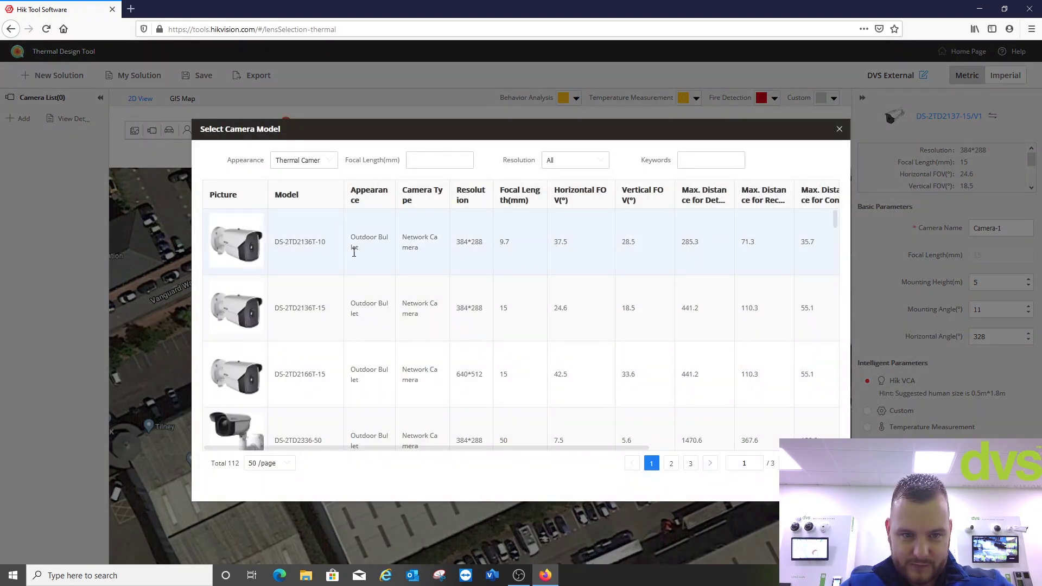
scroll(347, 255, down, 2)
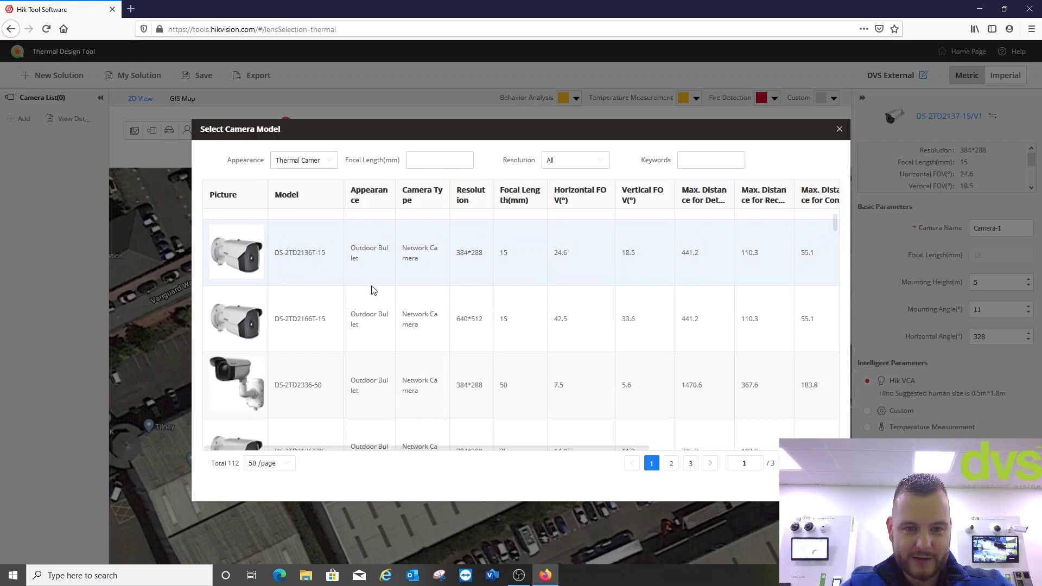
scroll(369, 288, down, 3)
scroll(367, 299, down, 2)
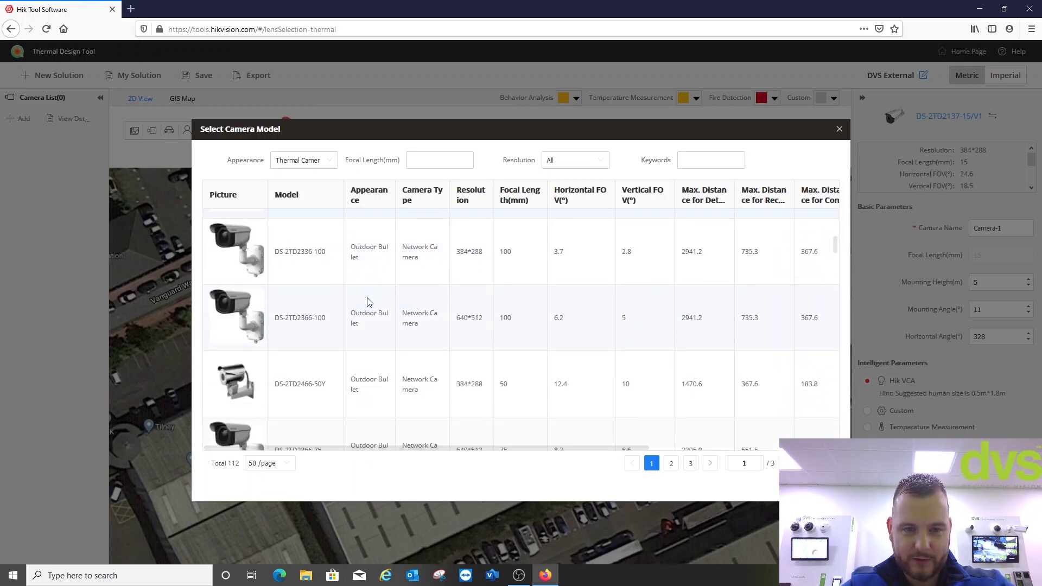
scroll(369, 302, down, 7)
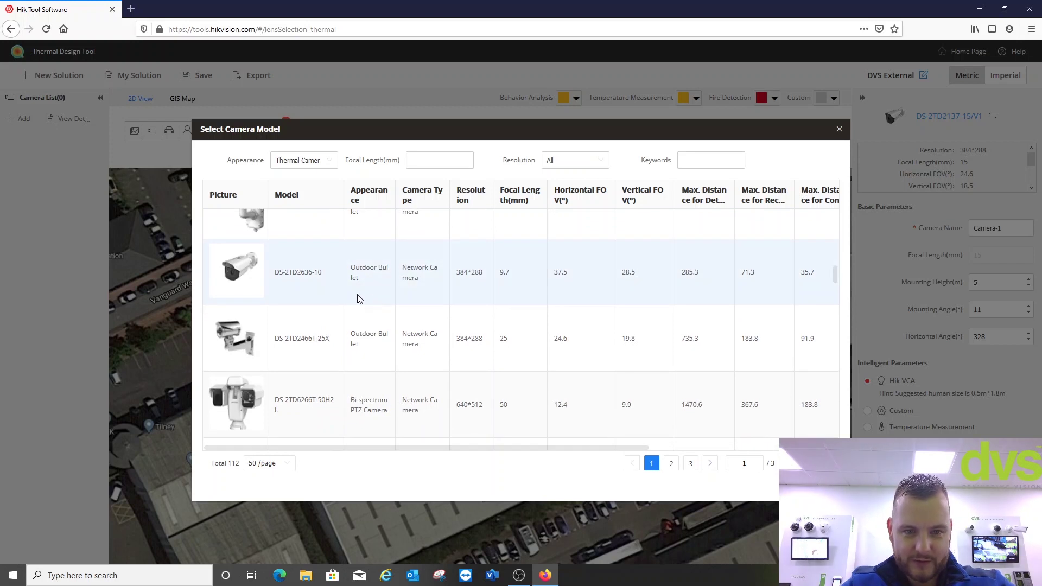
scroll(359, 298, down, 4)
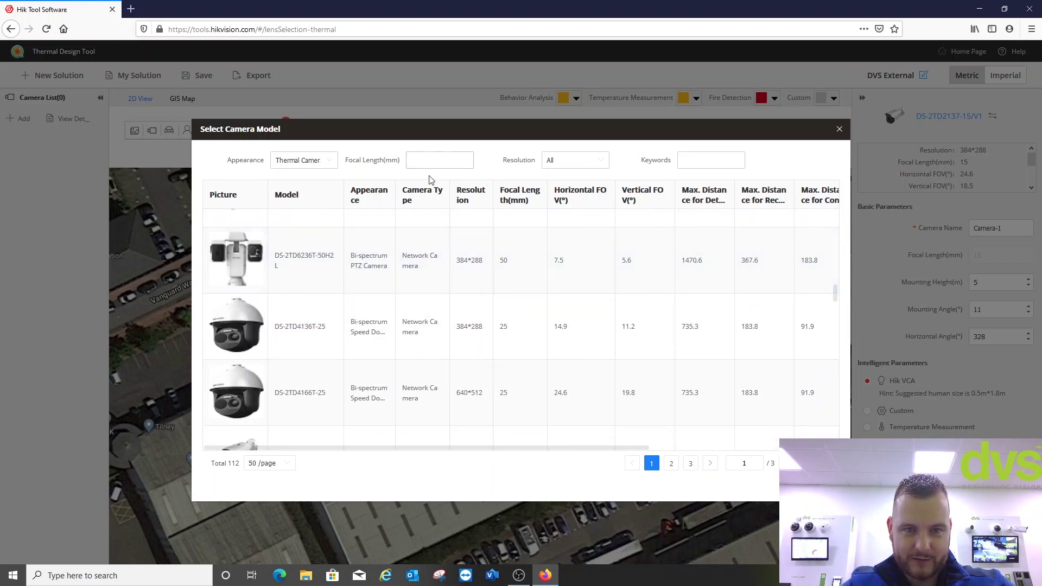
scroll(353, 282, down, 3)
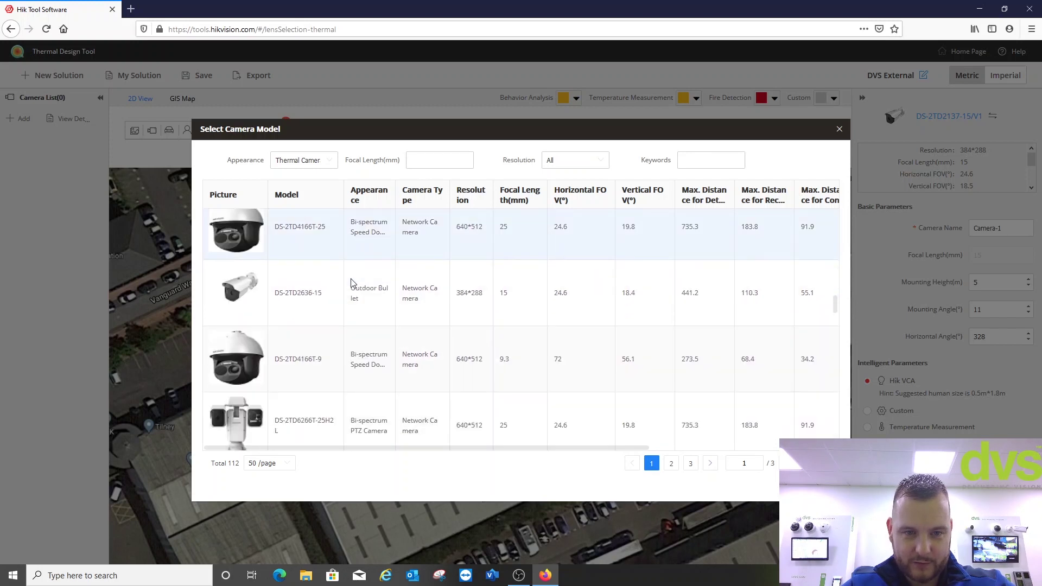
scroll(358, 285, down, 7)
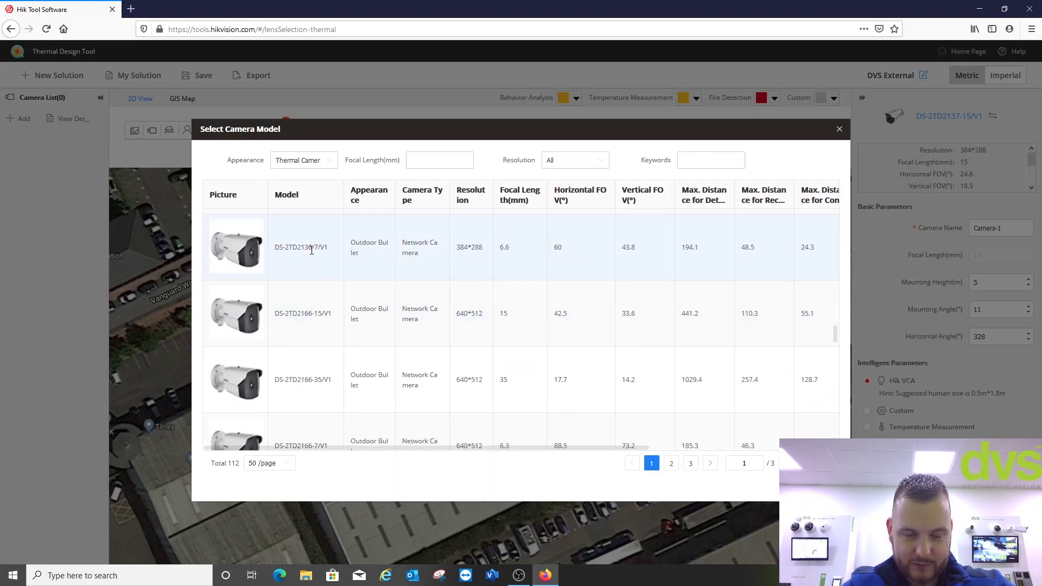
drag(292, 248, 295, 249)
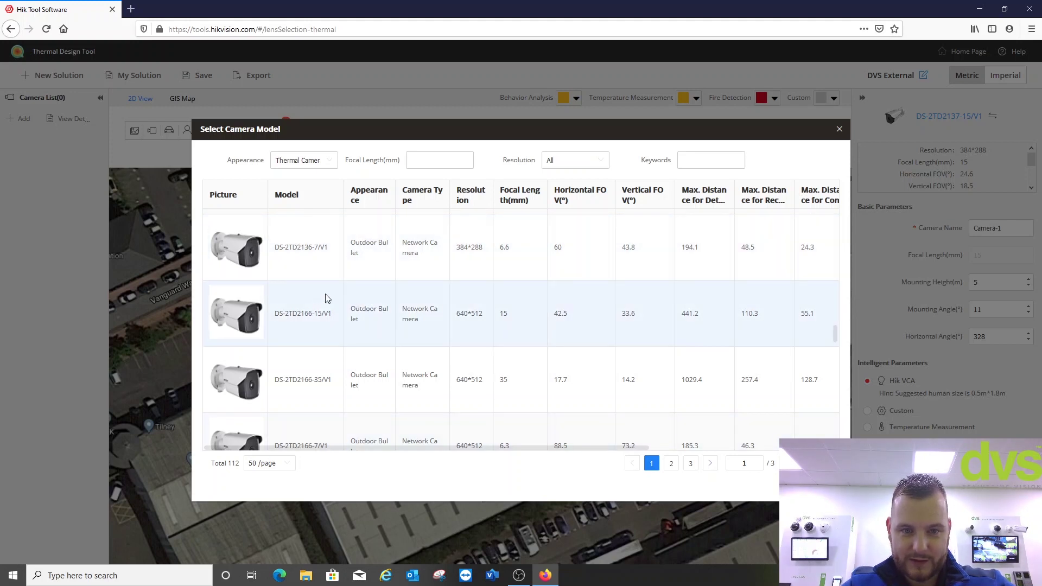
click(318, 248)
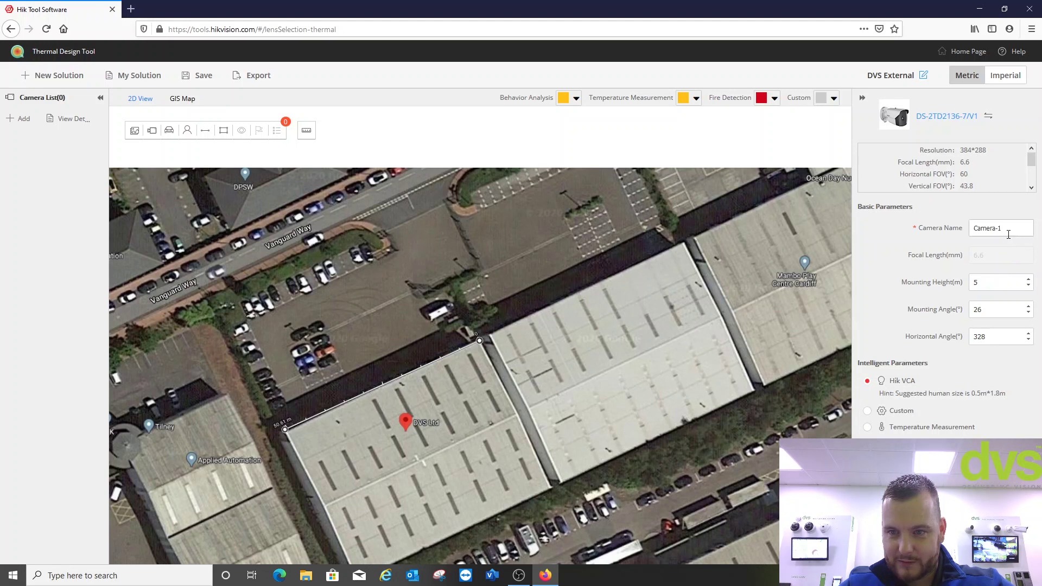
- Add Camera-1 as a DS-2TD2136-7/V1 and move it to the building's west corner
click(22, 118)
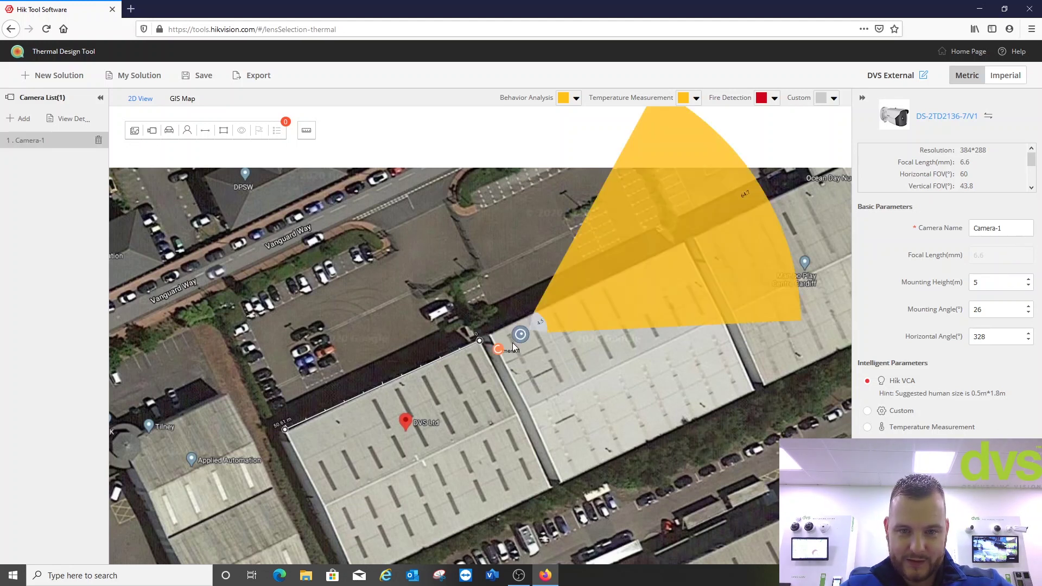
drag(525, 334, 277, 433)
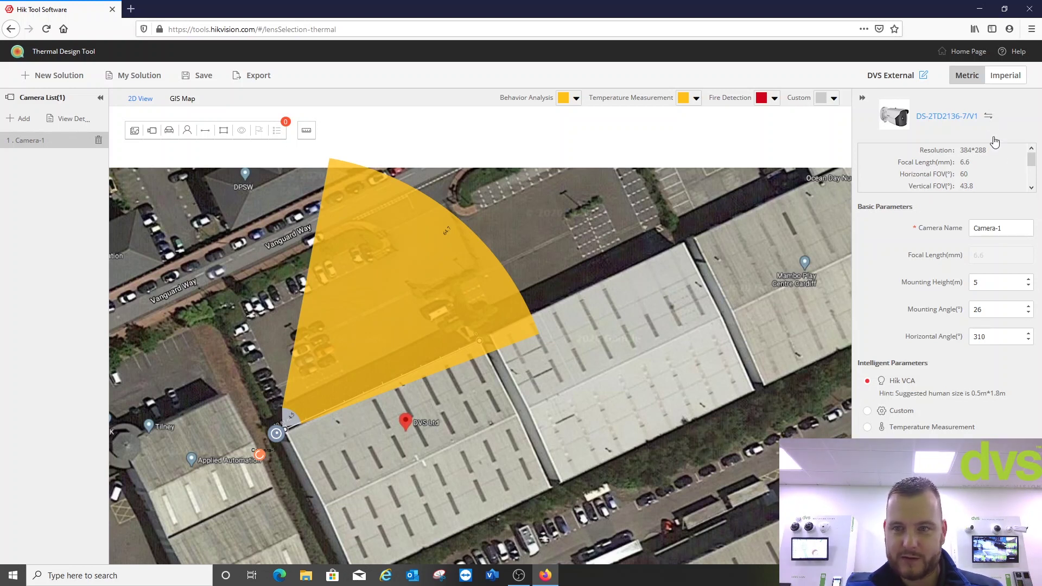
- Add Camera-2 as a DS-2TD2166-35/V1 and place it along the building, apart from Camera-1
click(988, 118)
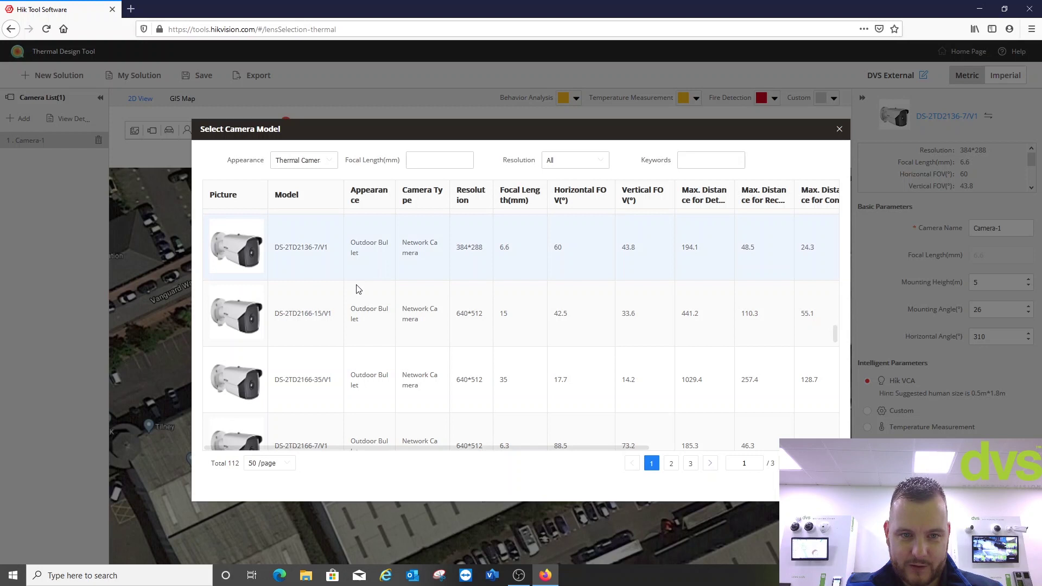
scroll(334, 337, down, 2)
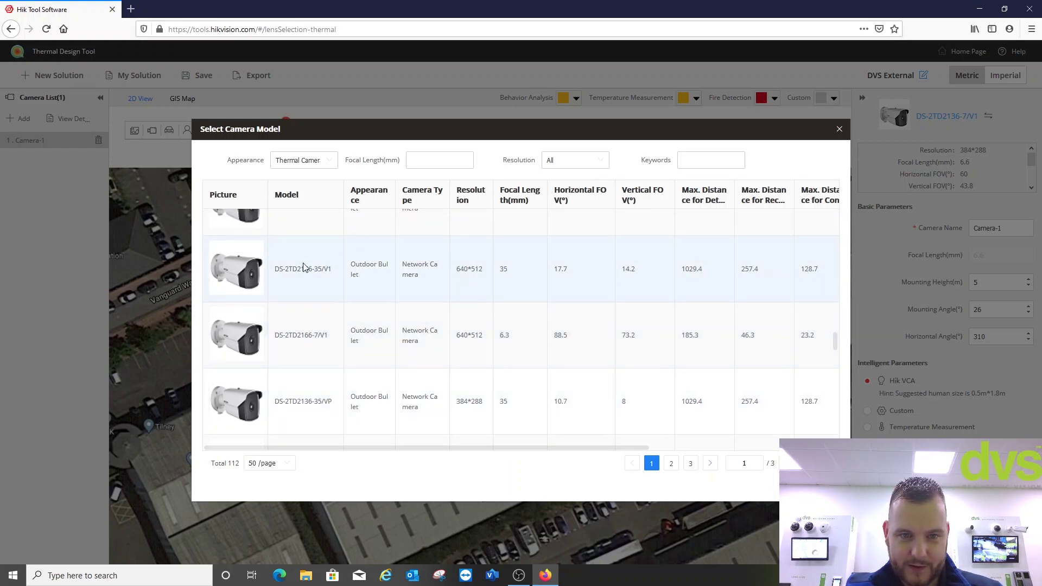
click(262, 283)
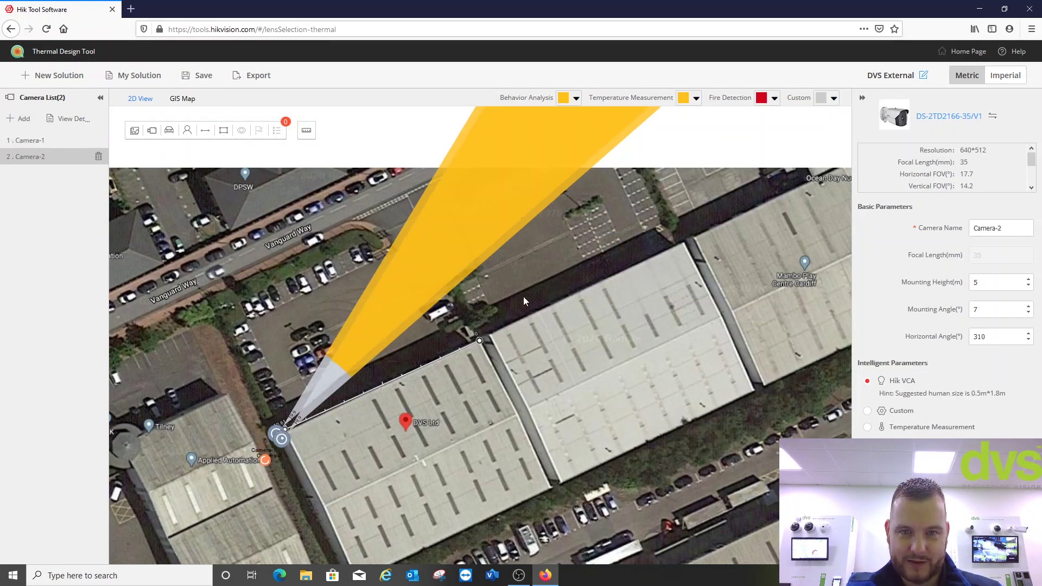
scroll(341, 353, up, 1)
scroll(392, 395, down, 1)
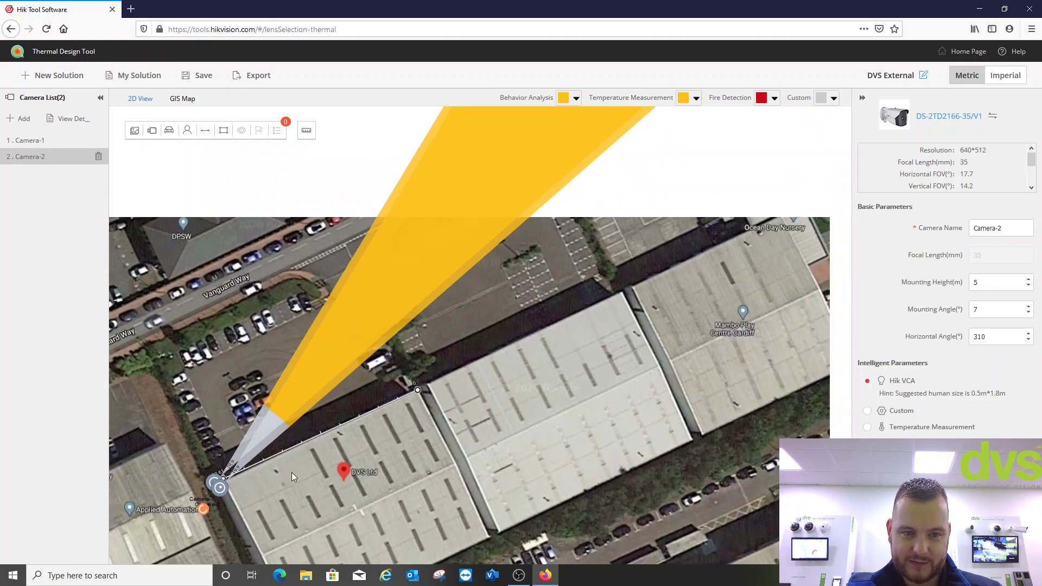
drag(208, 490, 268, 482)
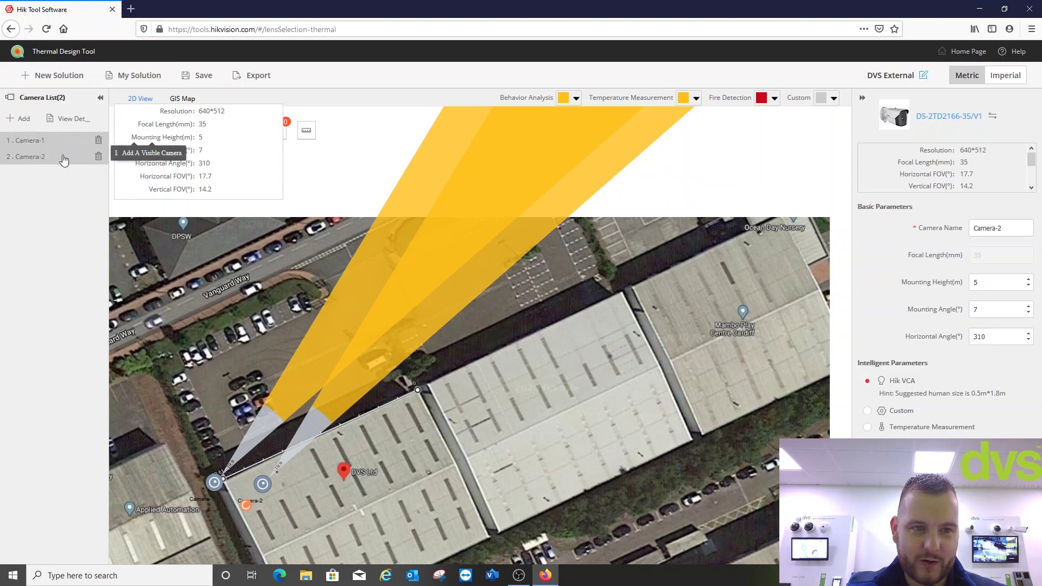
- Change Camera-1's model to DS-2TD2636-10
click(46, 142)
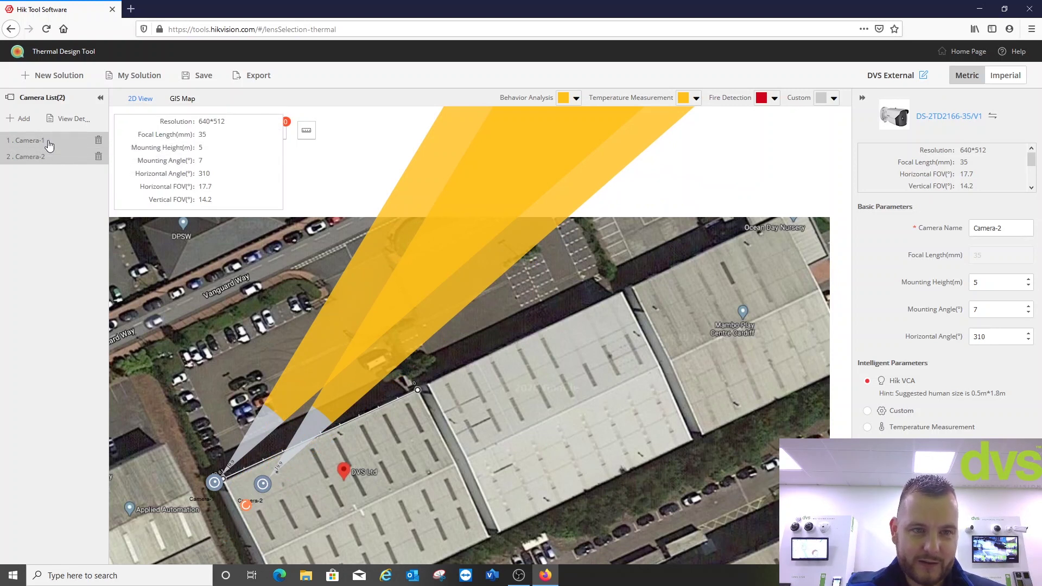
click(993, 123)
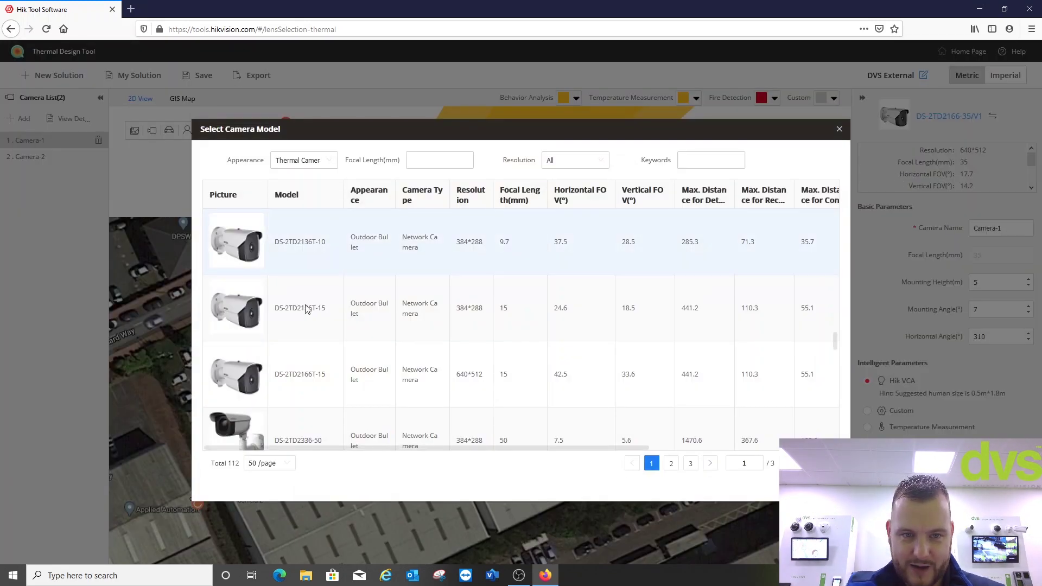
scroll(316, 325, up, 5)
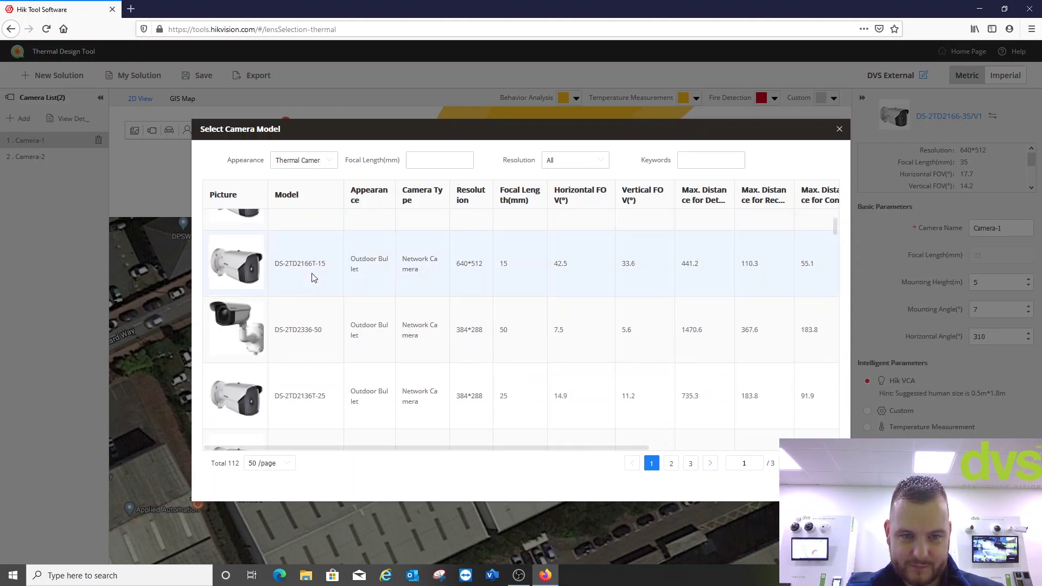
scroll(313, 282, up, 1)
click(314, 282)
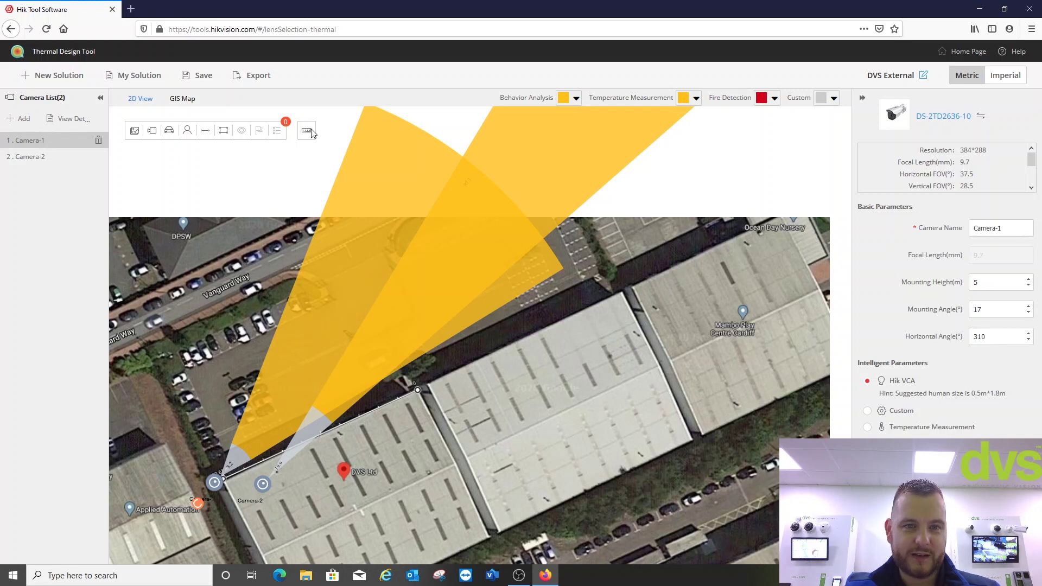
- Place person figures inside the camera cones, including one near the road
click(187, 136)
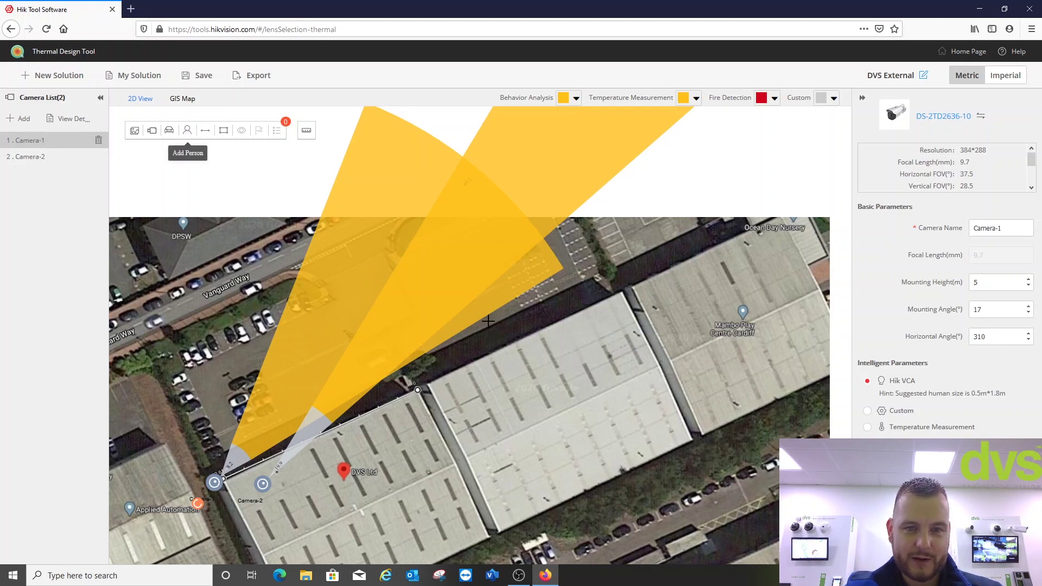
click(415, 305)
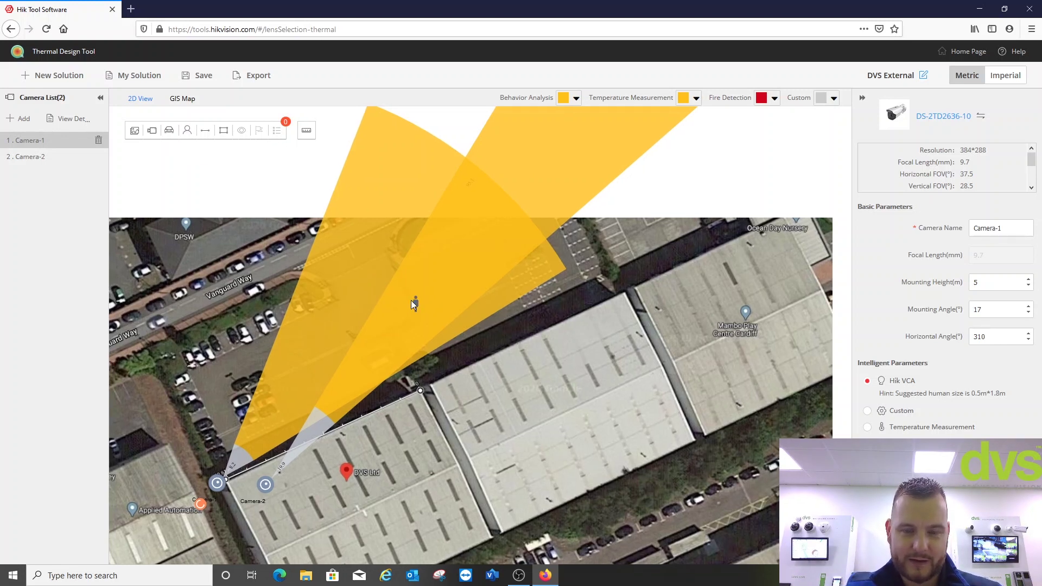
drag(411, 300, 455, 346)
drag(317, 233, 308, 229)
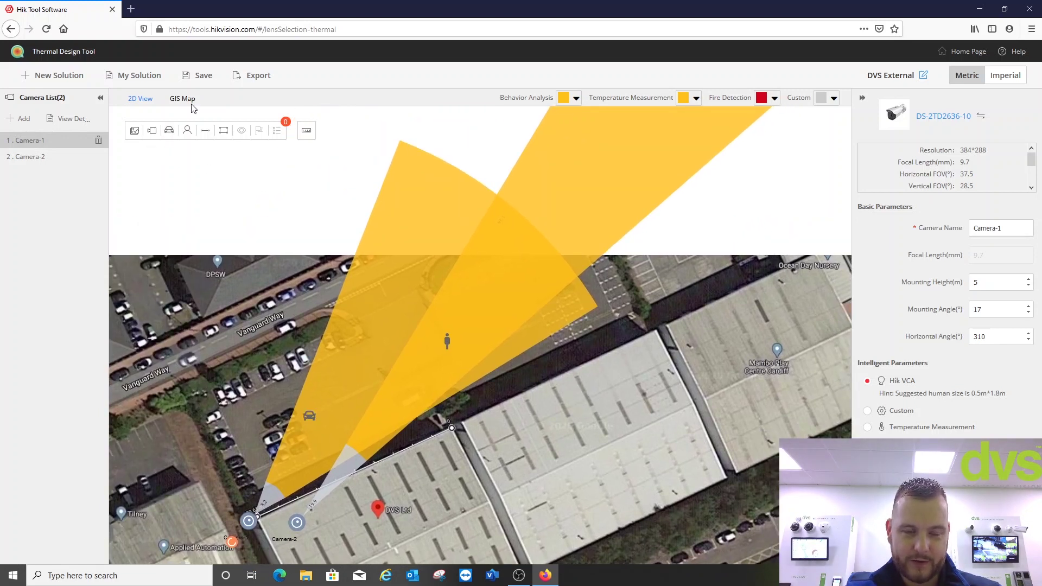
click(186, 130)
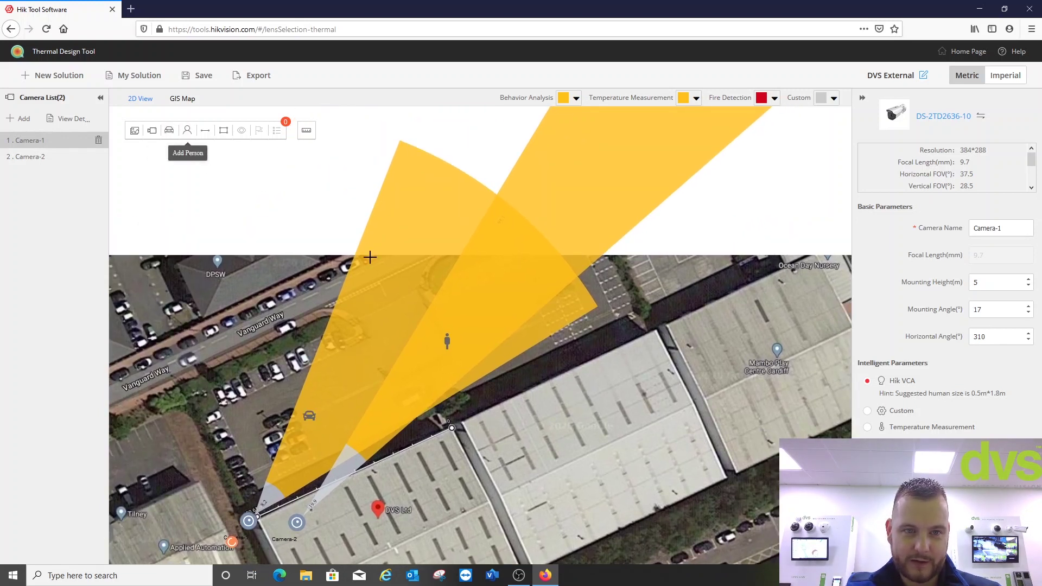
click(359, 295)
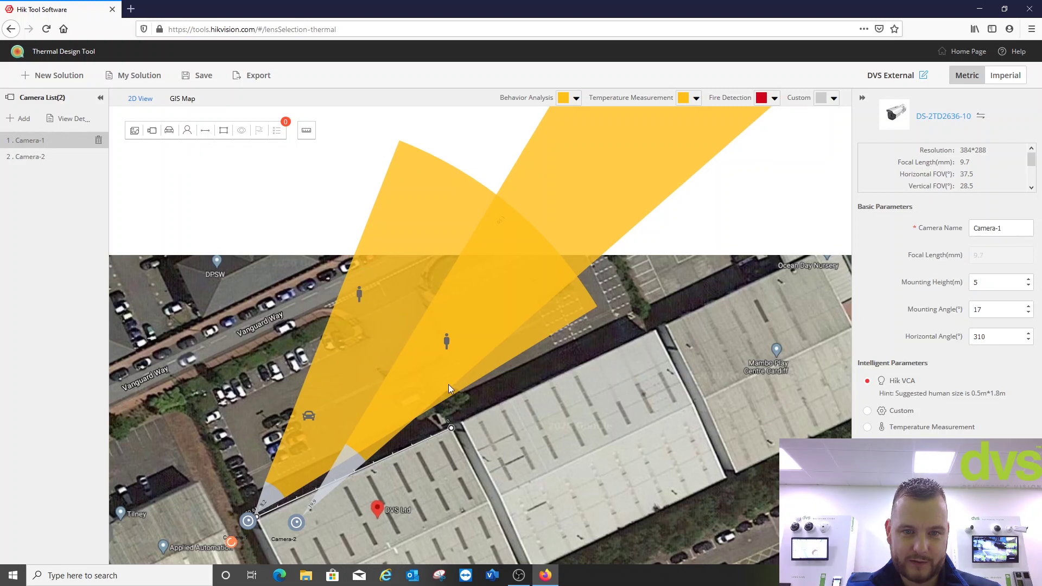
- Draw a four-corner polygon border around the car park beside the building
click(226, 131)
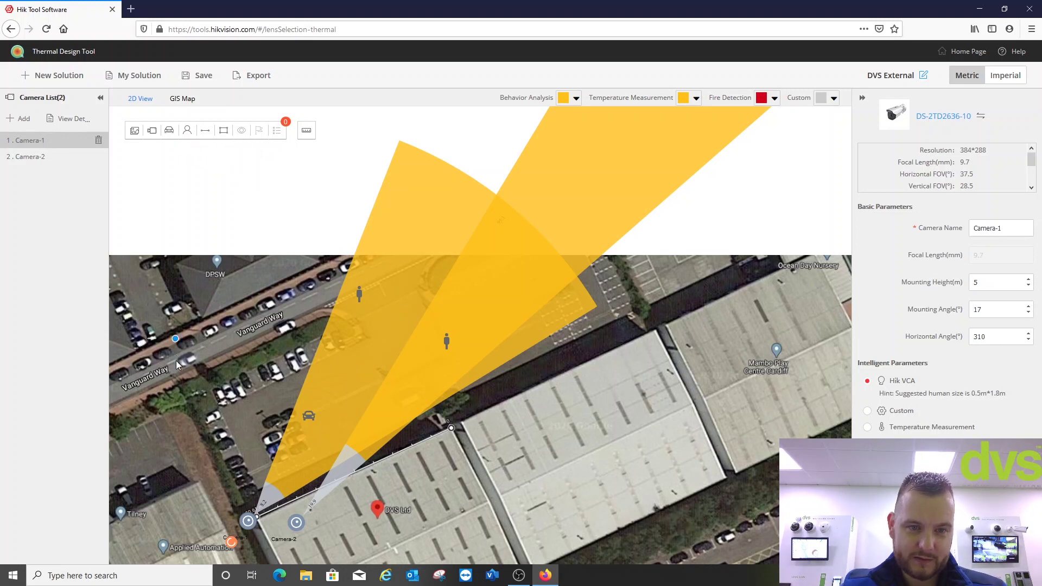
click(203, 370)
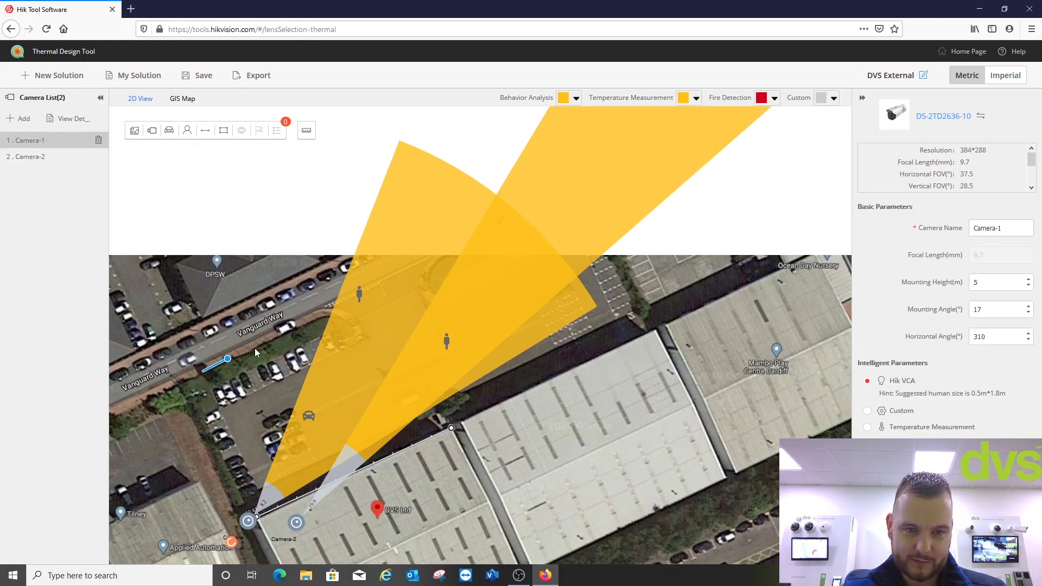
click(365, 297)
click(443, 428)
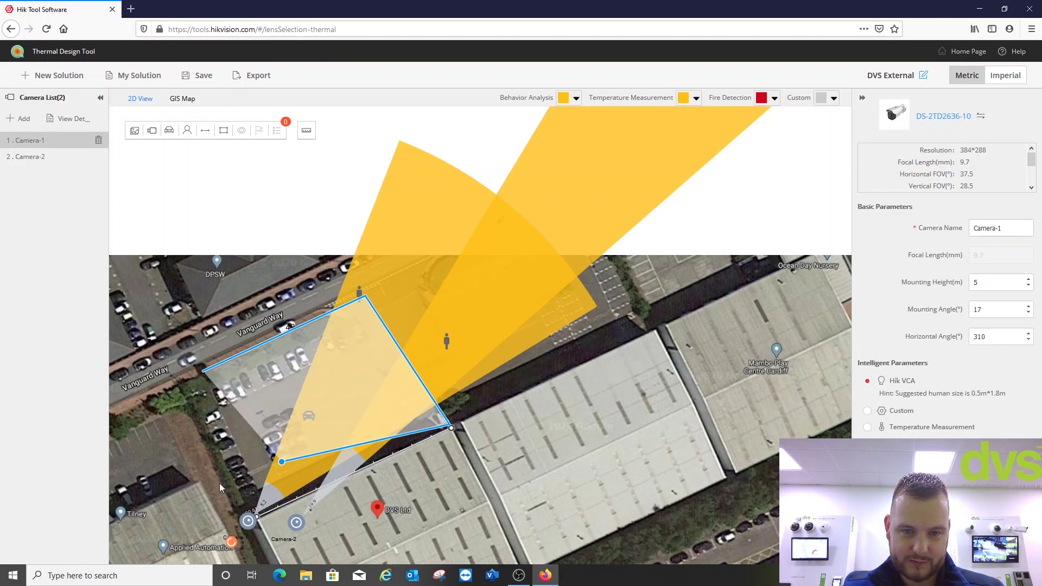
click(254, 515)
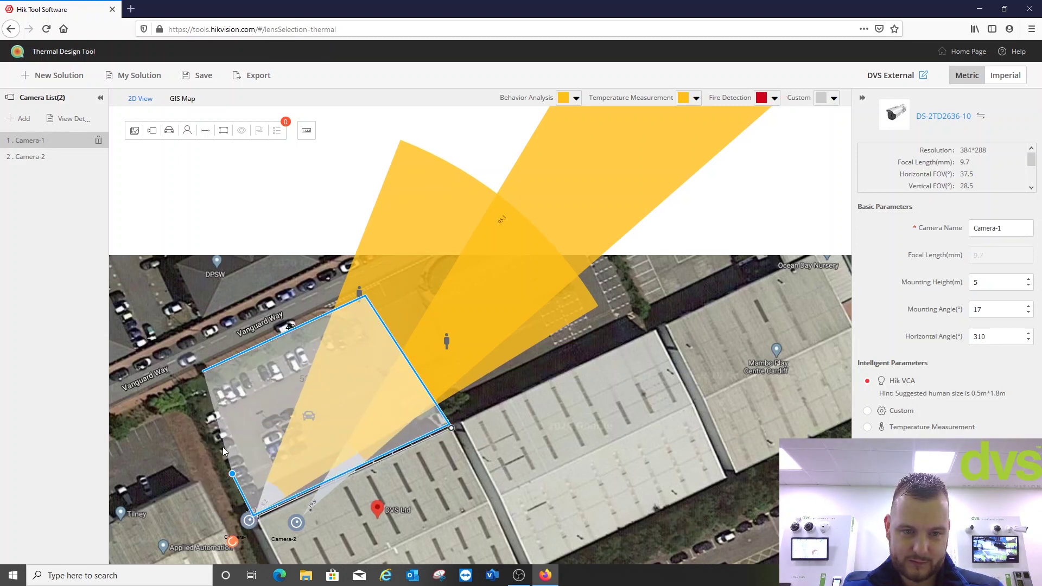
click(195, 376)
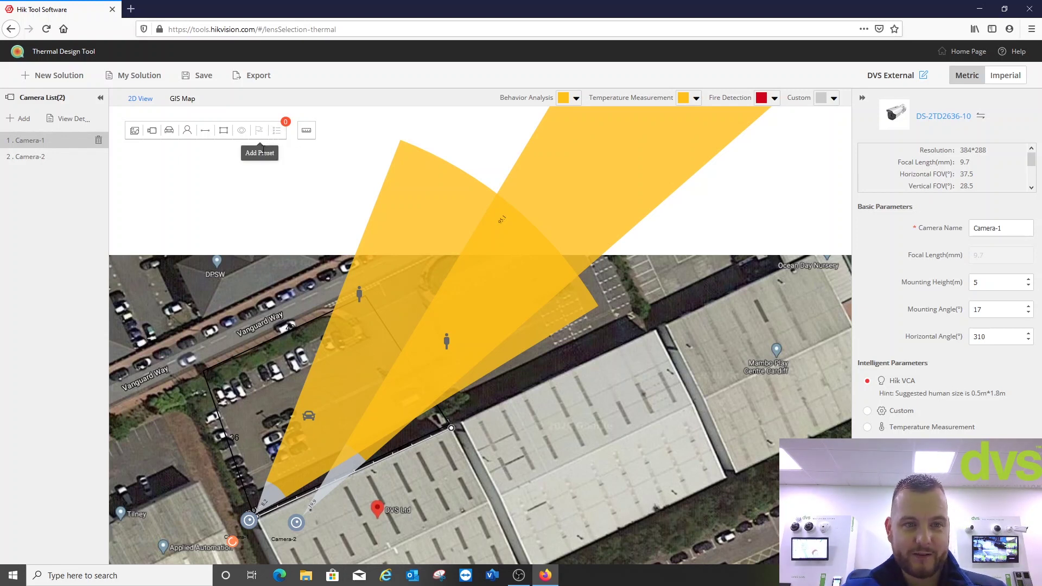
- Review the details of Camera-1 and Camera-2, then save the DVS External design
click(56, 157)
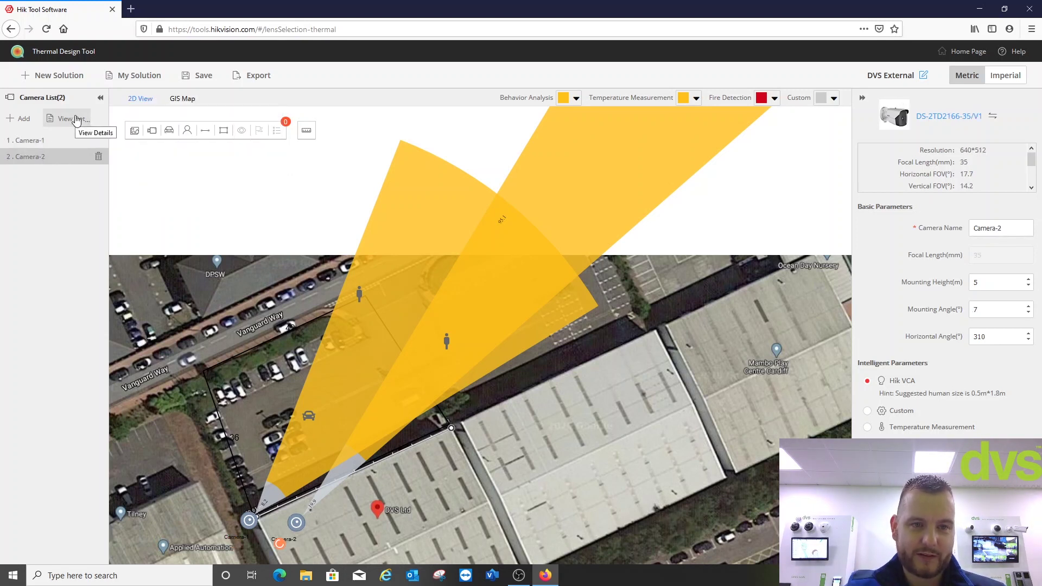
click(76, 119)
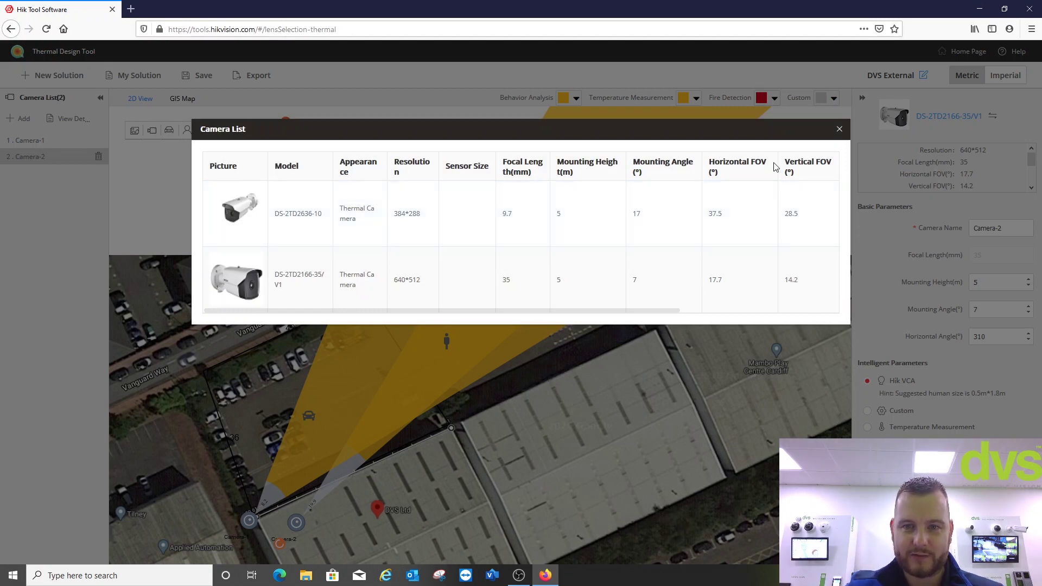
click(838, 129)
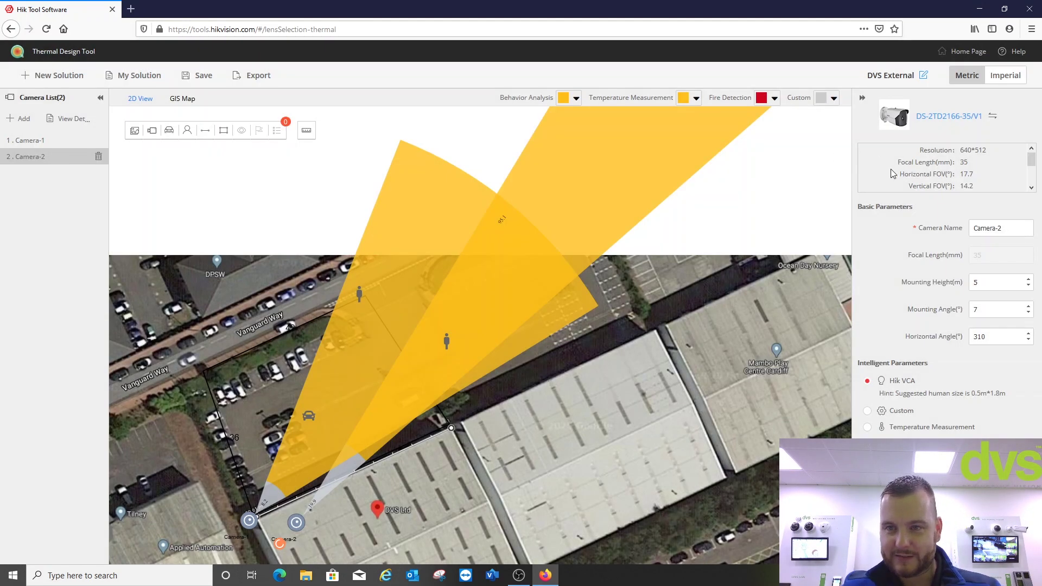
click(199, 75)
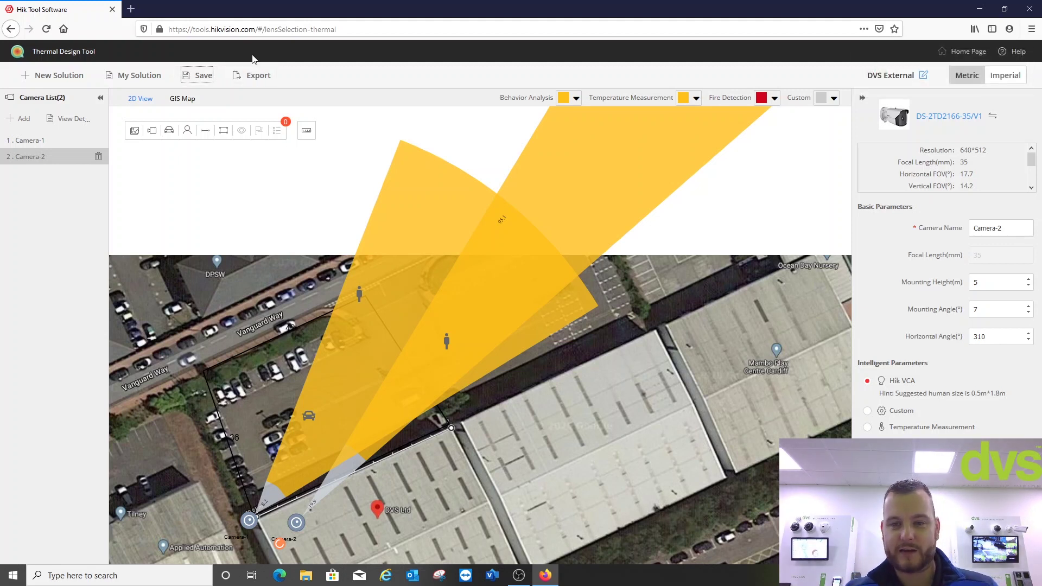
- Generate a PDF report with project name DVS ~External and the designer's initials, keeping the default logo
click(244, 76)
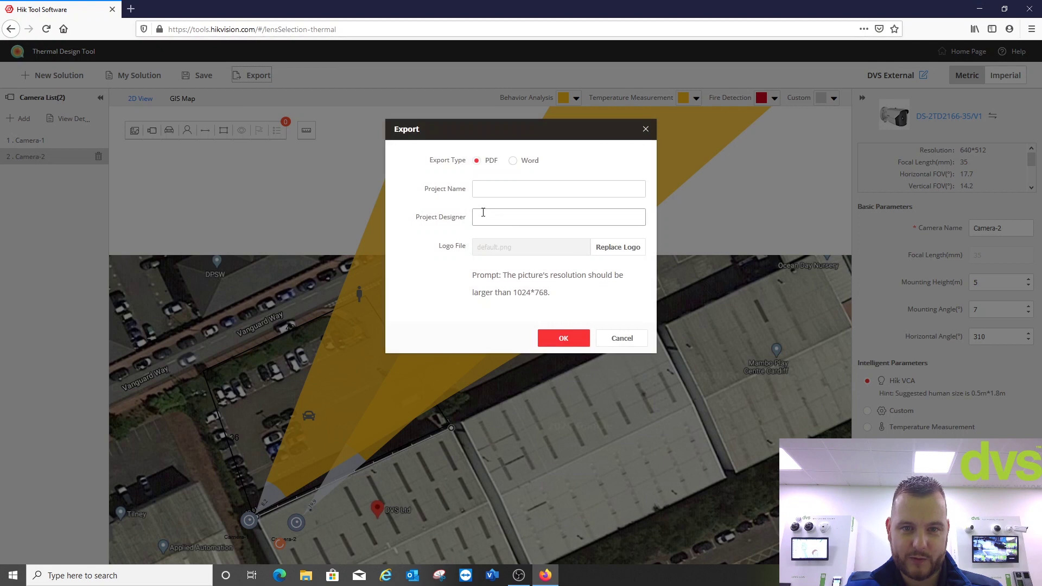
click(491, 186)
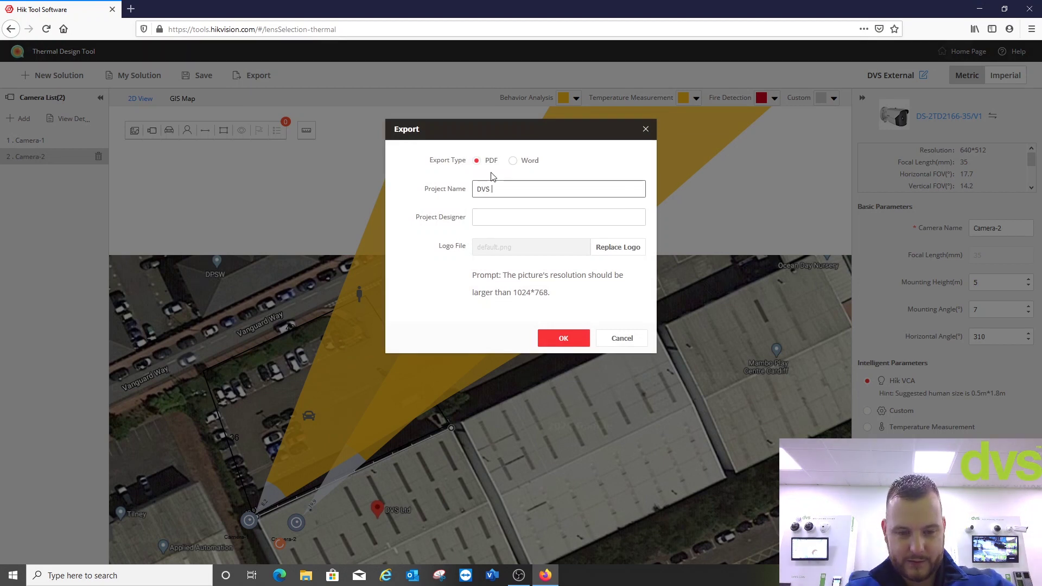
click(478, 218)
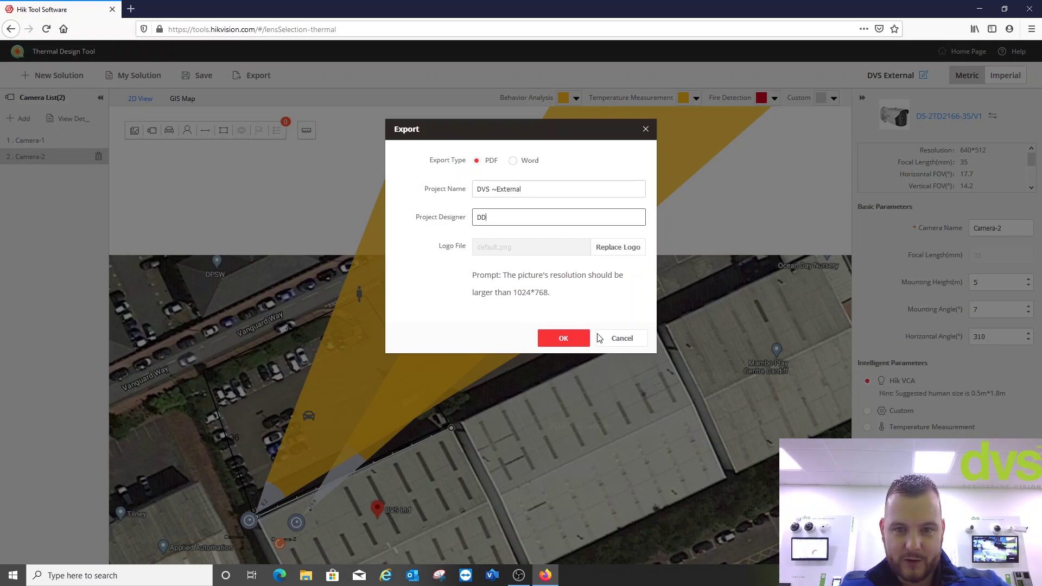
click(634, 249)
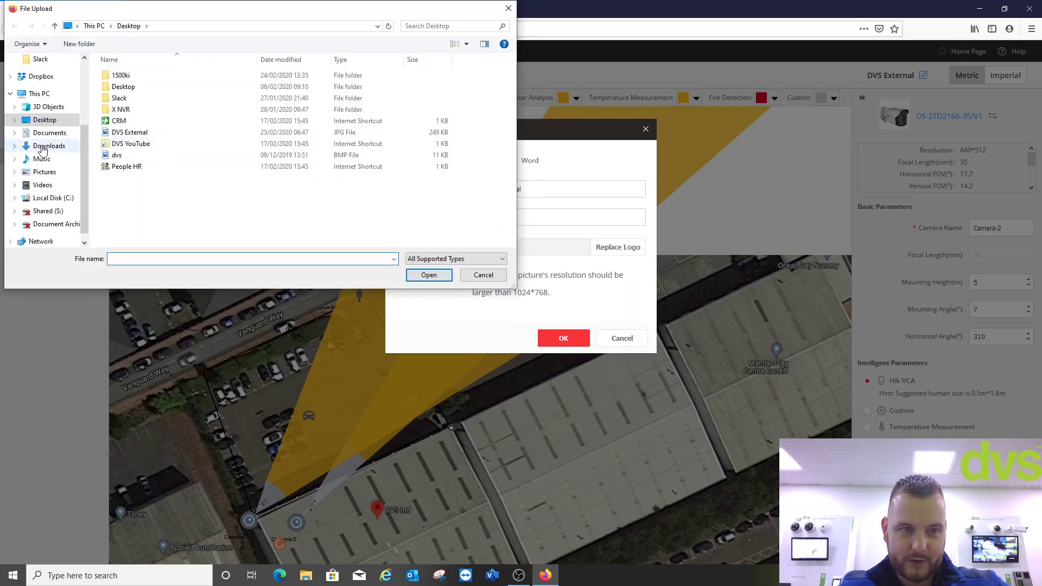
click(44, 172)
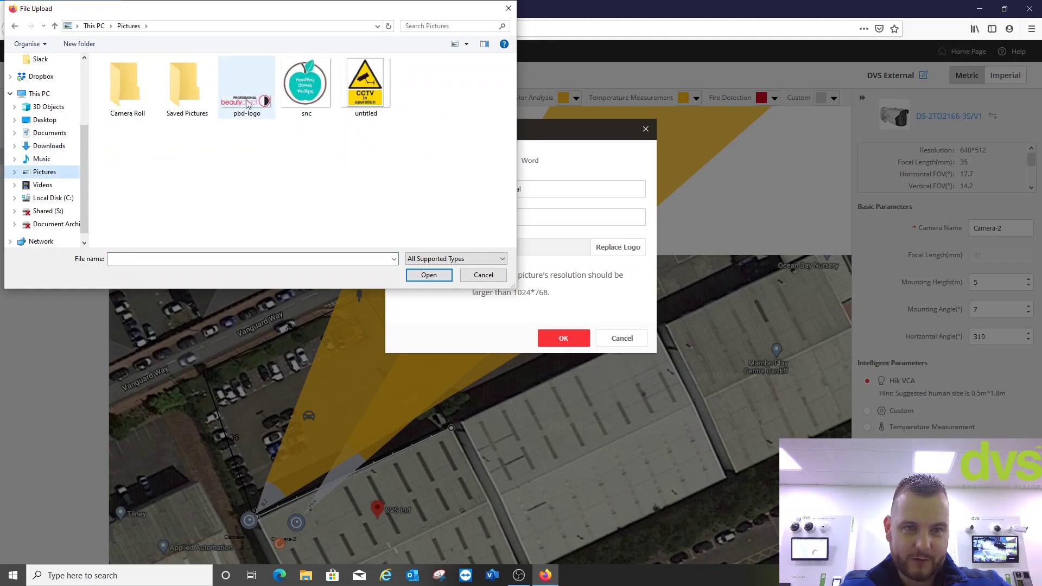
click(484, 276)
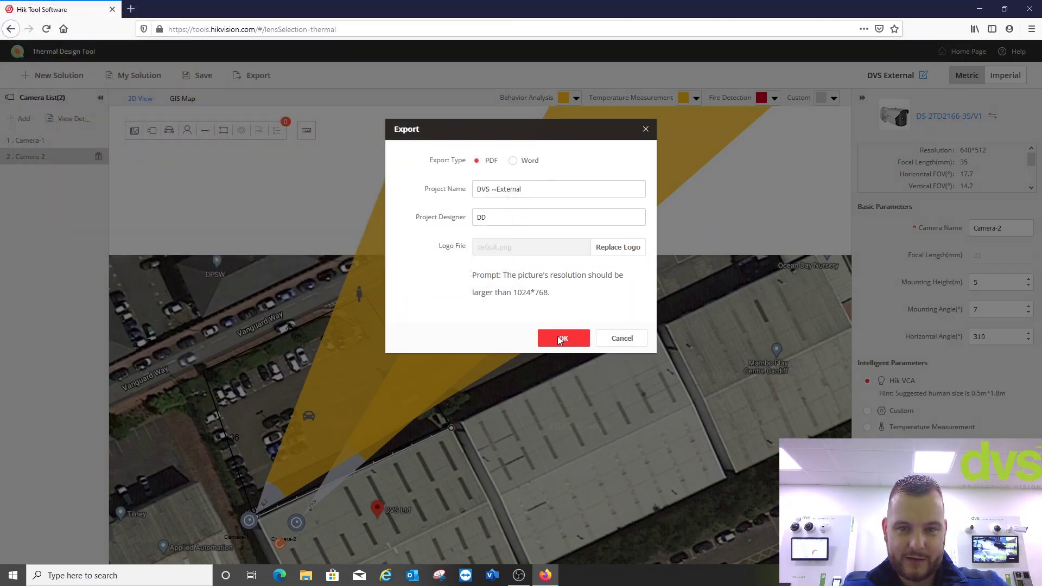
click(559, 339)
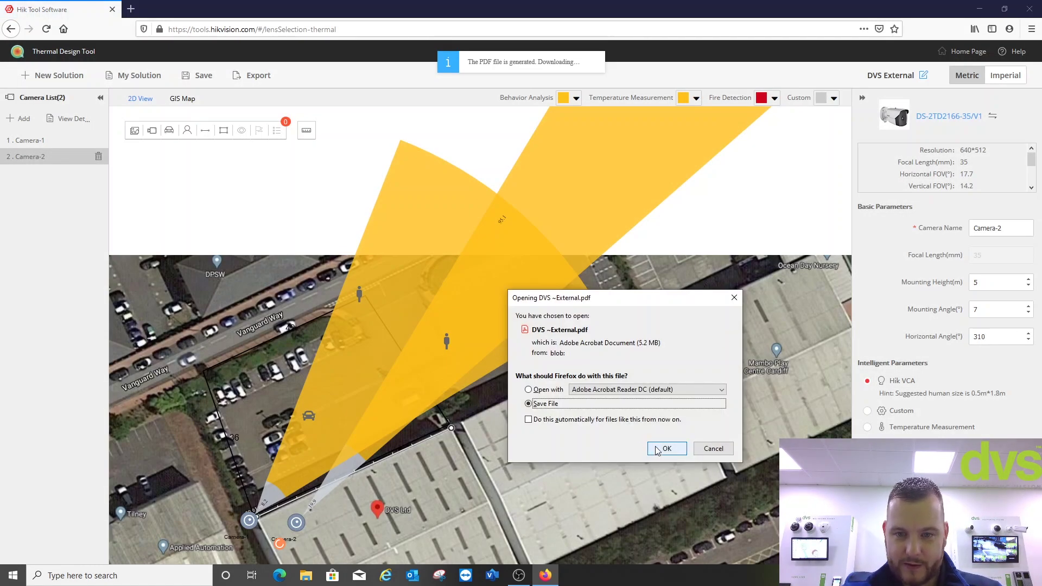
- Save the PDF and open DVS ~External.pdf from recent downloads
click(666, 448)
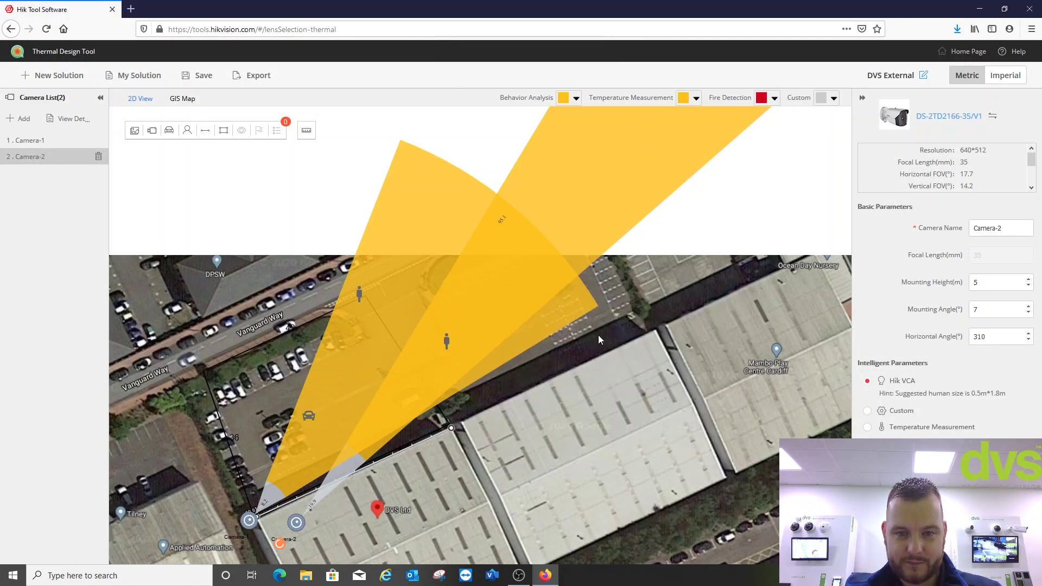
click(958, 22)
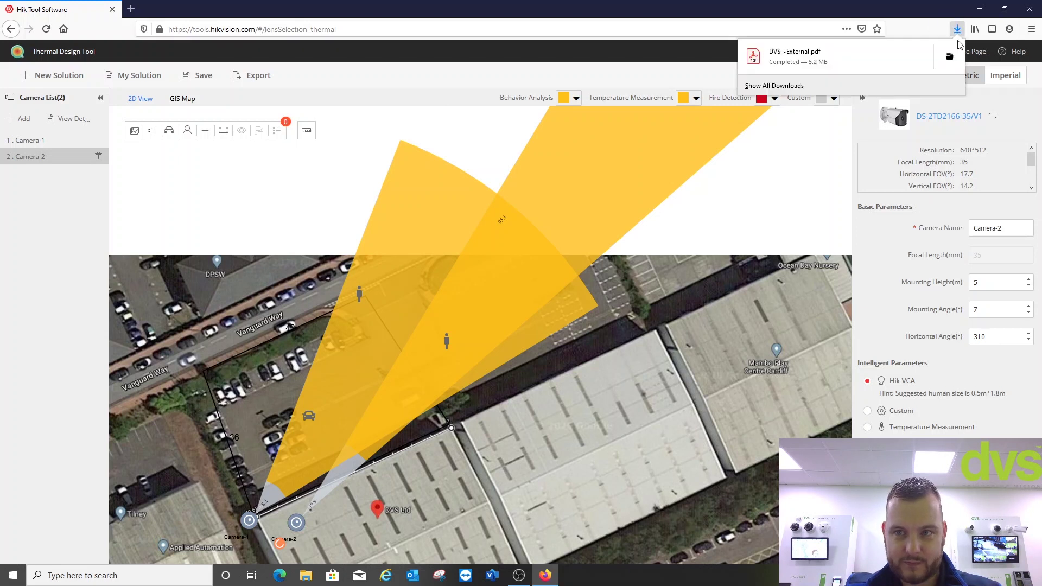
click(568, 322)
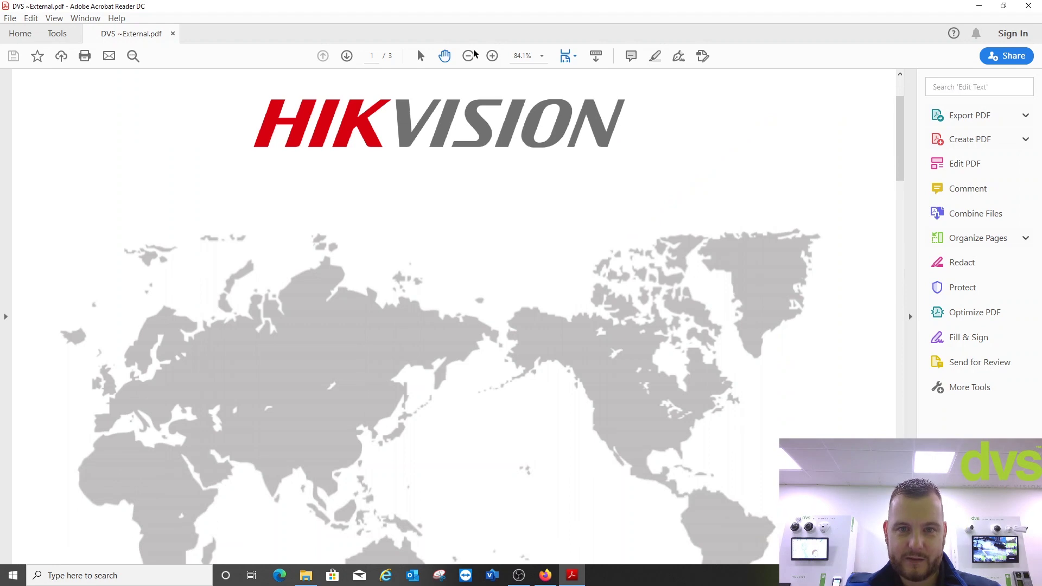
- Zoom out, scroll through the report's three pages and back, then close Acrobat Reader
click(469, 56)
scroll(540, 158, down, 4)
scroll(538, 162, down, 12)
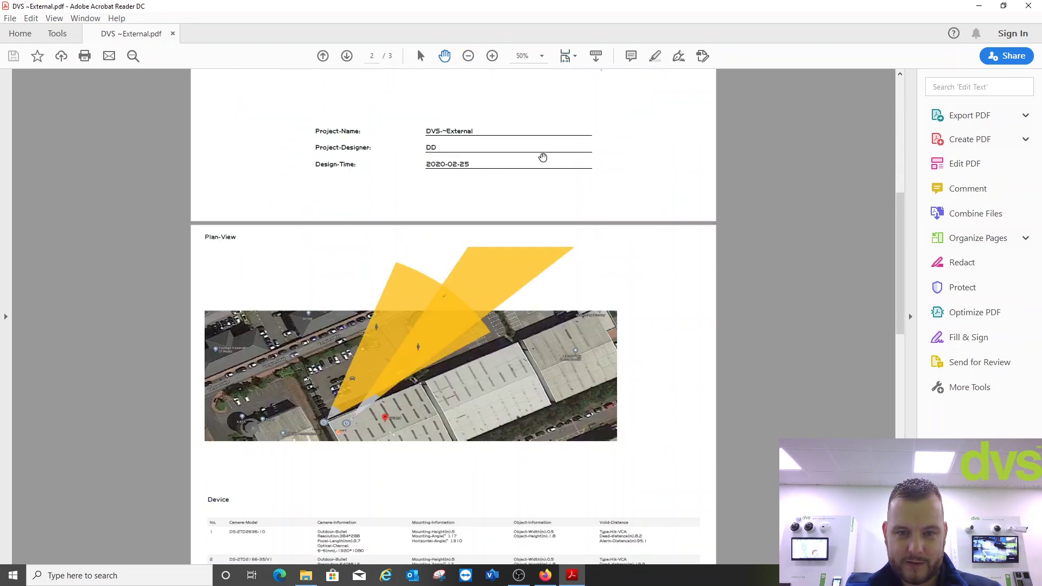
scroll(520, 175, down, 4)
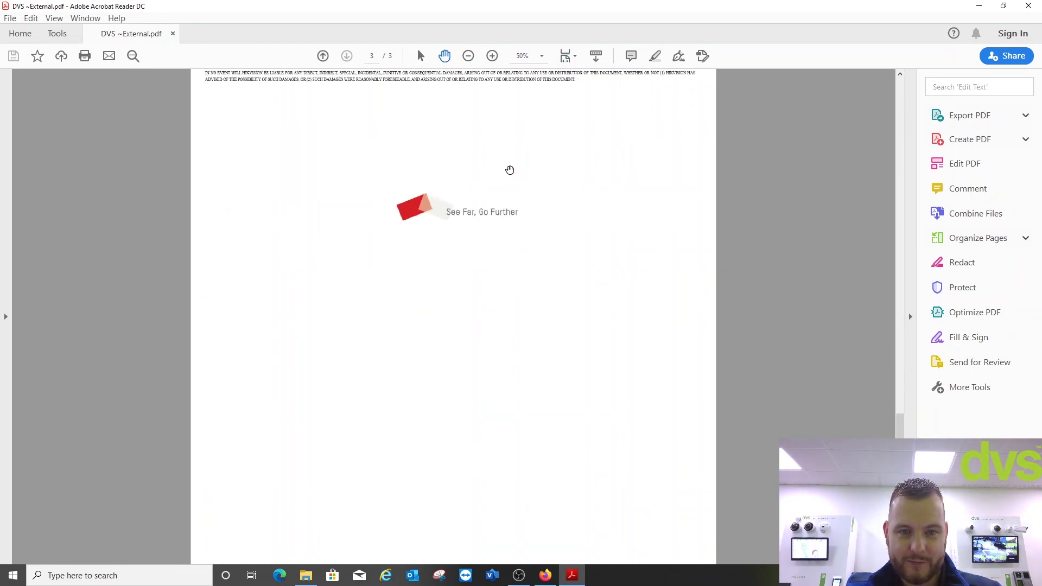
scroll(510, 170, up, 10)
scroll(457, 167, up, 8)
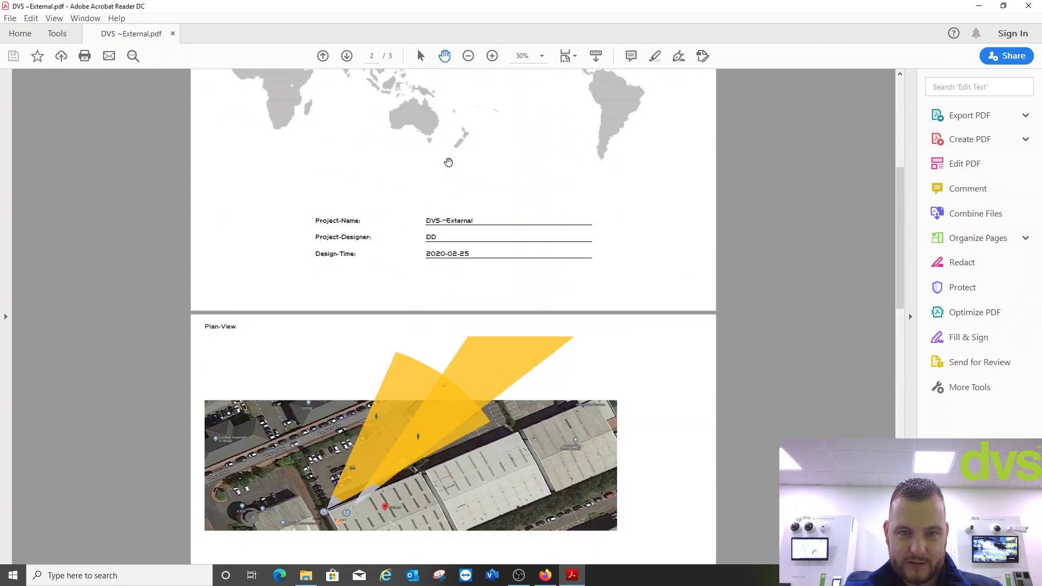
click(1028, 6)
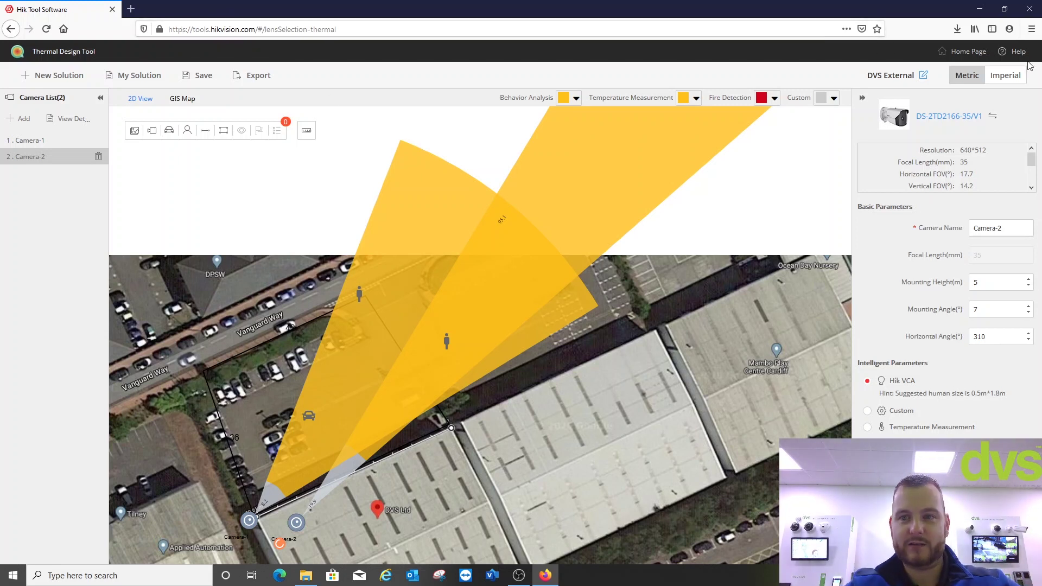
- Start a Lens Selection solution named My Solution1 with an empty 2D View
click(980, 52)
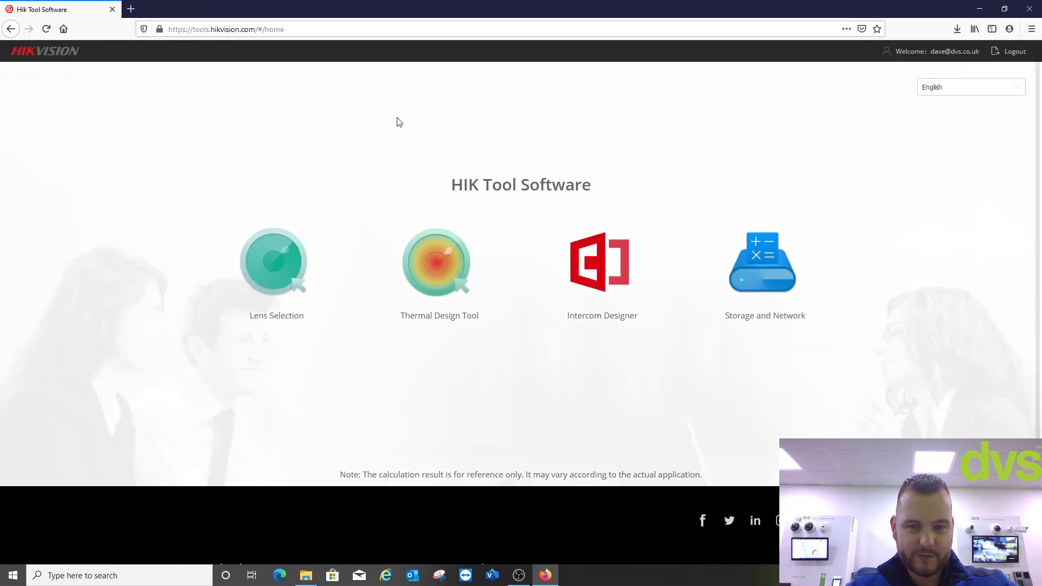
click(290, 248)
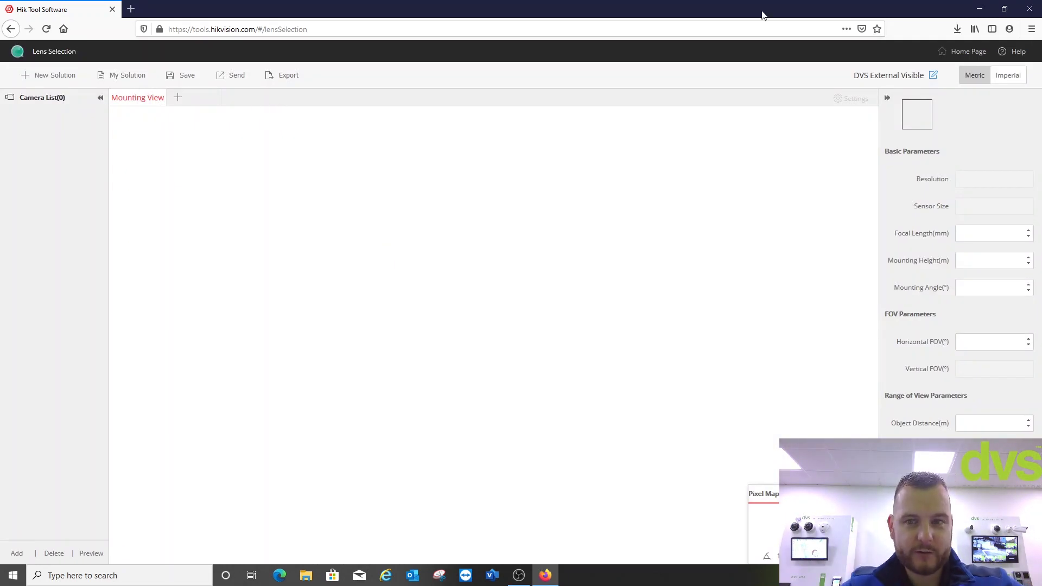
click(934, 78)
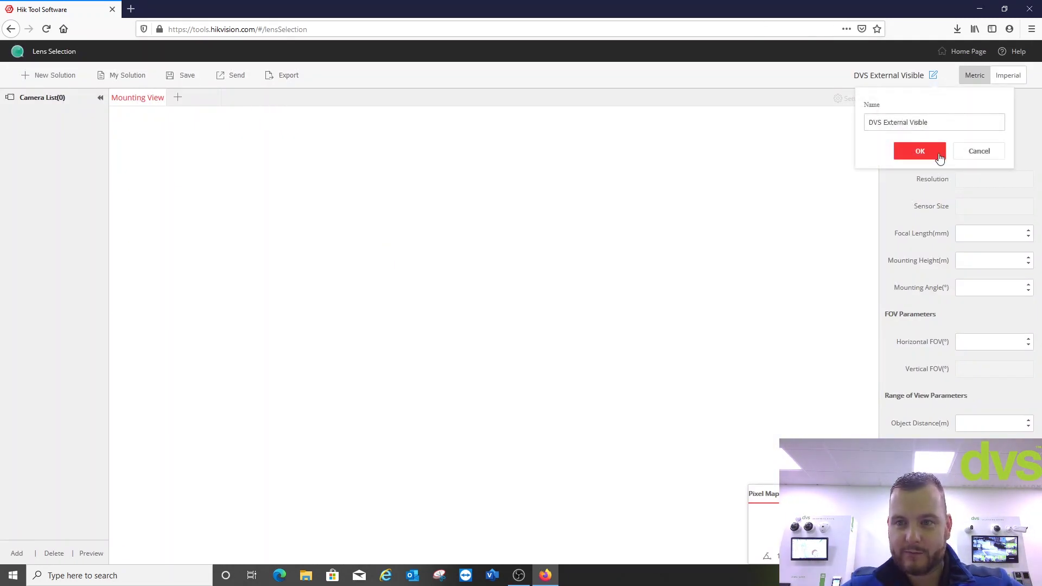
click(910, 152)
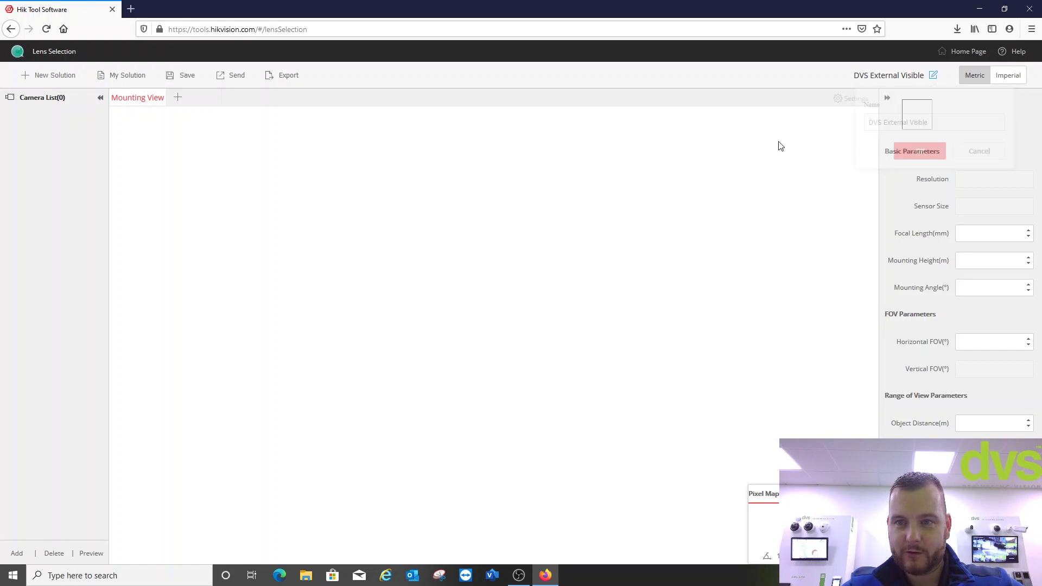
click(177, 97)
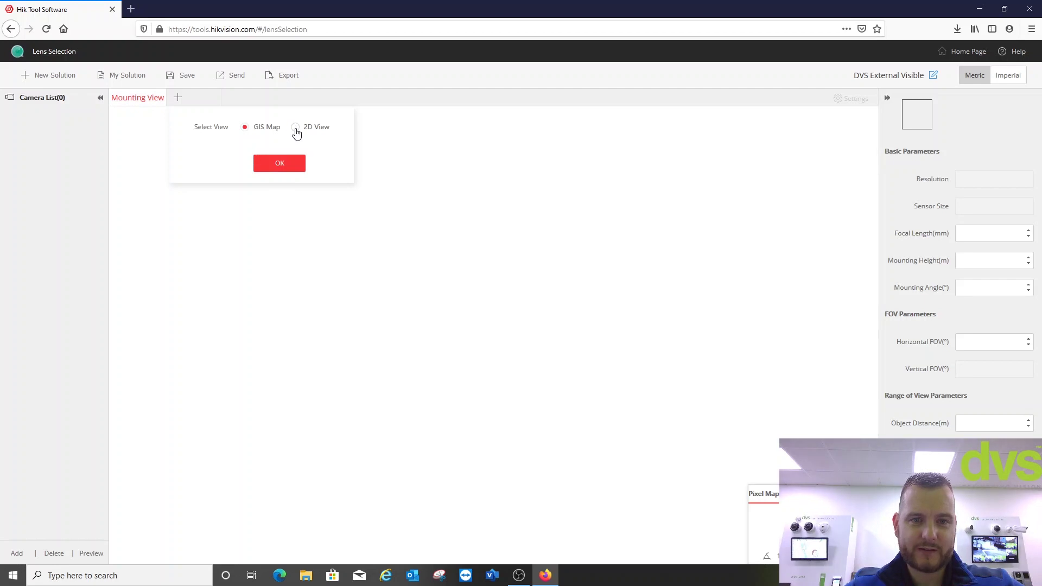
click(297, 129)
click(293, 164)
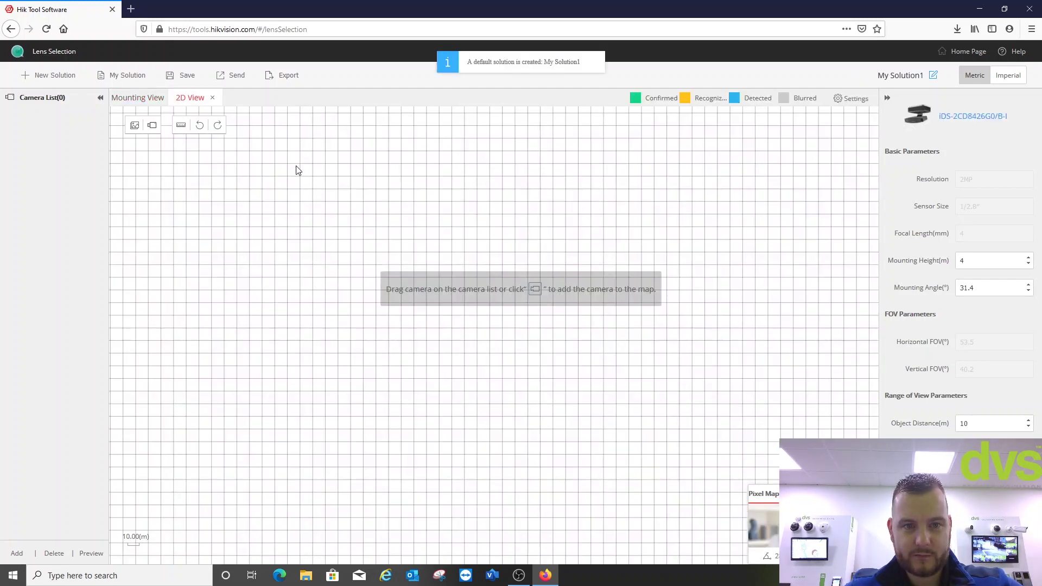
- Import the DVS External image as the map and scale it with a 50 m building-edge line
click(134, 125)
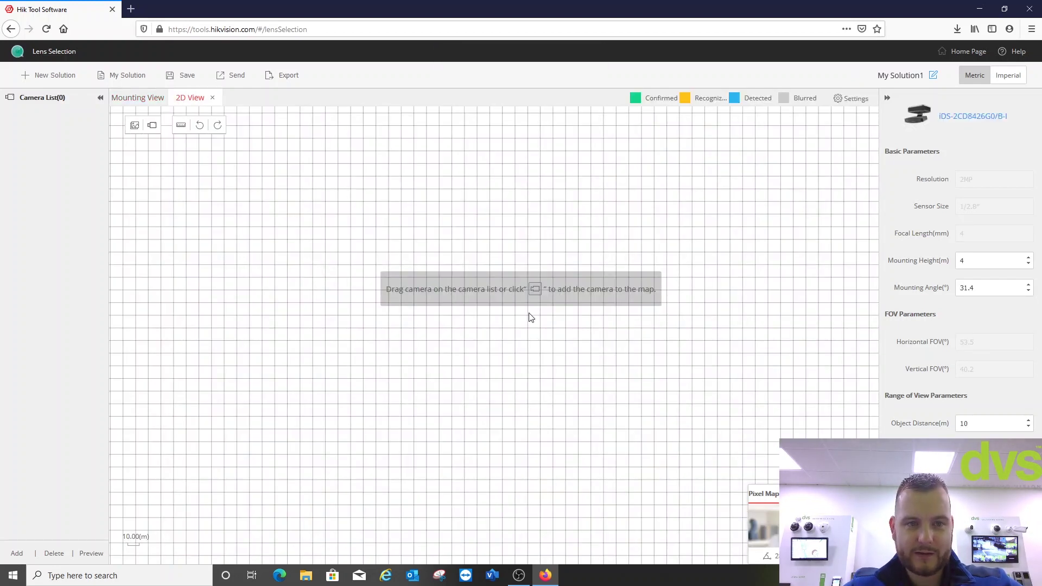
click(154, 133)
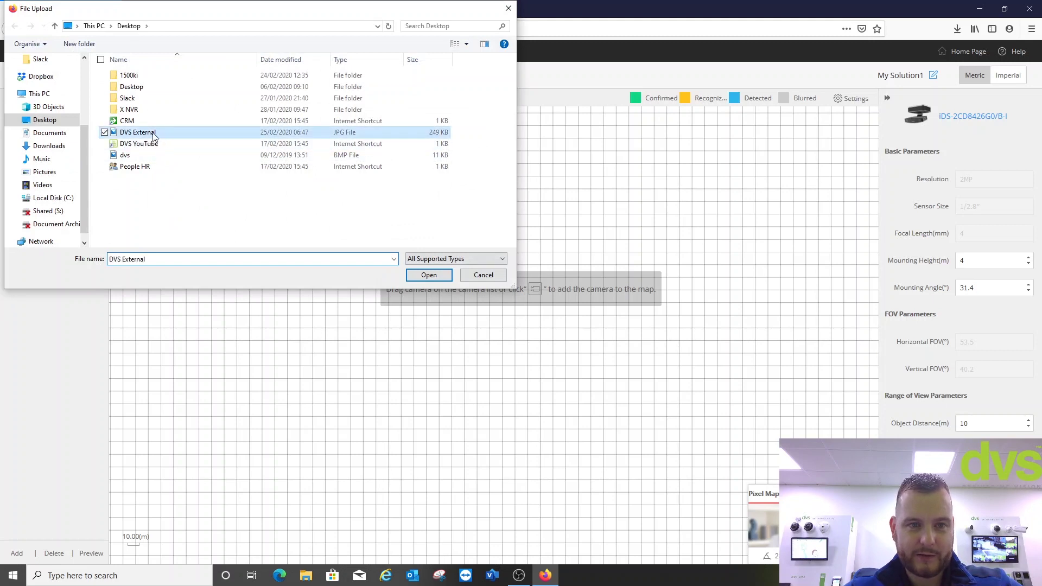
click(442, 276)
drag(556, 363, 744, 316)
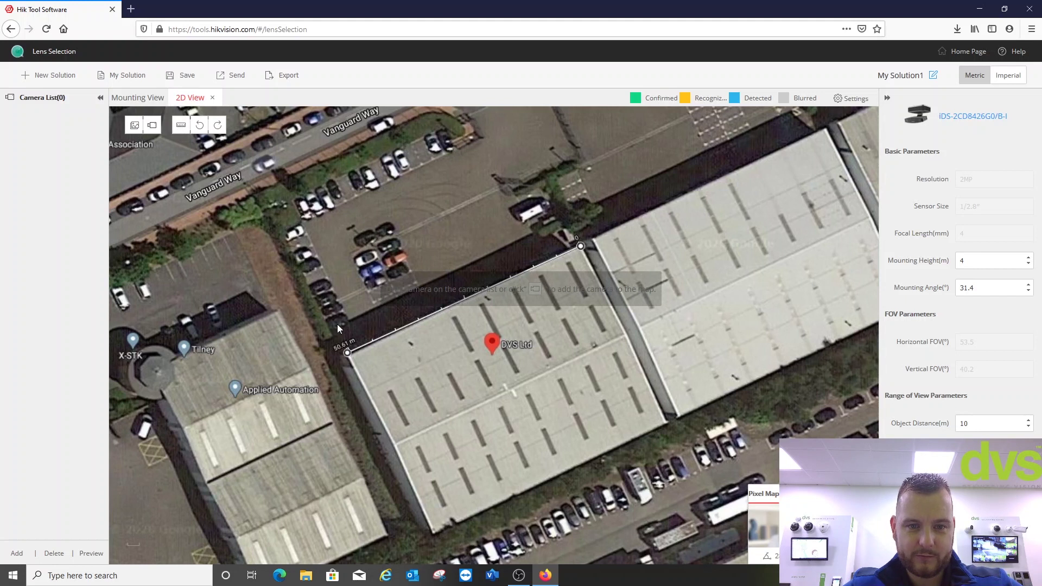
click(350, 351)
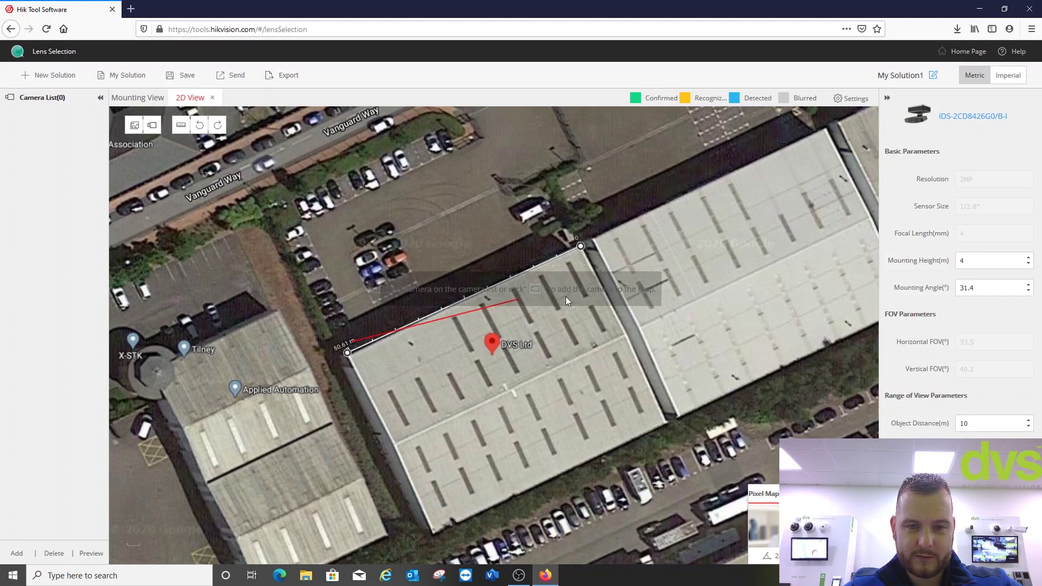
click(581, 246)
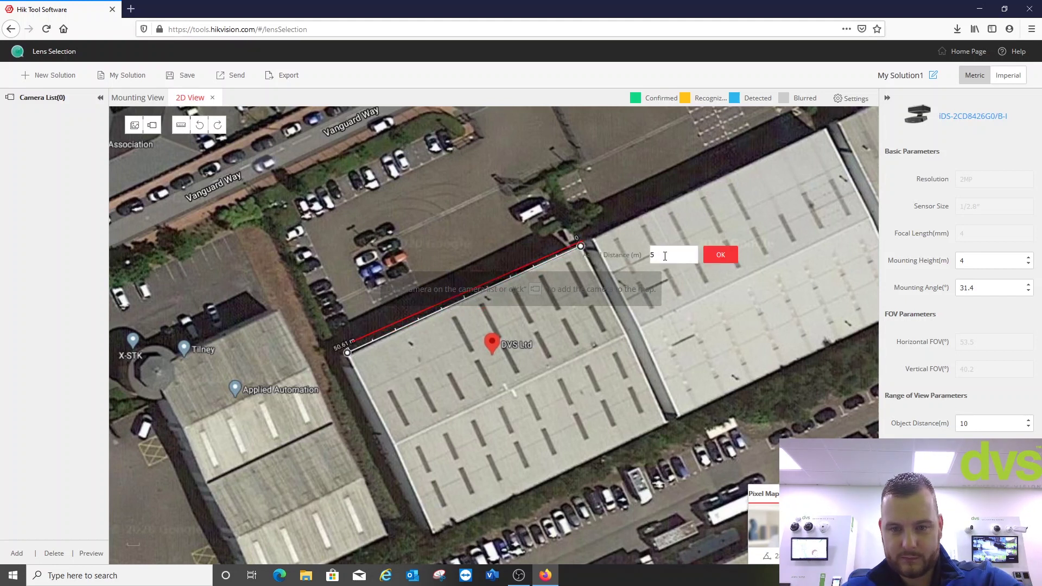
click(707, 256)
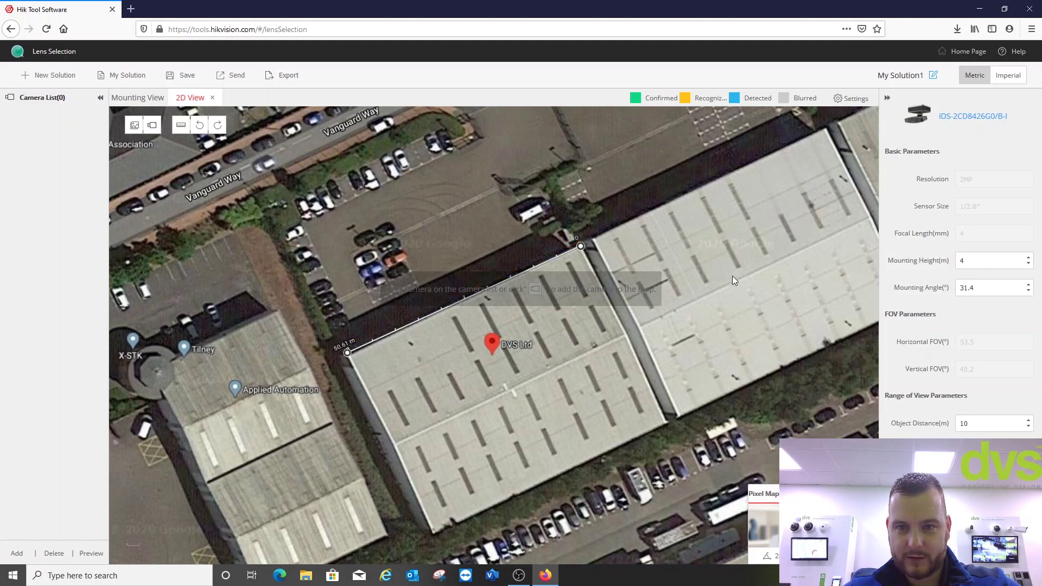
- Search for DS-2CD2685 and select DS-2CD2685FWD-IZS as the camera model
click(988, 117)
click(689, 155)
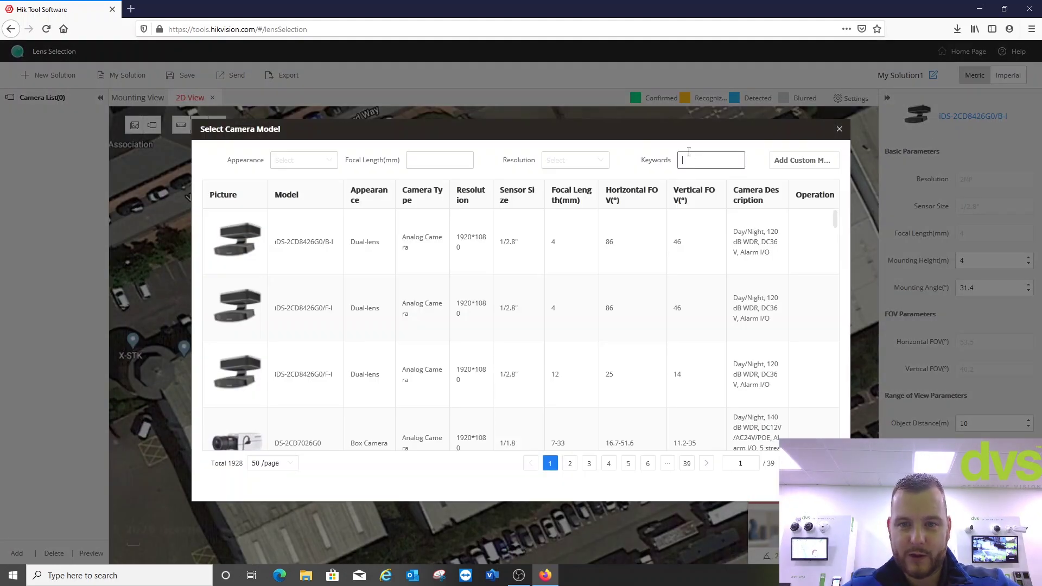
text(DS-2)
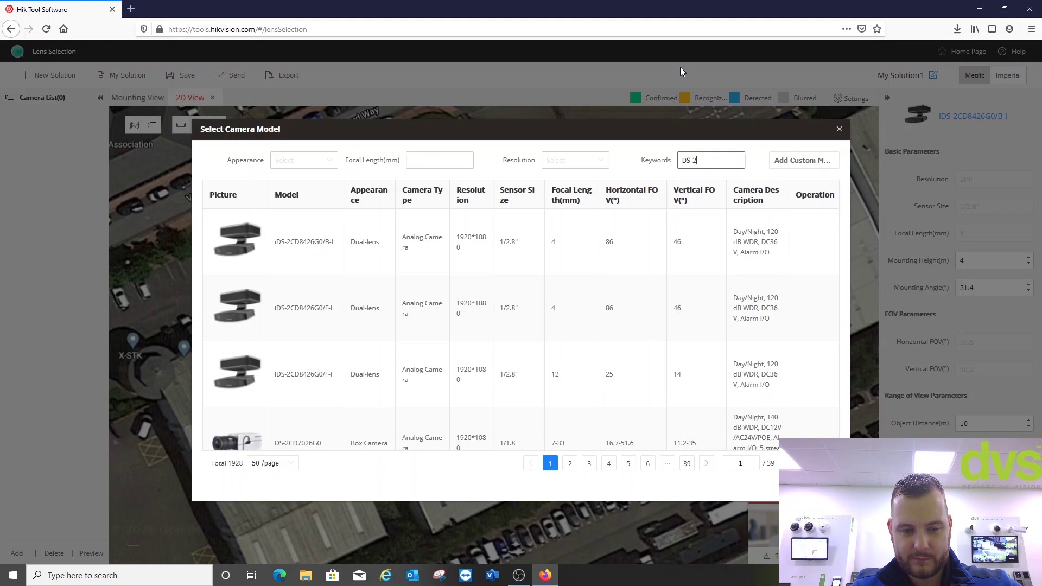
text(CD2685)
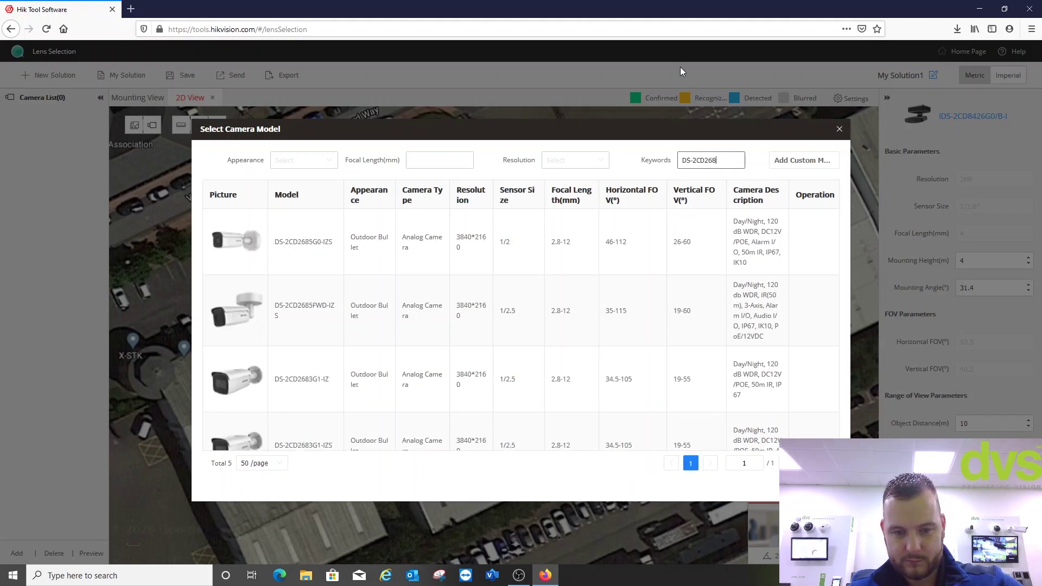
double_click(318, 305)
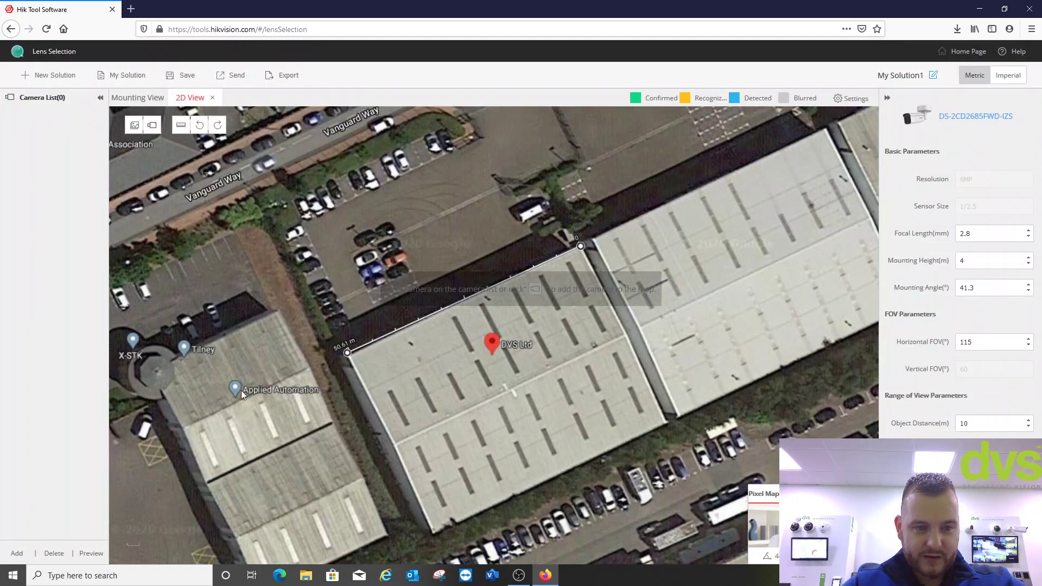
- Add a DS-2CD2685FWD-IZS camera and place camera 2 at the building's right front corner
click(16, 553)
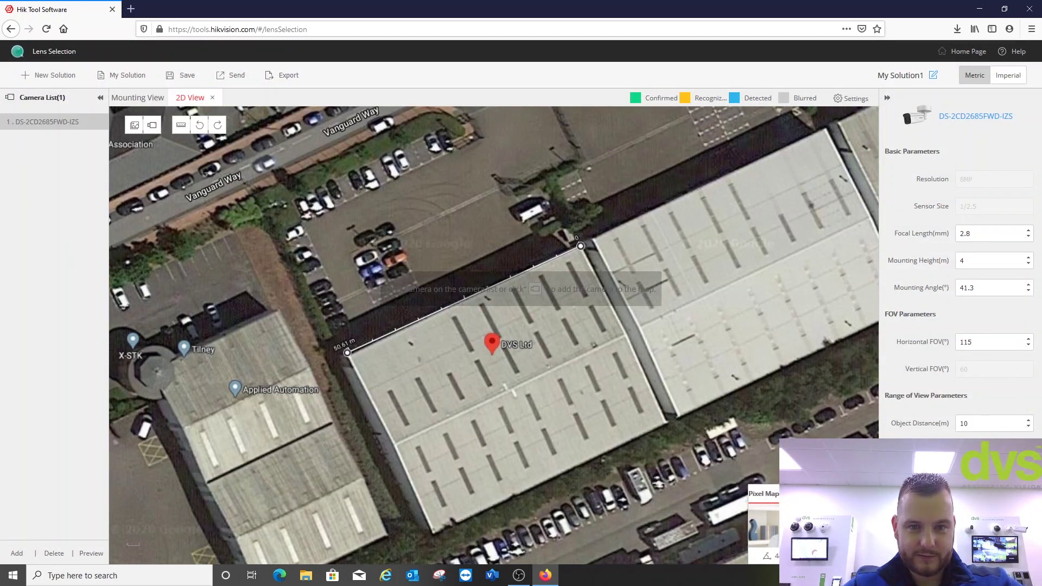
click(152, 125)
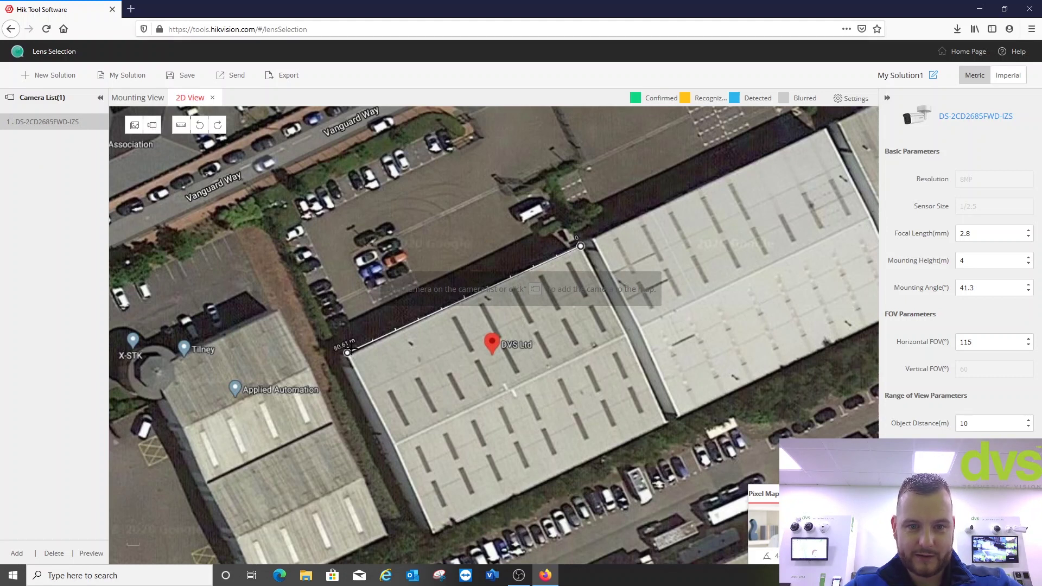
click(365, 368)
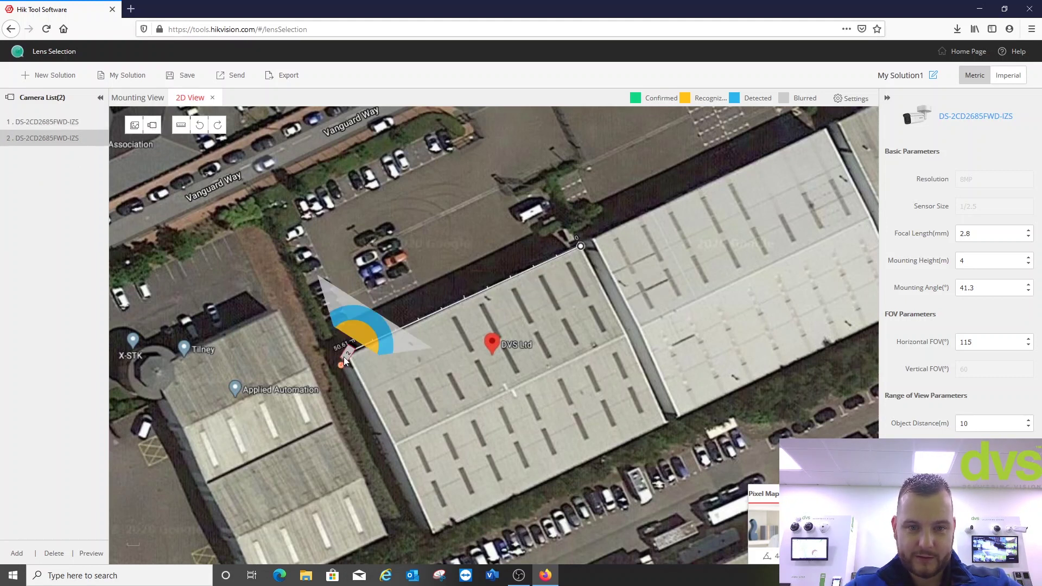
drag(359, 342, 477, 283)
- Place camera 3 at the building's left front corner
click(64, 122)
click(66, 121)
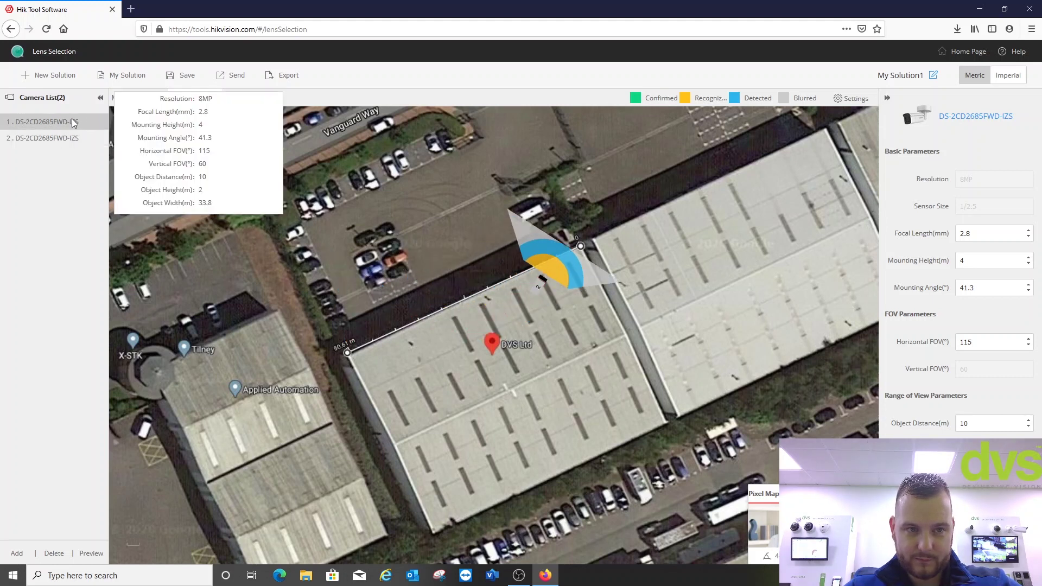
click(152, 124)
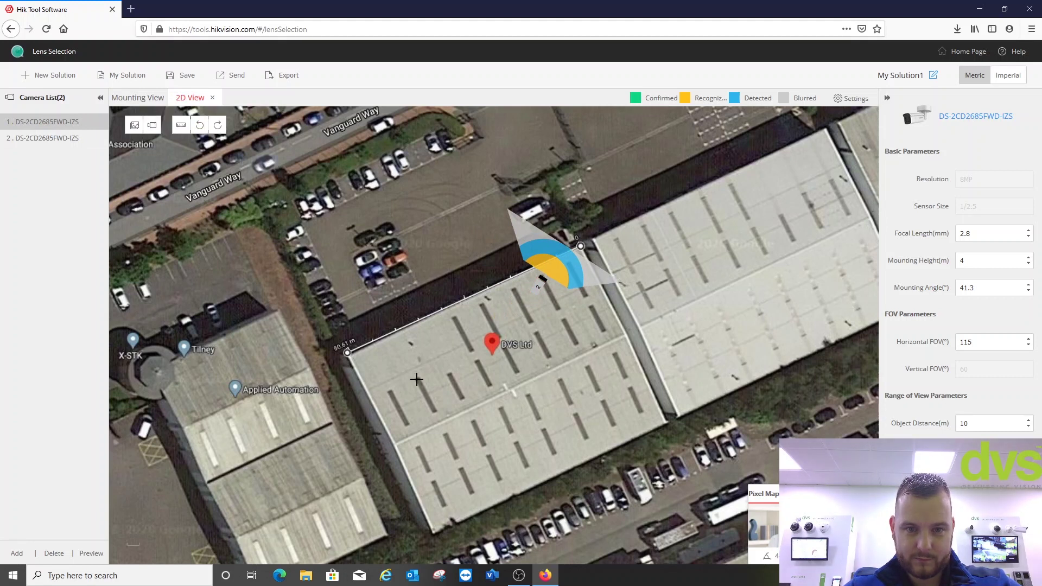
click(382, 344)
drag(382, 320, 348, 347)
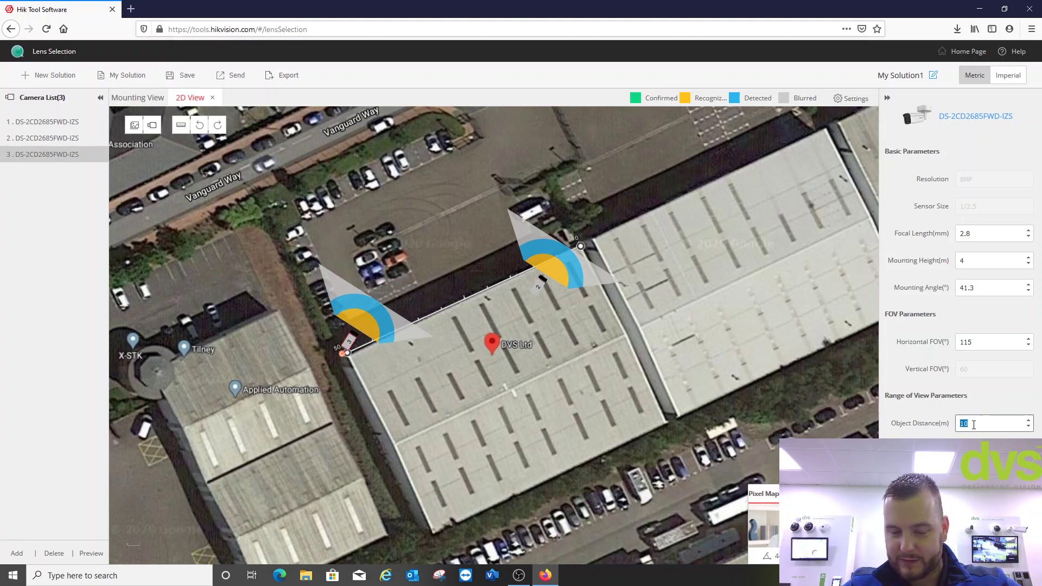
- Set camera 3's object distance to 40 m
text(40)
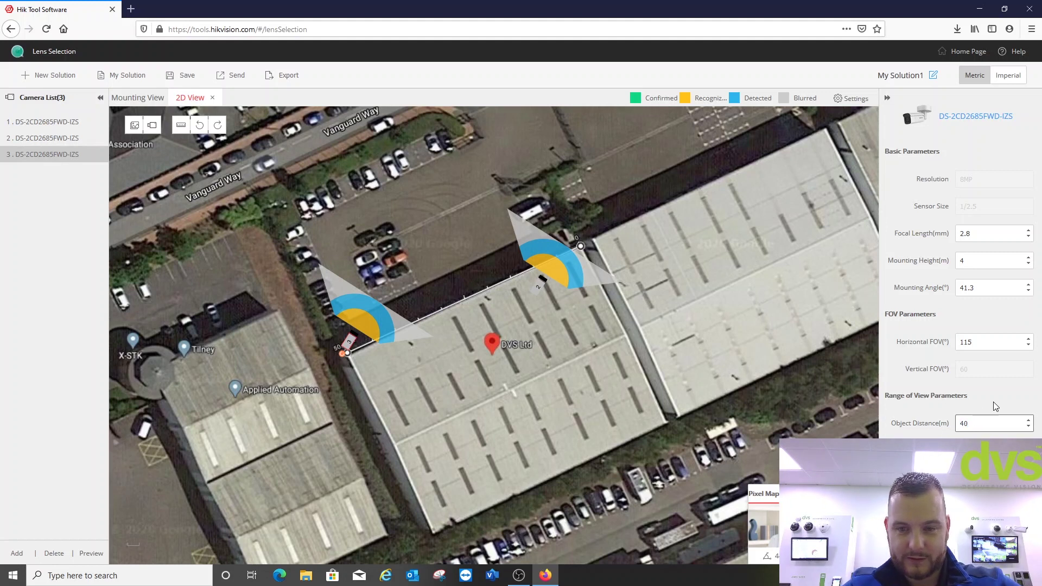
key(Return)
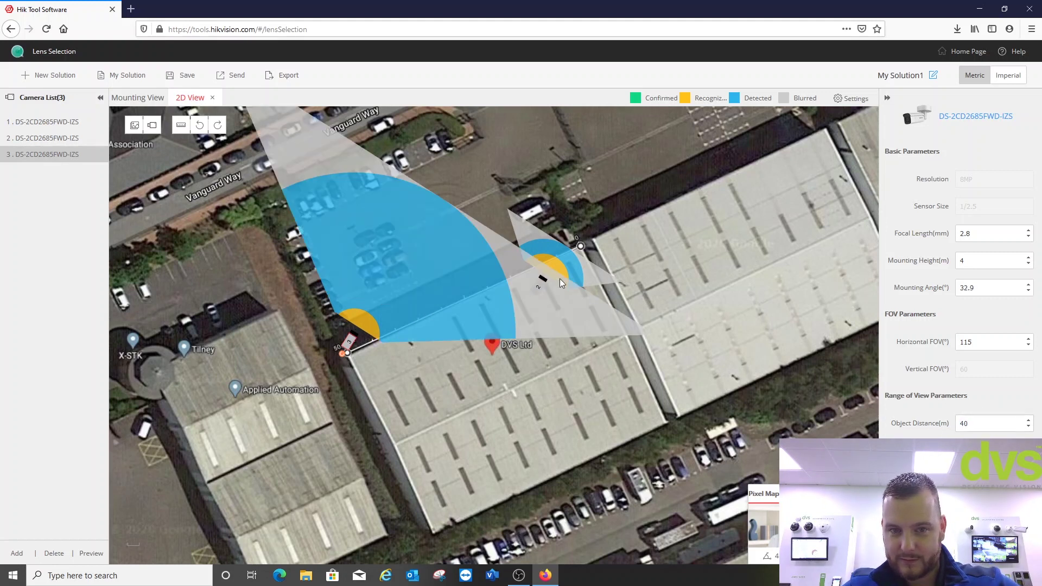
drag(561, 262, 642, 370)
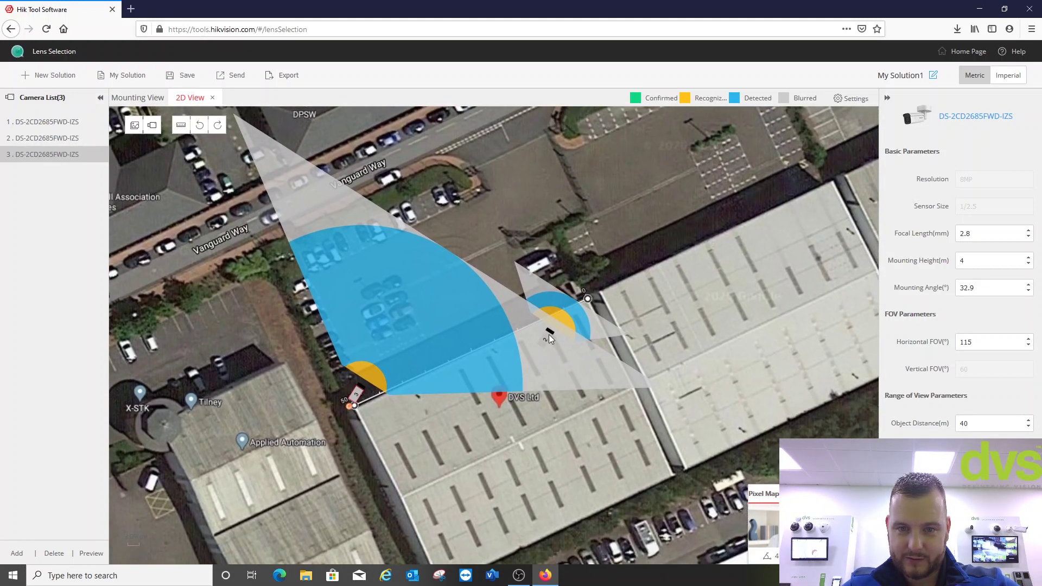
- Shift camera 2 slightly along the edge and set its object distance to 40 m
click(551, 323)
drag(551, 324, 586, 304)
double_click(971, 424)
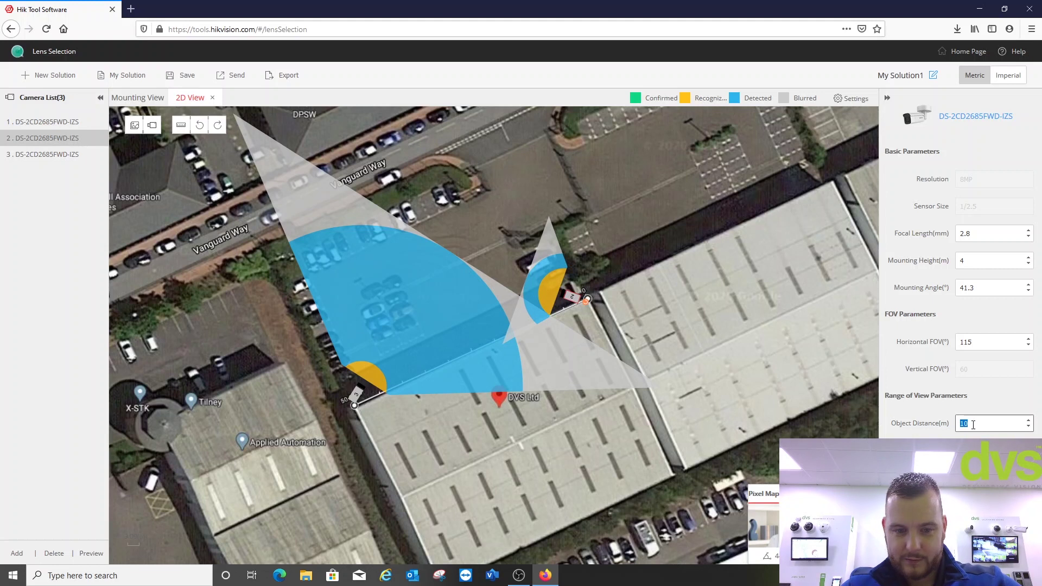
text(40)
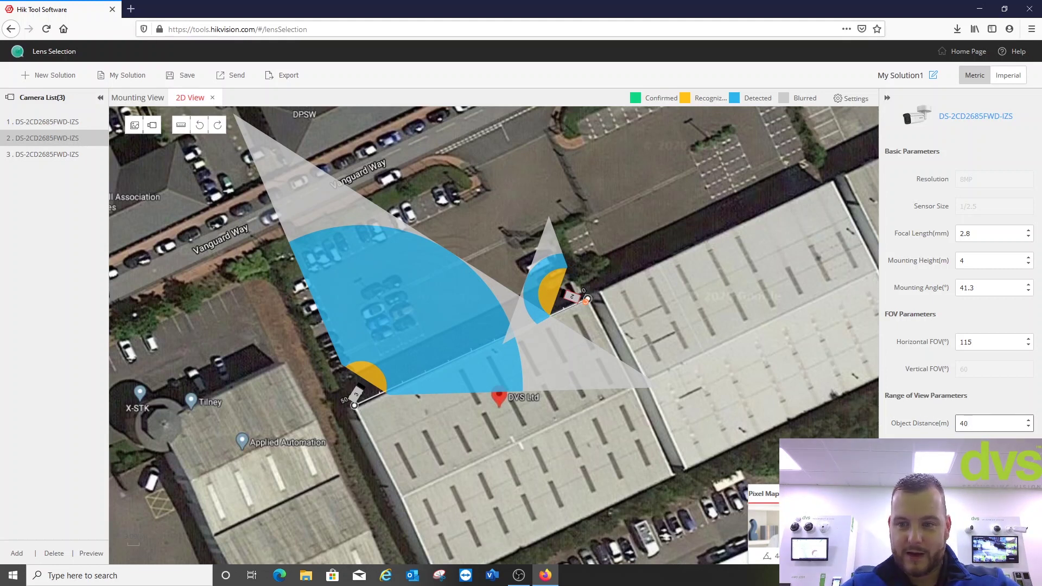
key(Return)
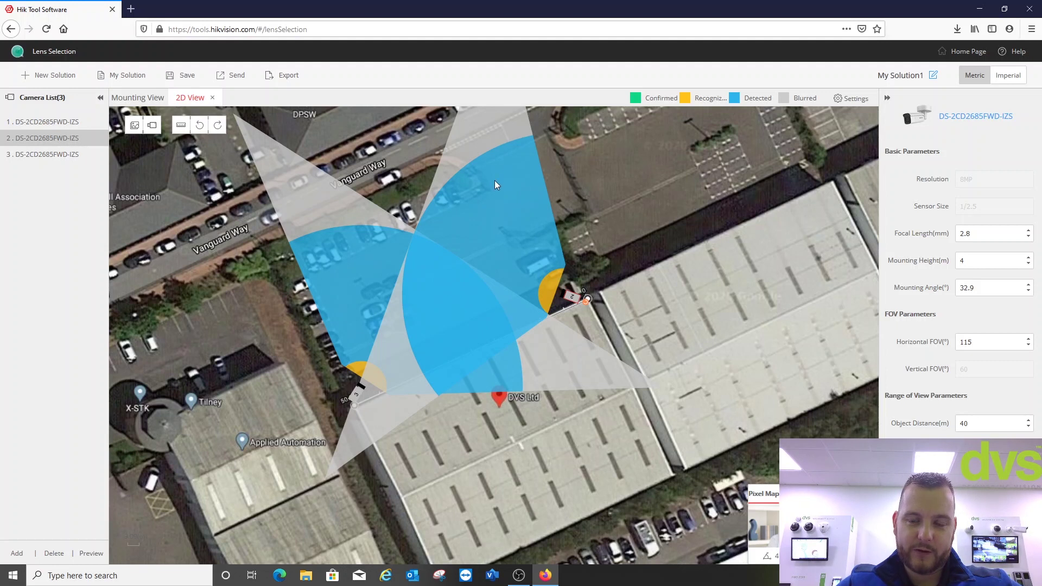
click(961, 232)
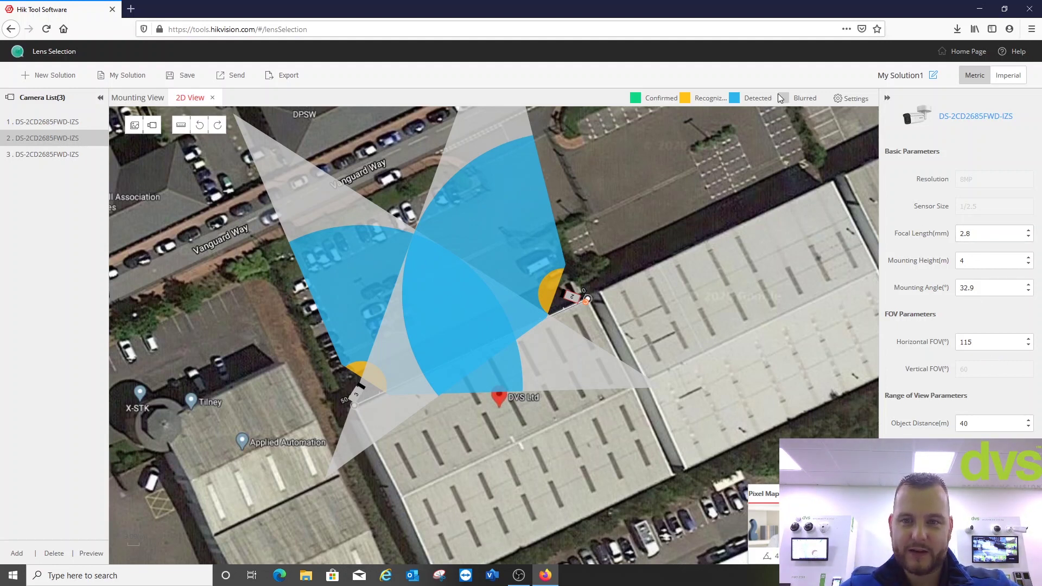
click(851, 98)
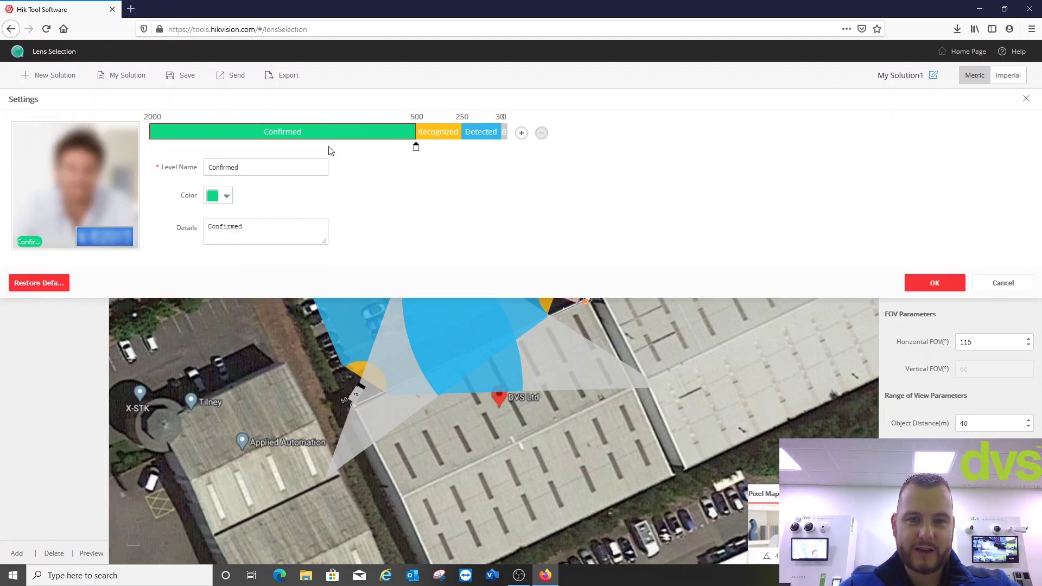
click(1002, 285)
click(44, 121)
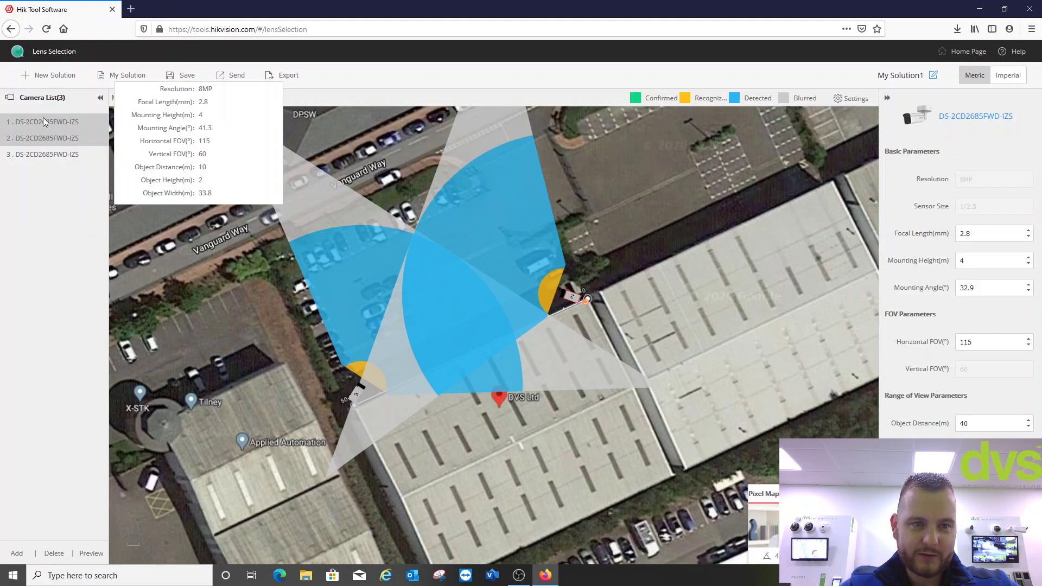
click(70, 154)
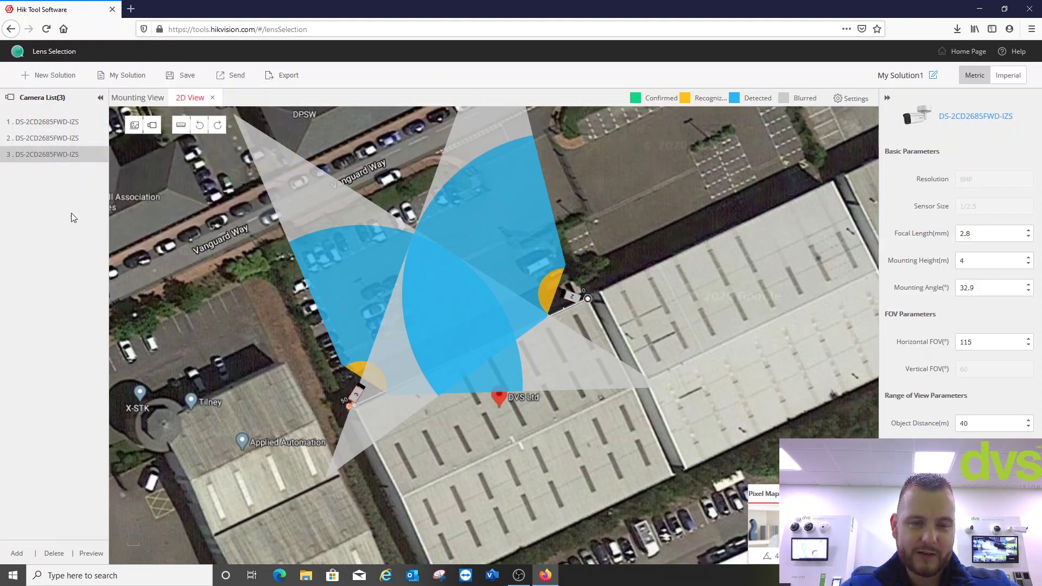
- Choose the DS-2CD7026G0-AP box camera model and place one beside Vanguard Way
click(979, 120)
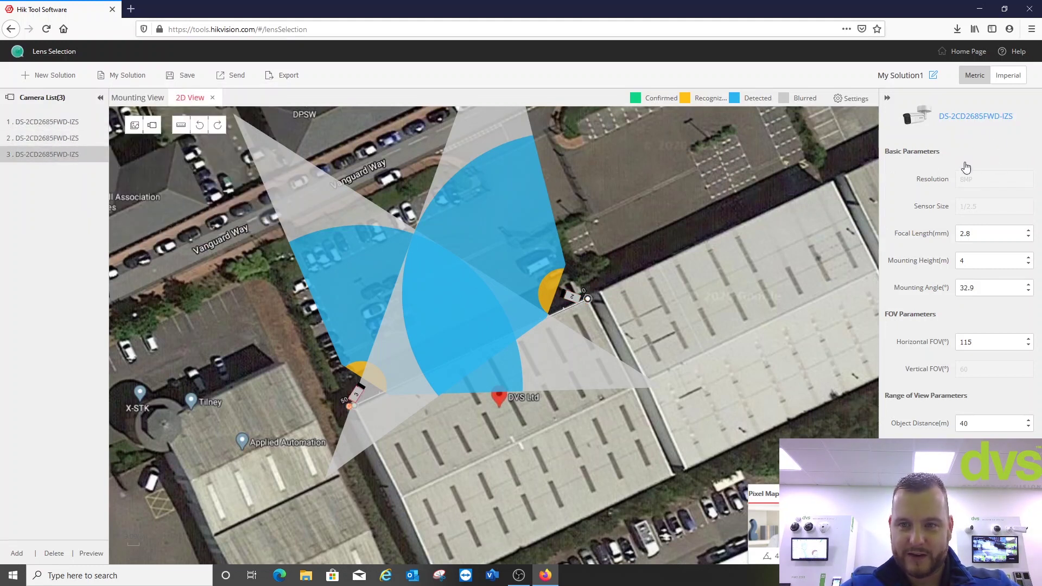
scroll(345, 305, down, 4)
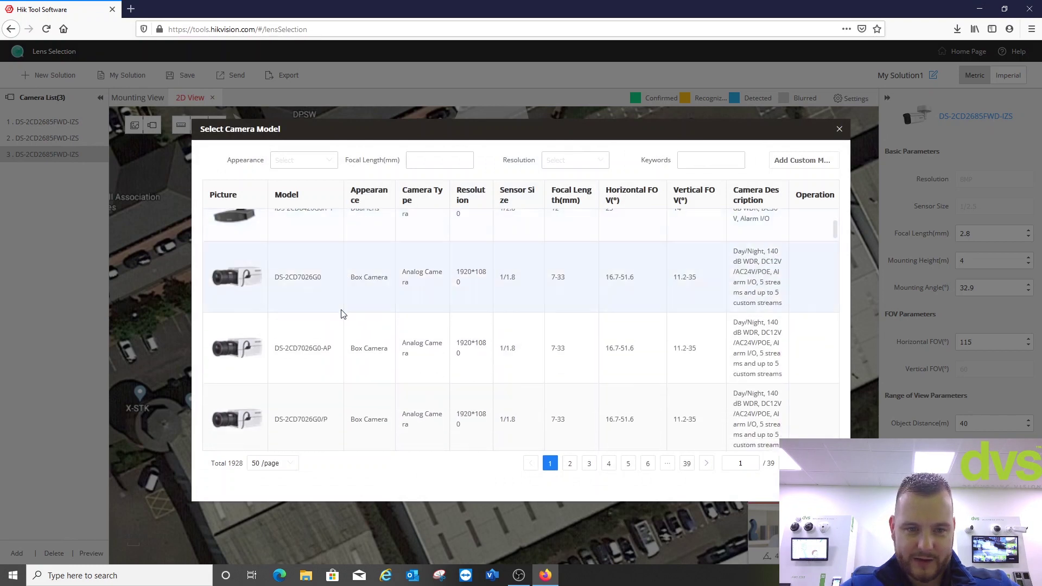
double_click(308, 293)
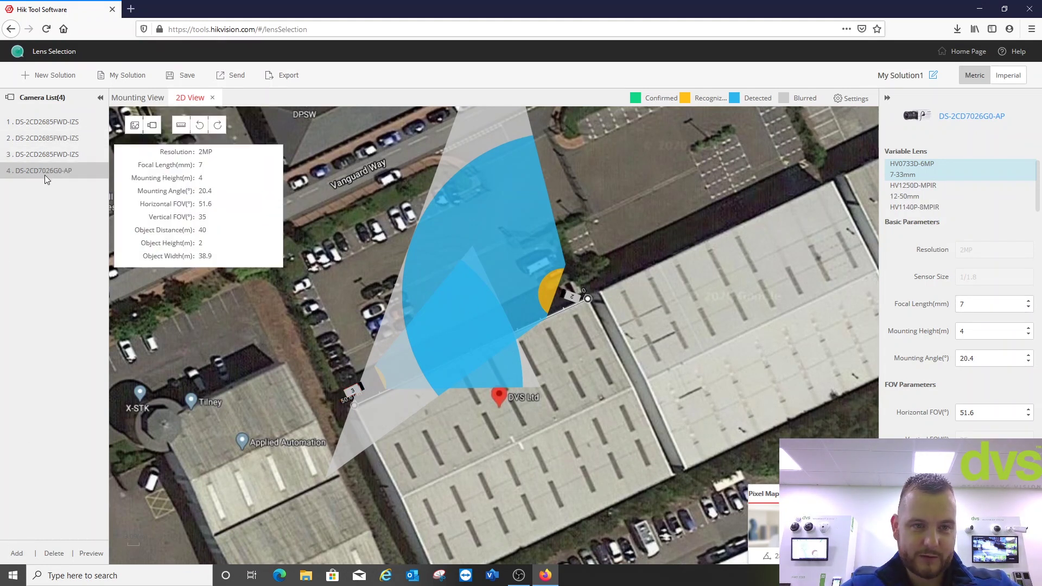
click(152, 126)
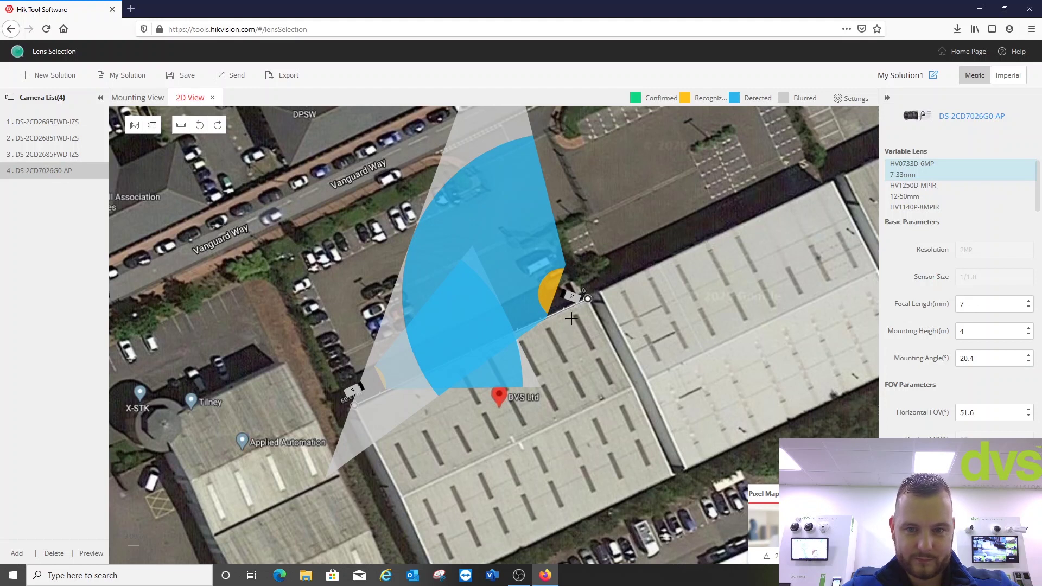
click(277, 266)
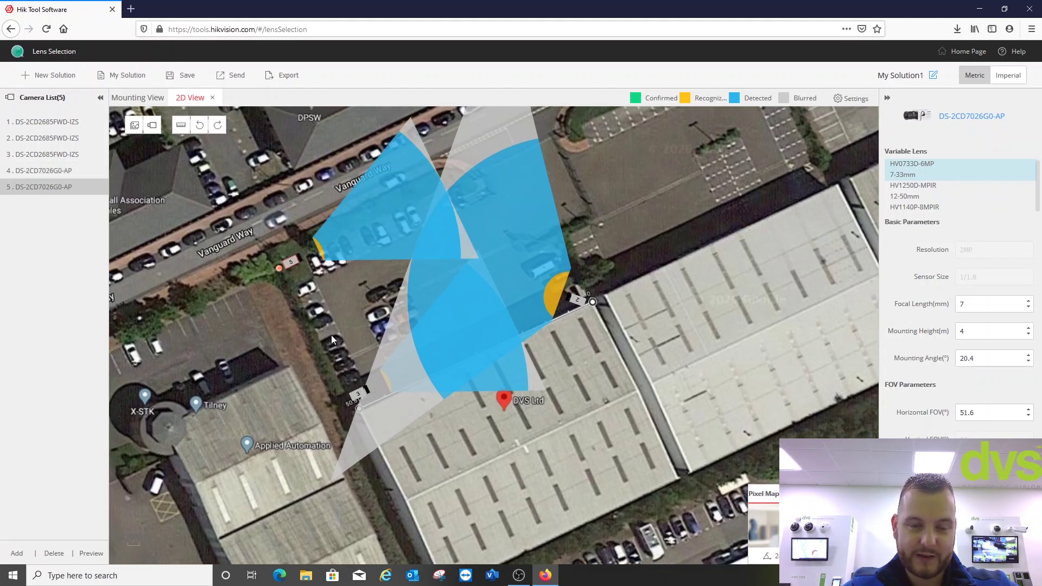
drag(273, 268, 275, 264)
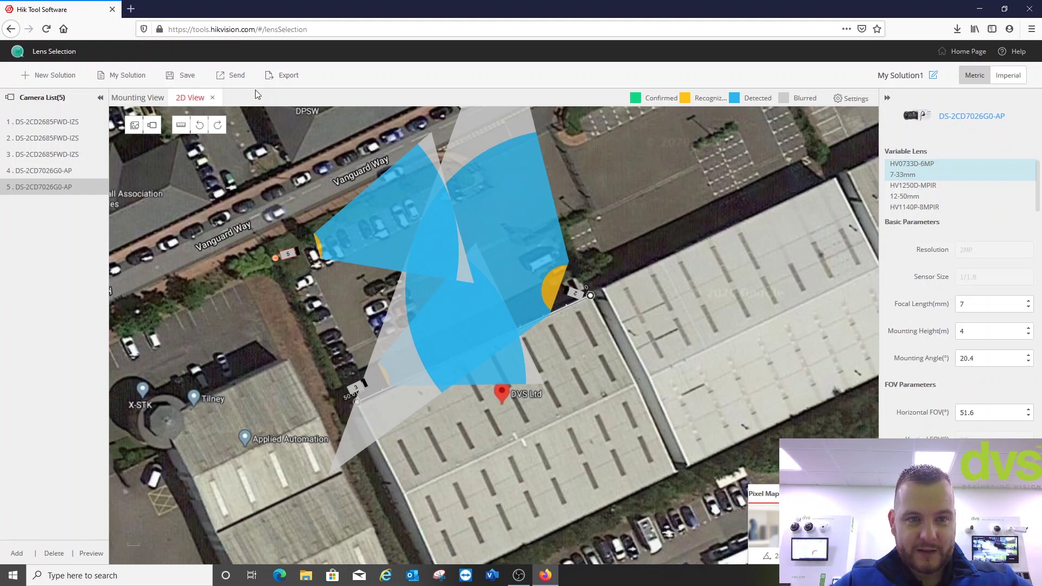
- Save the solution and export it as My Solution1.pdf, opening it in Adobe Acrobat Reader DC
click(188, 77)
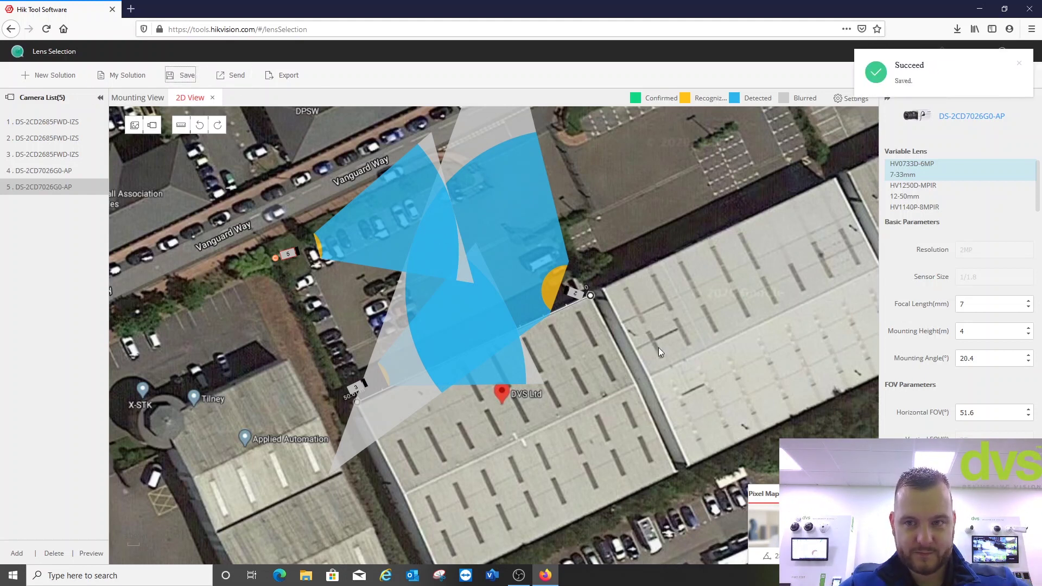
click(233, 76)
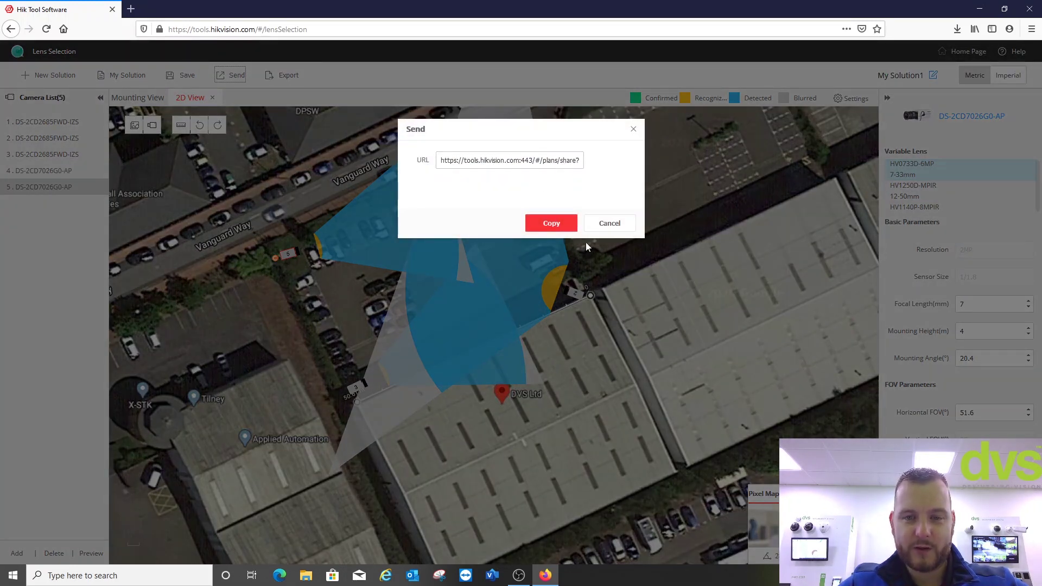
click(609, 224)
click(282, 74)
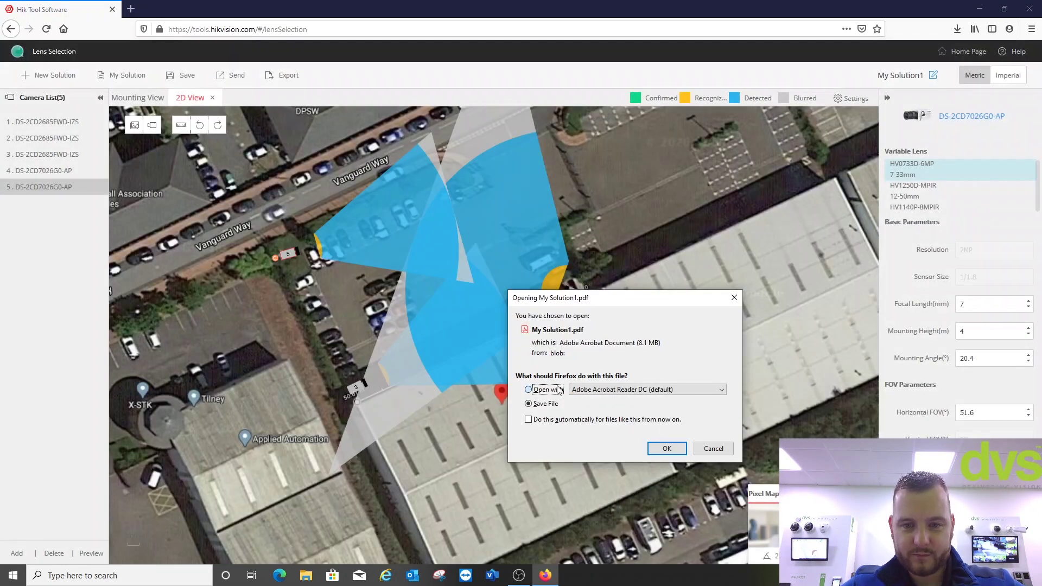
click(667, 449)
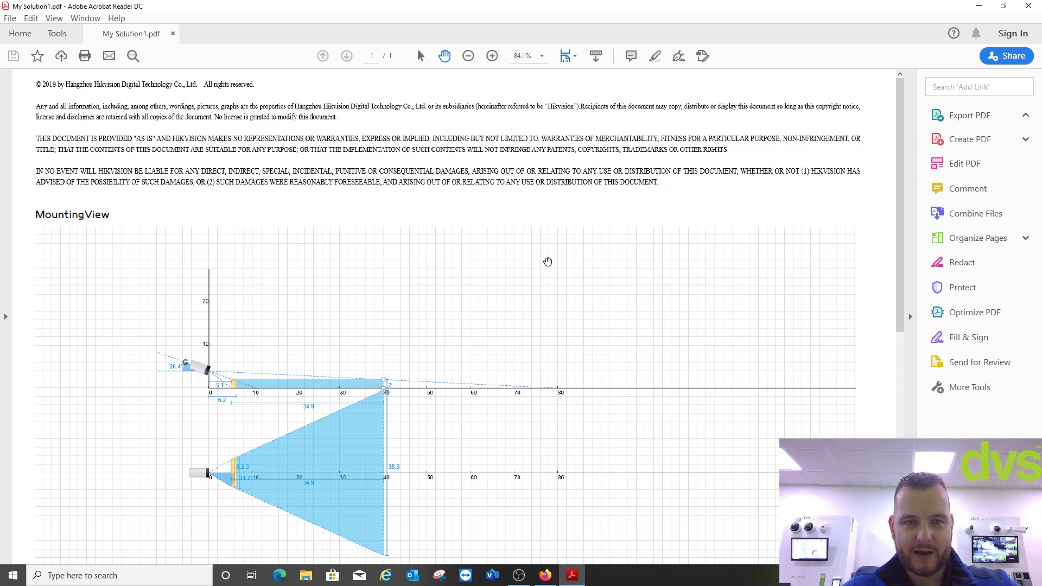
- Scroll through My Solution1.pdf's mounting diagrams and device table, then close it and exit Acrobat Reader
scroll(434, 257, down, 10)
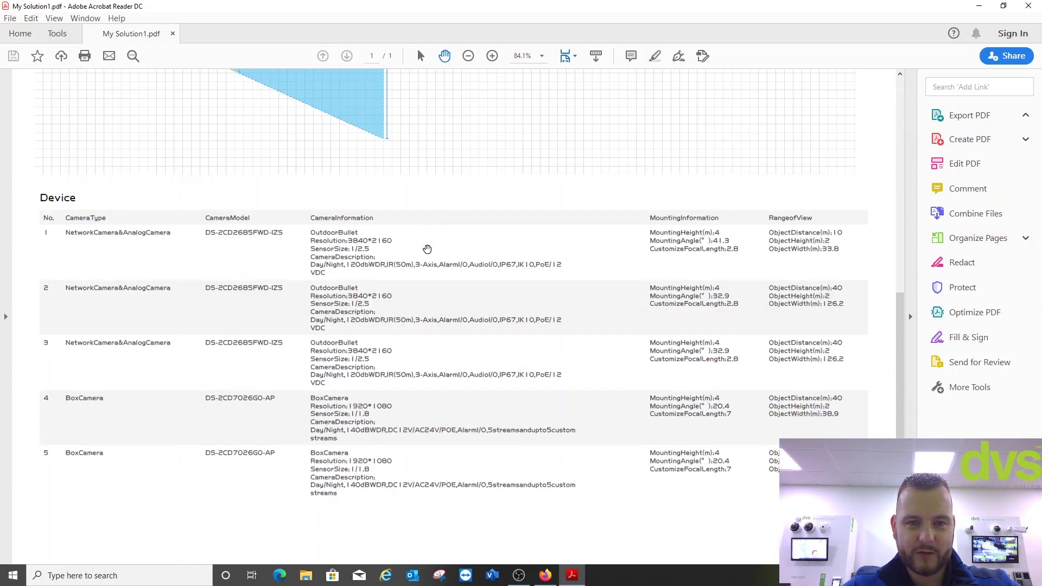
scroll(445, 298, up, 10)
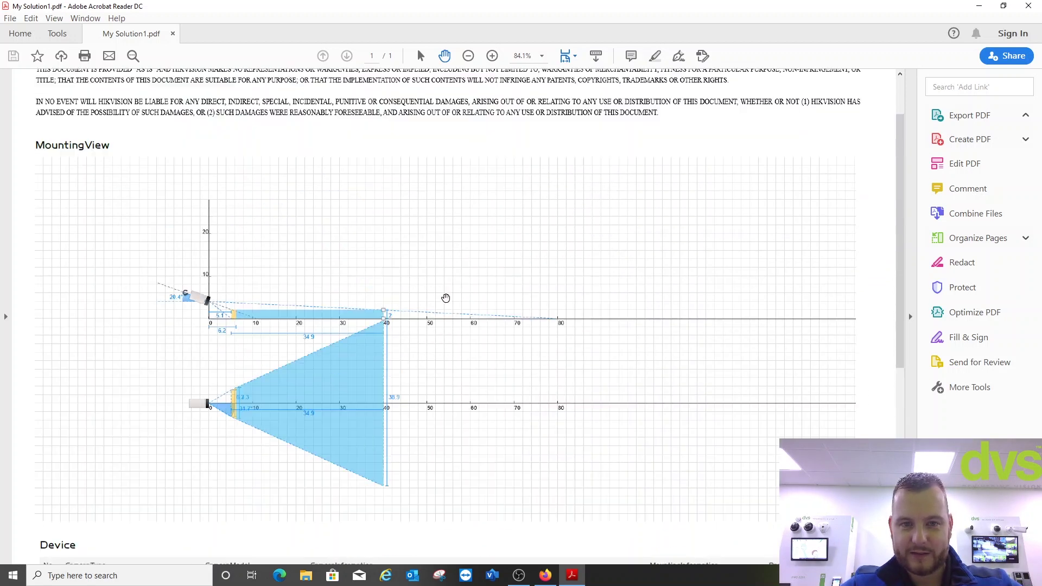
scroll(445, 298, up, 3)
click(173, 33)
click(1029, 5)
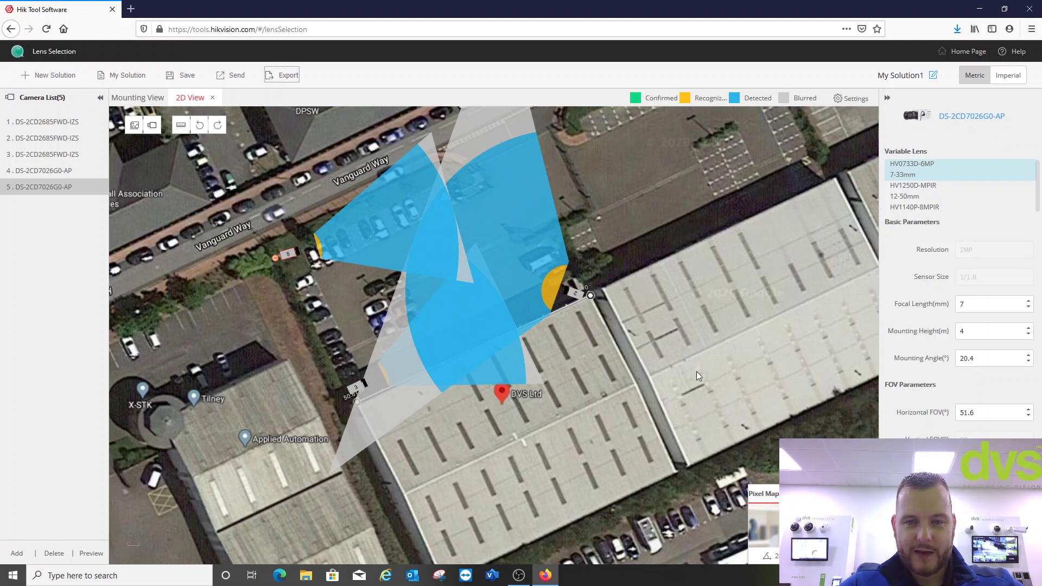
- Return from Lens Selection to the HIK Tool Software Home Page
click(950, 51)
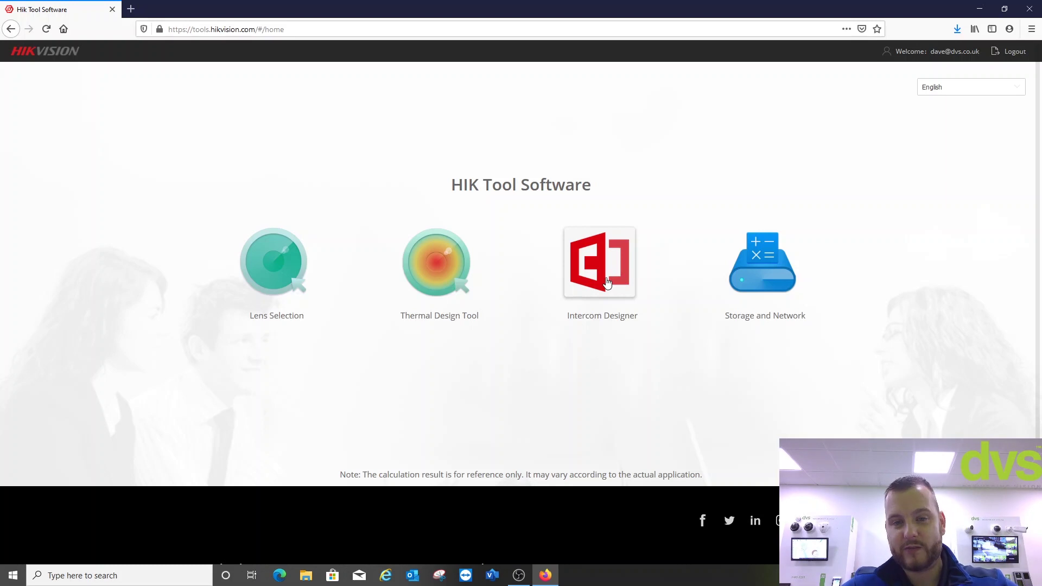
- Launch Intercom Designer with the Apartment scene and IP Solution system selected
click(607, 283)
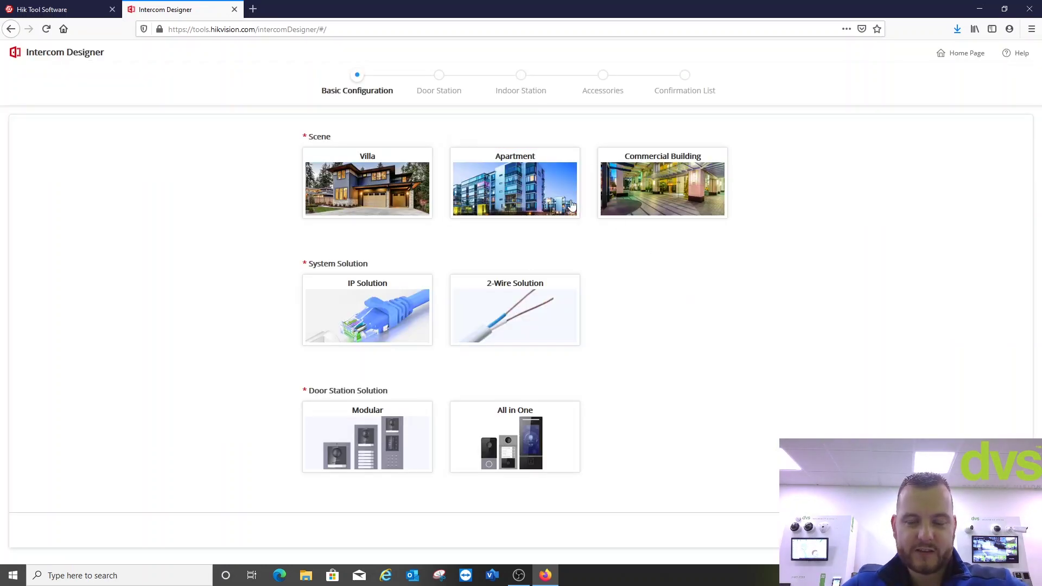
click(564, 196)
click(558, 191)
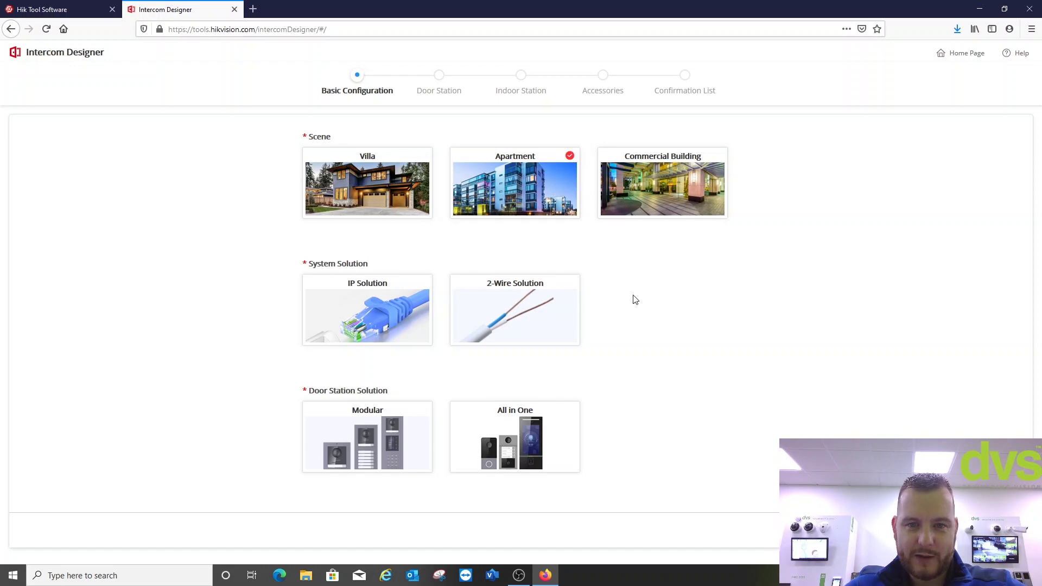
click(376, 292)
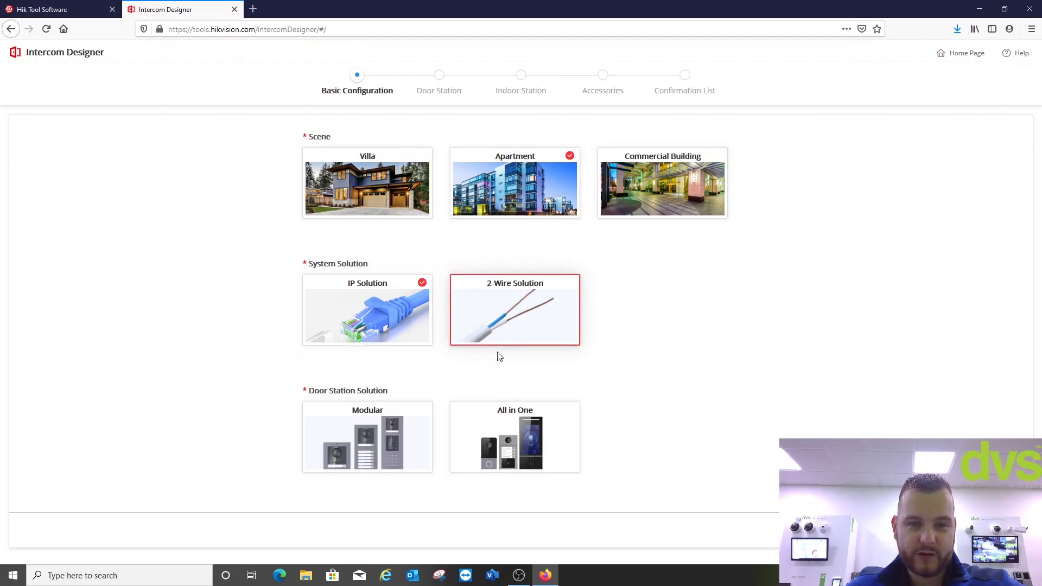
- Build a Modular door station with keypad, display, indicator, Mifare reader and blank modules, swapping indicator and reader
click(404, 426)
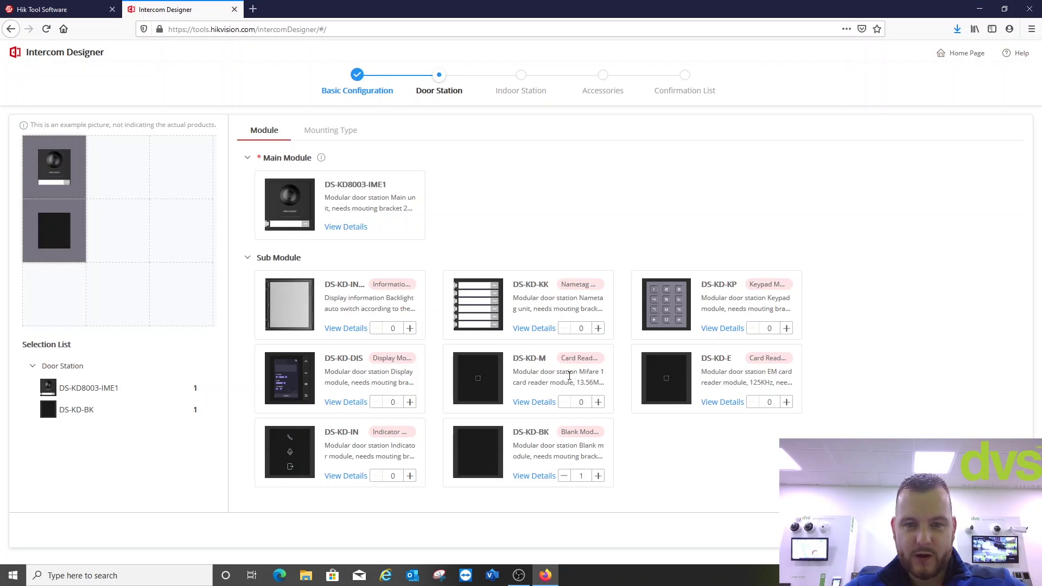
click(786, 328)
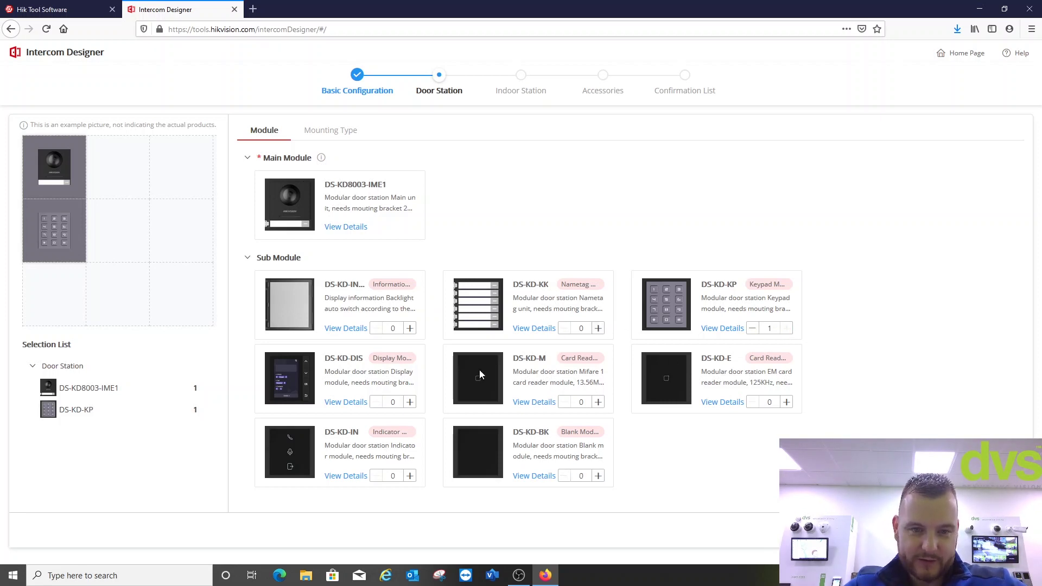
click(411, 401)
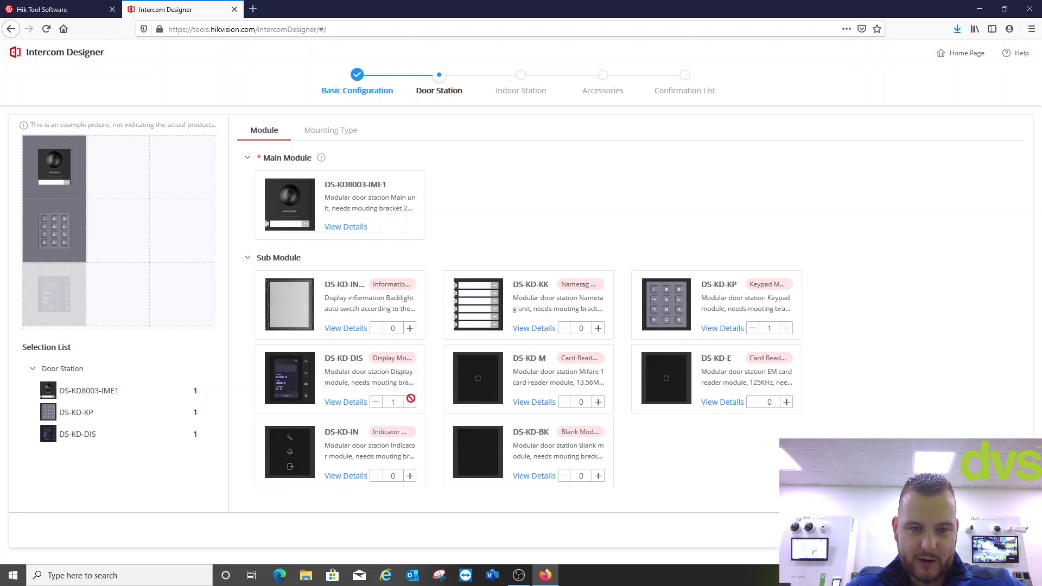
click(409, 475)
click(410, 475)
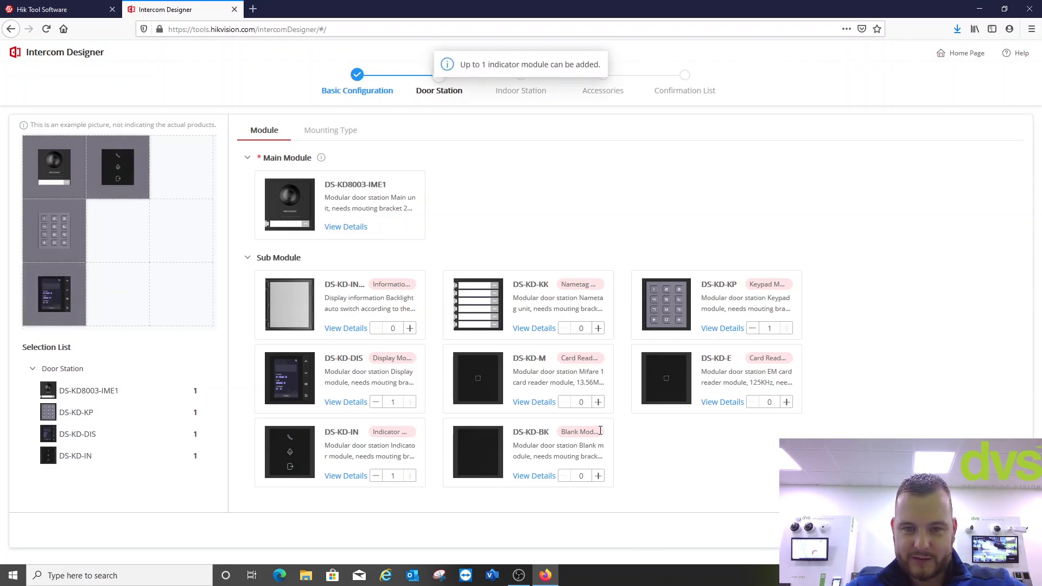
click(597, 402)
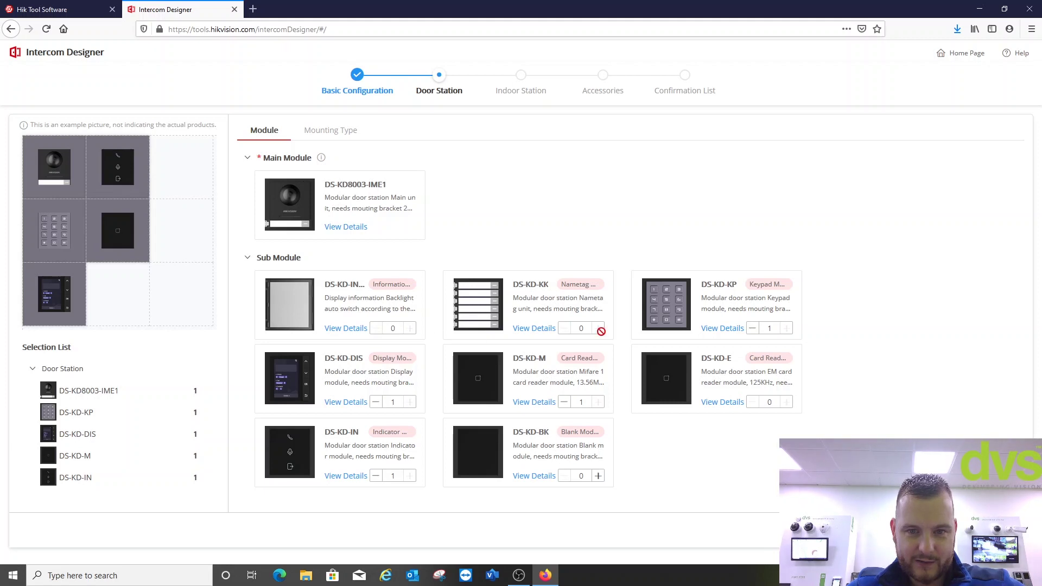
click(598, 476)
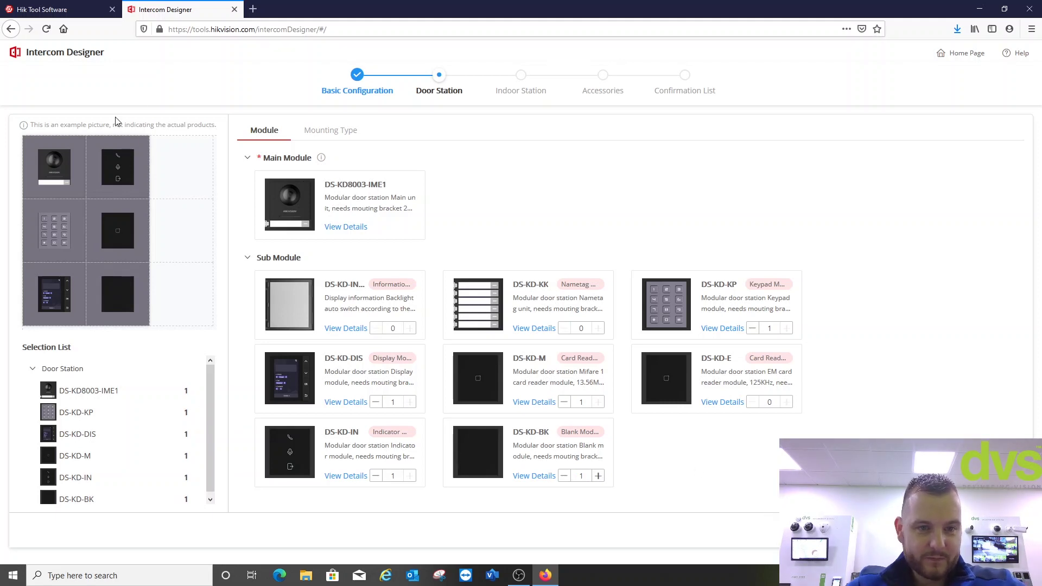
mouse_move(105, 186)
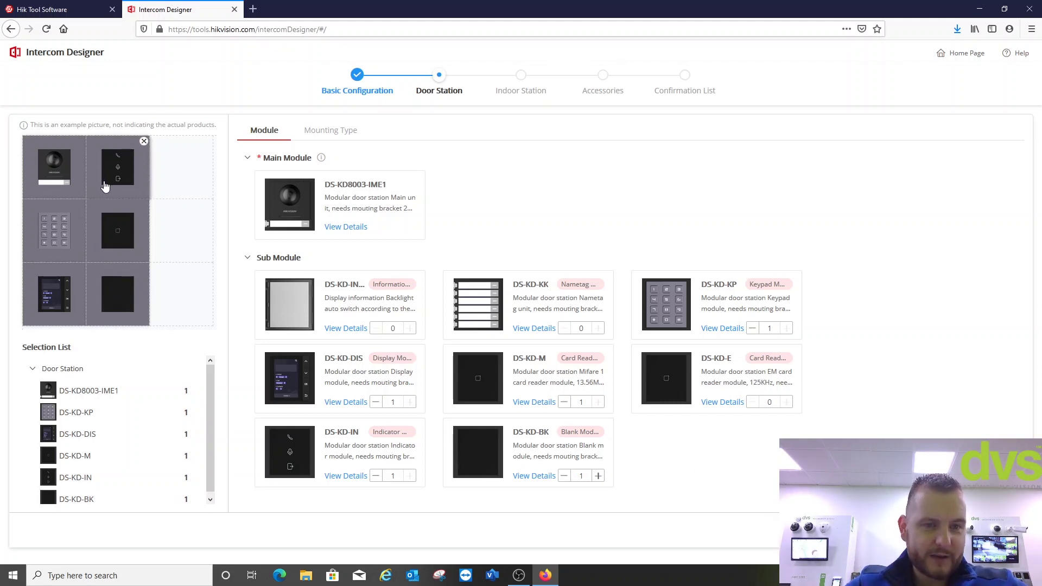
drag(111, 171, 74, 235)
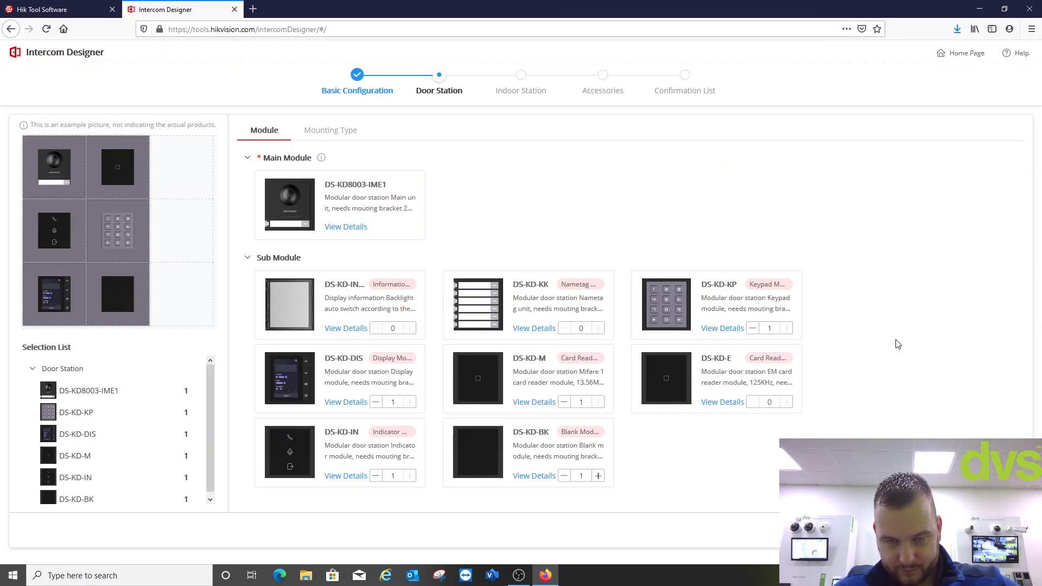
- Under Mounting Type, add DS-KD-ACW3 surface brackets and two DS-KABD8003-RS3 protective shields
click(308, 133)
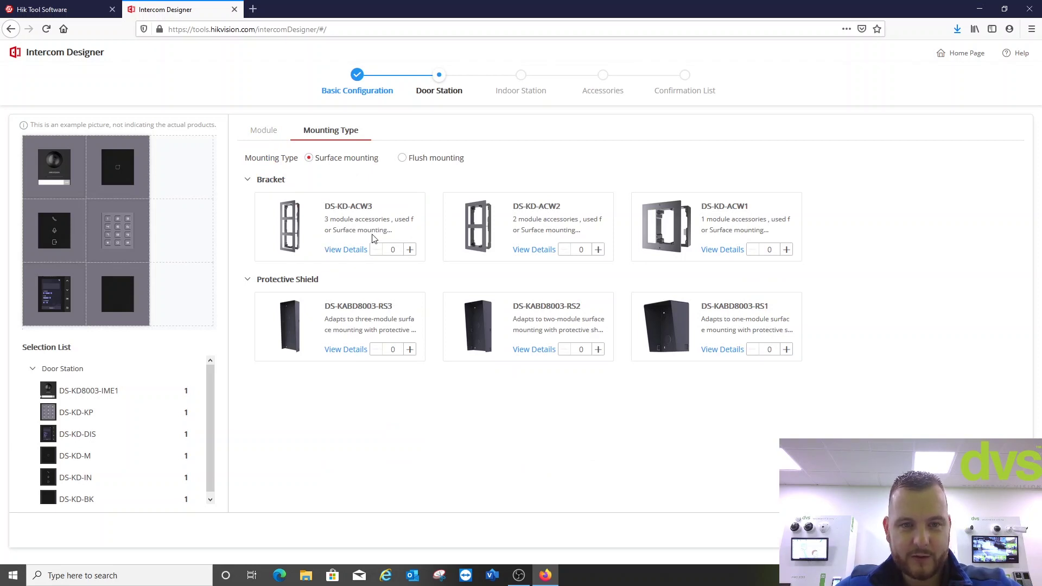
click(409, 250)
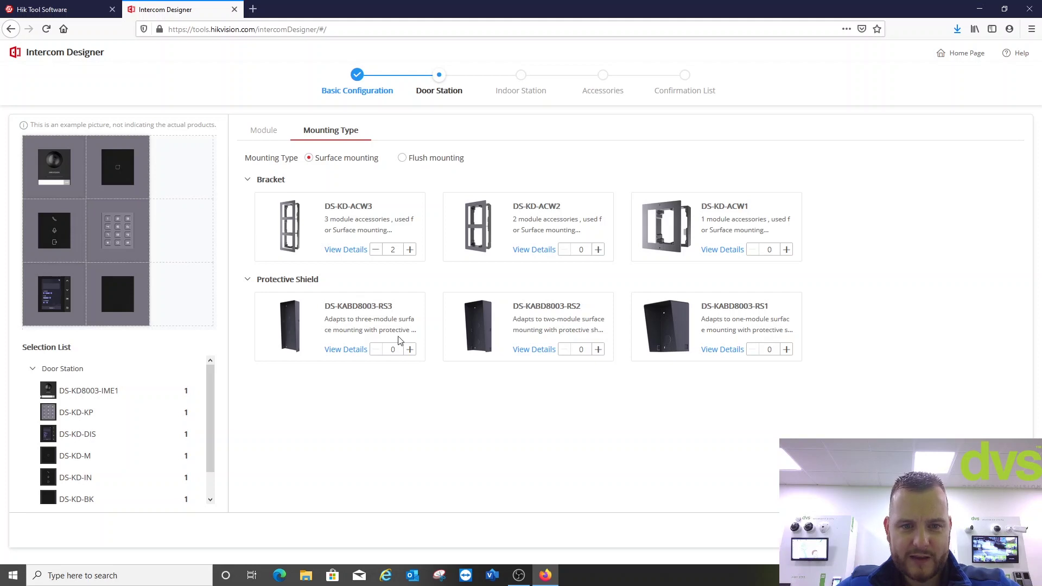
click(411, 350)
click(410, 350)
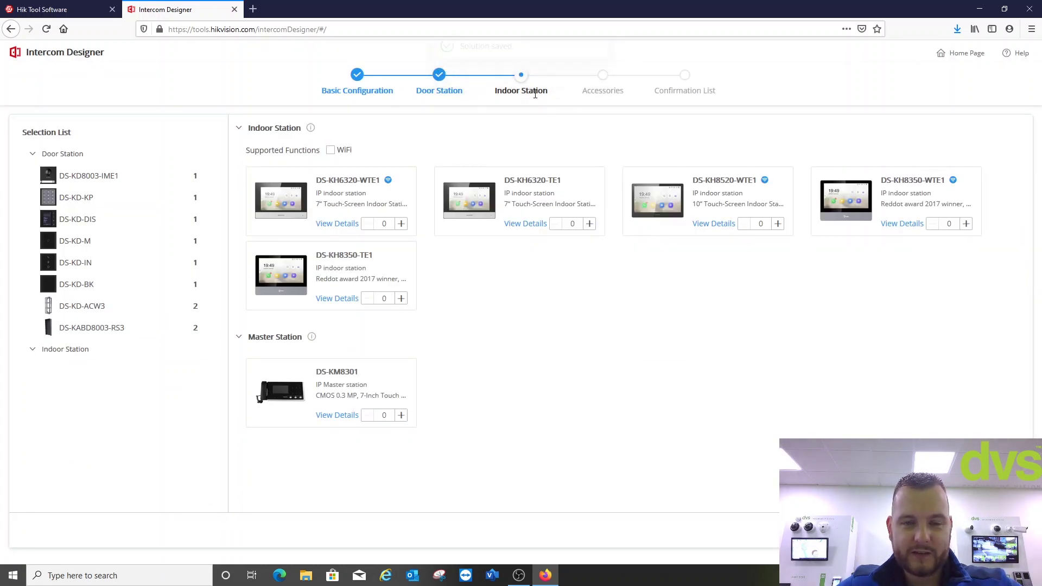
- Filter to WiFi models, set DS-KH8520-WTE1 quantity to 150, and add one DS-KM8301 master station
click(330, 150)
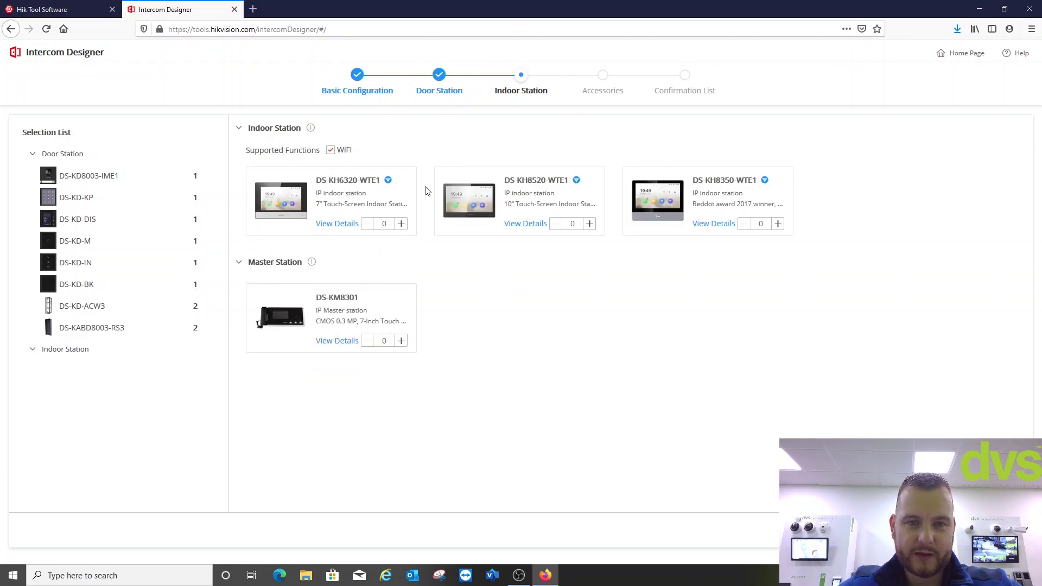
double_click(573, 224)
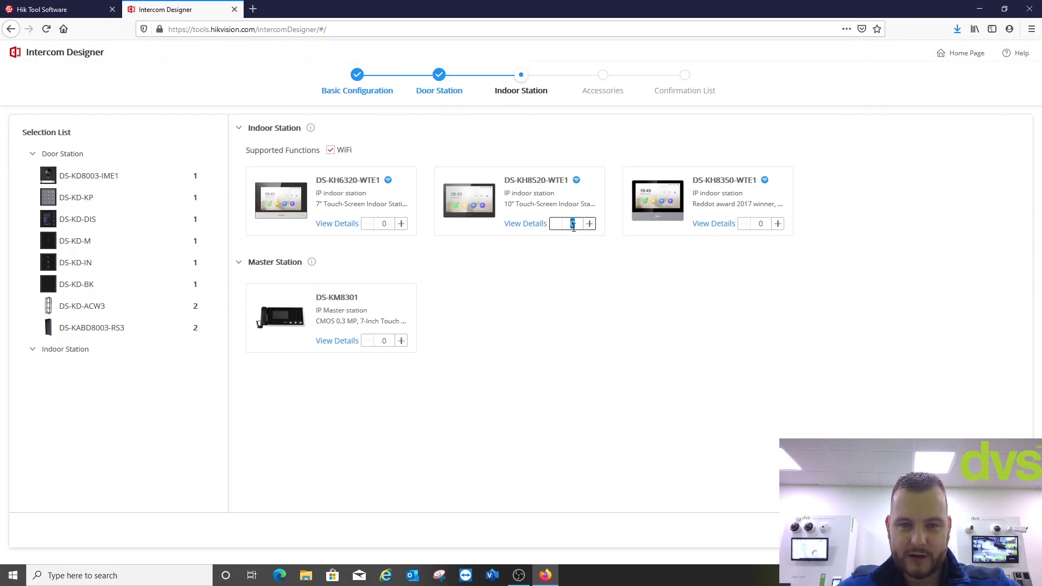
text(150)
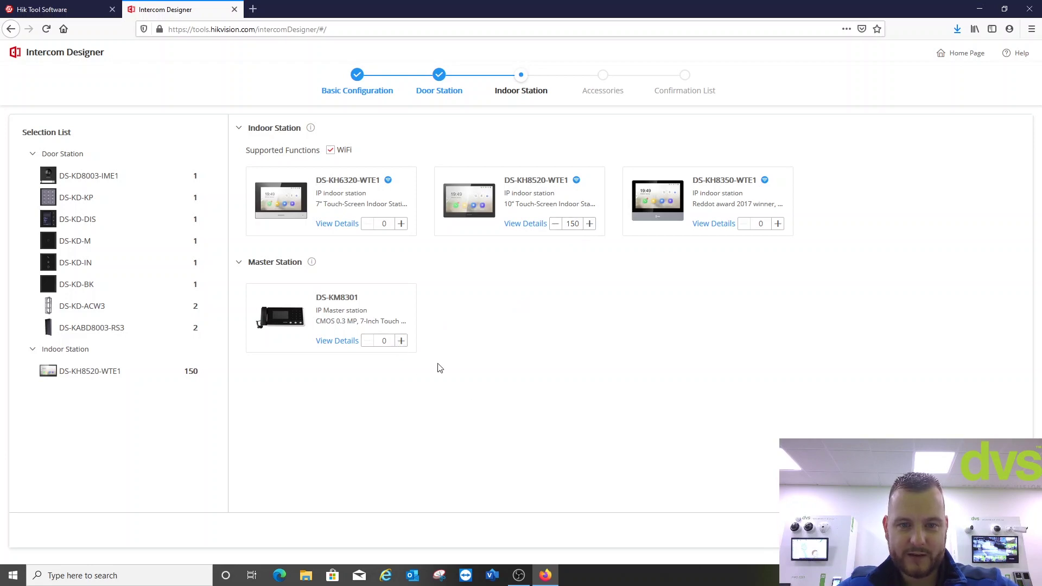
click(401, 342)
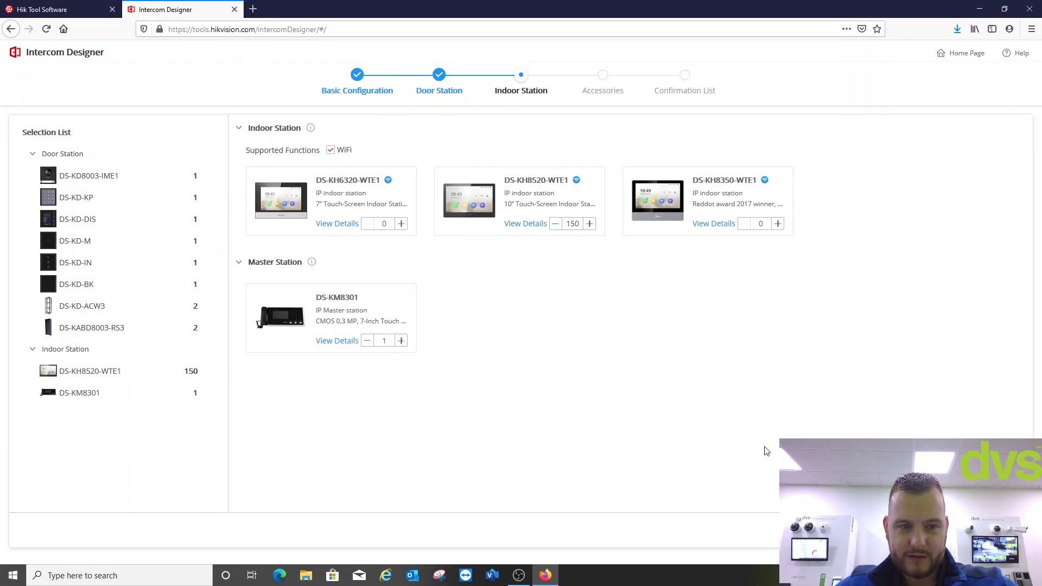
- On Accessories, add one DS-KAW50-1case power supply and 10 DS-3E0318P-E/M(B) PoE switches
click(783, 425)
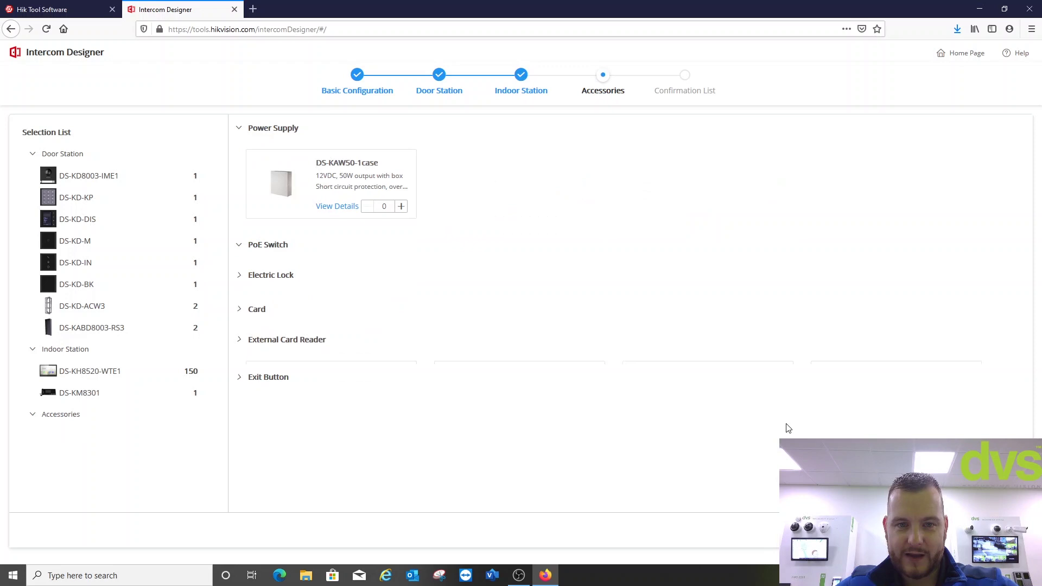
click(401, 206)
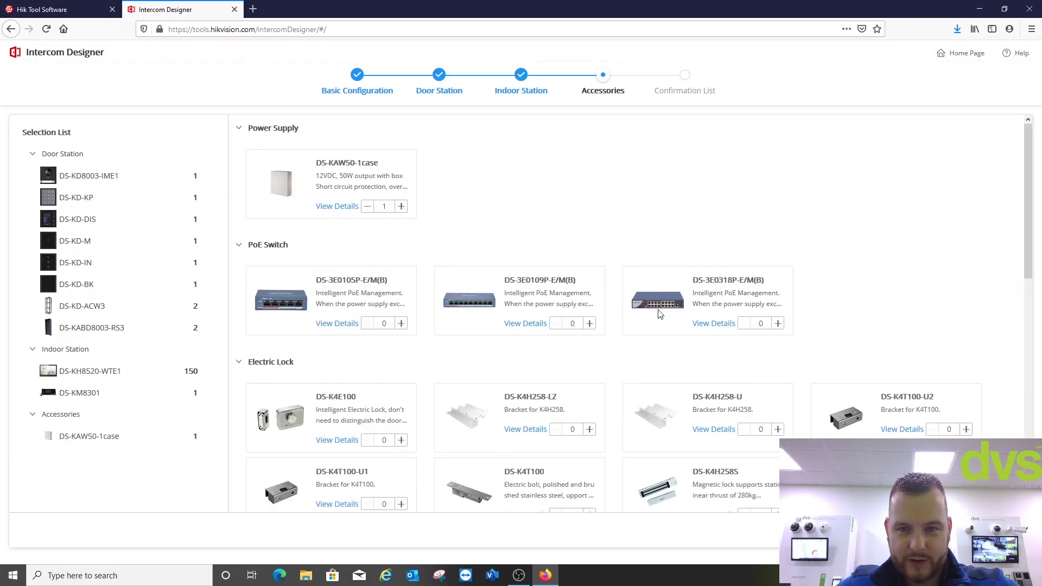
double_click(758, 323)
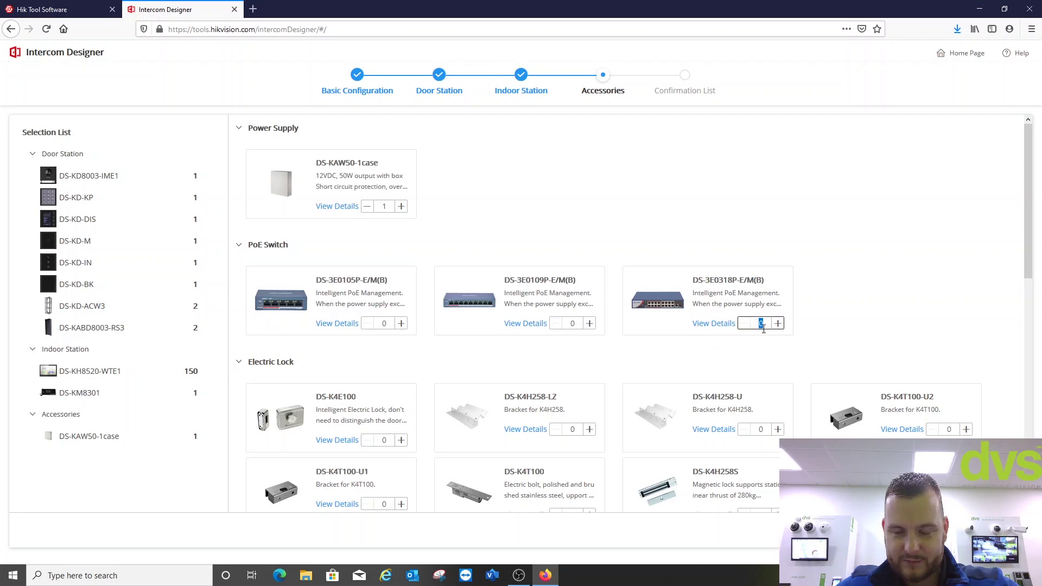
text(10)
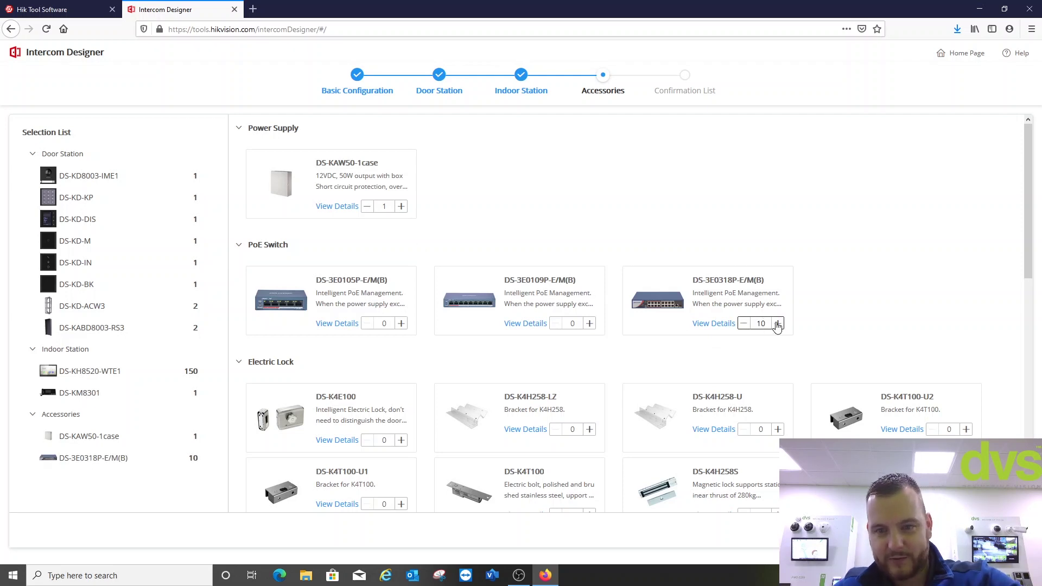
click(880, 329)
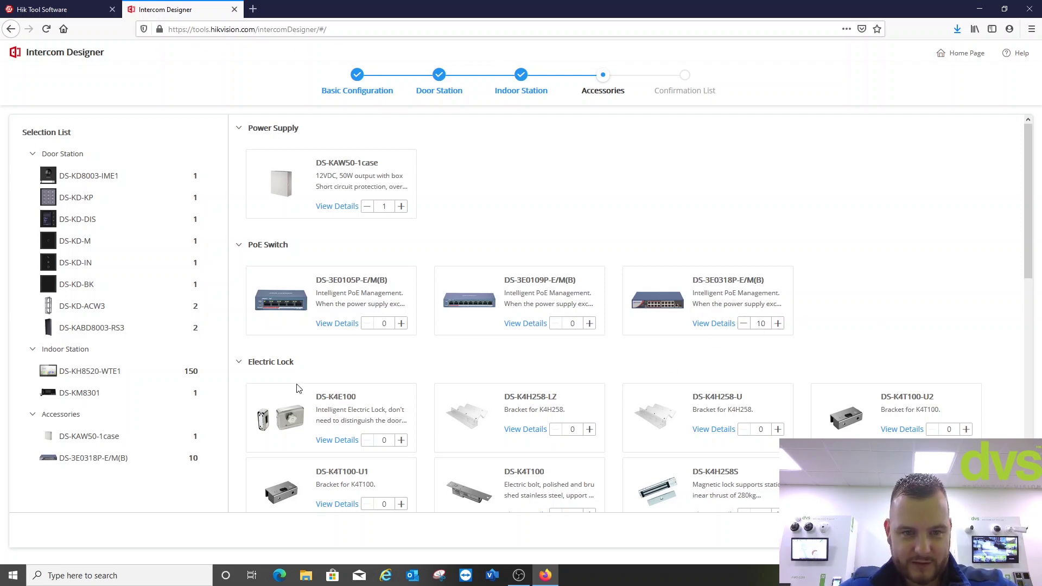
- Add one DS-K4H258S magnetic lock and set IC S50 cards to 301
scroll(296, 389, down, 3)
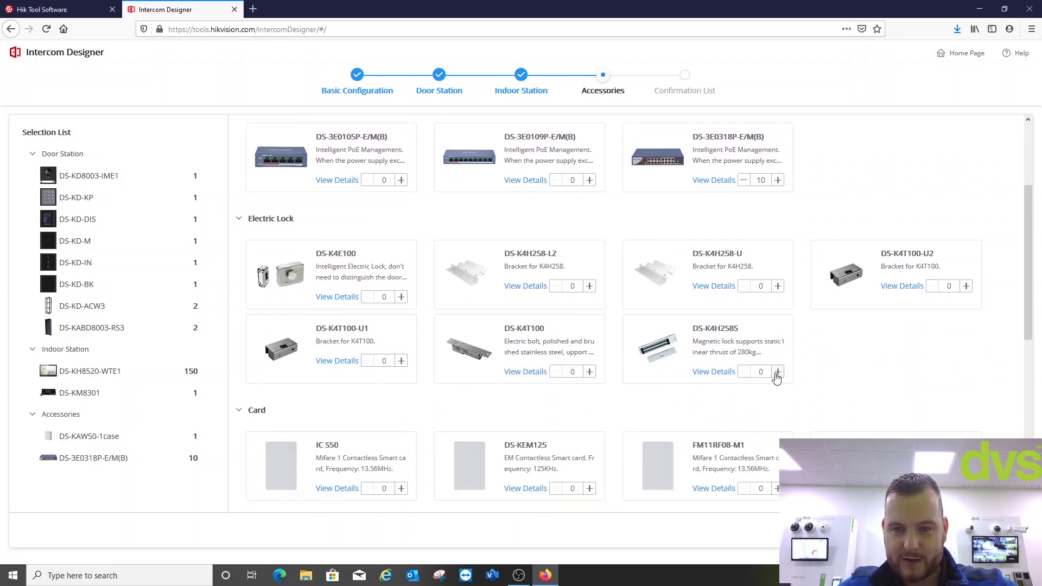
click(778, 373)
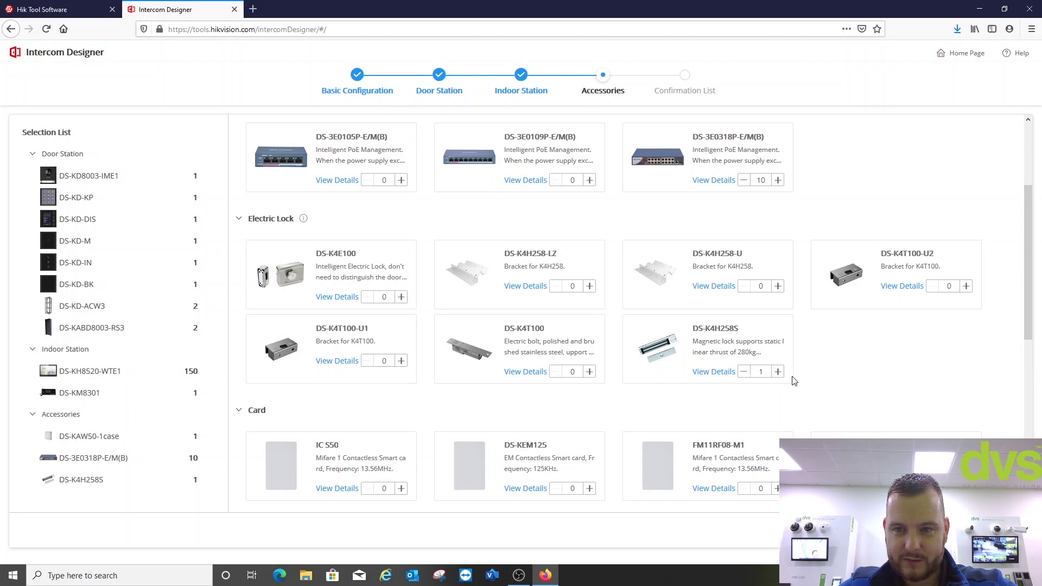
scroll(706, 375, down, 2)
scroll(387, 394, down, 1)
click(384, 343)
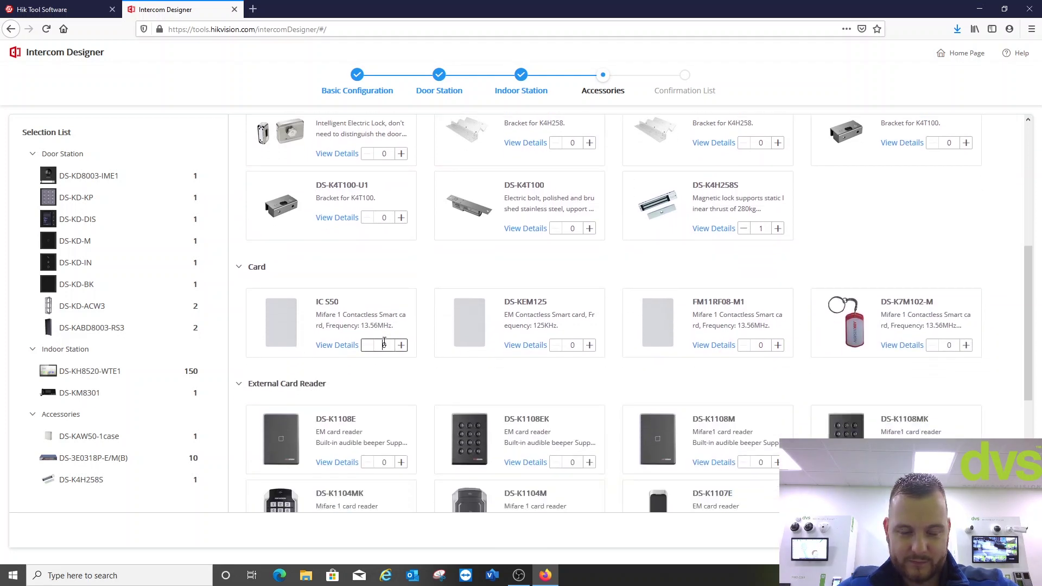
text(3)
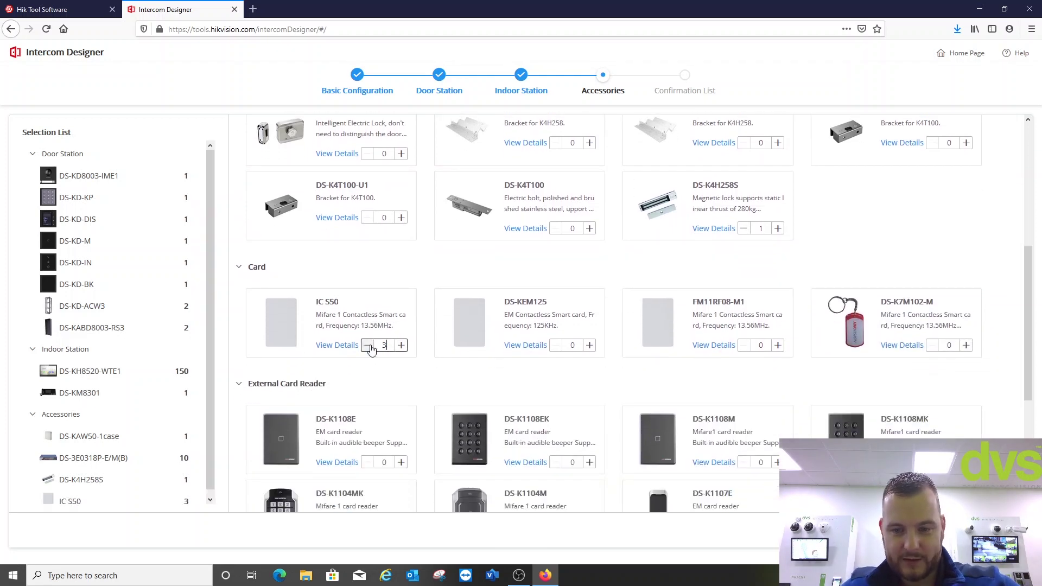
text(0)
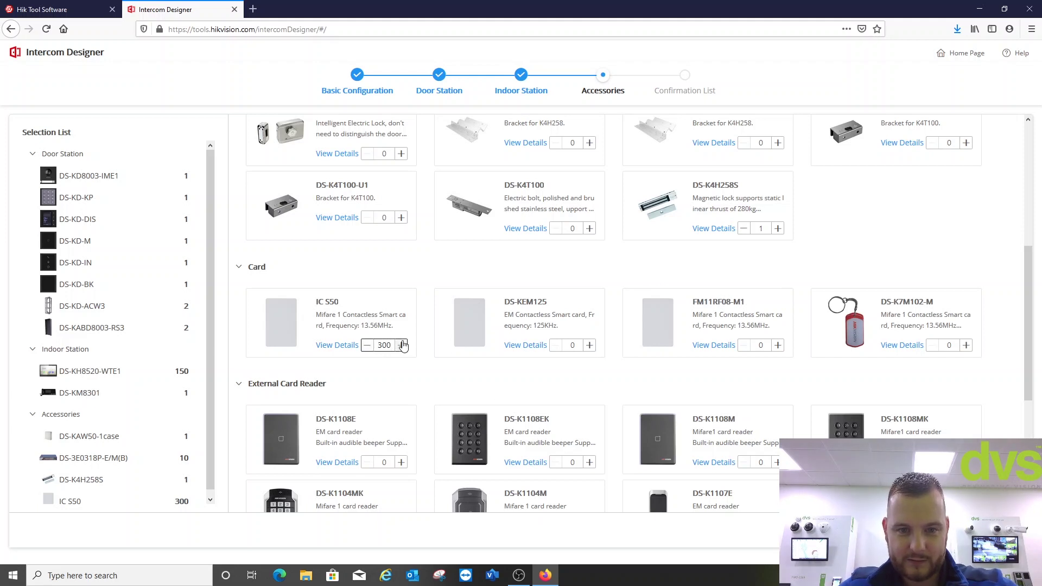
text(1)
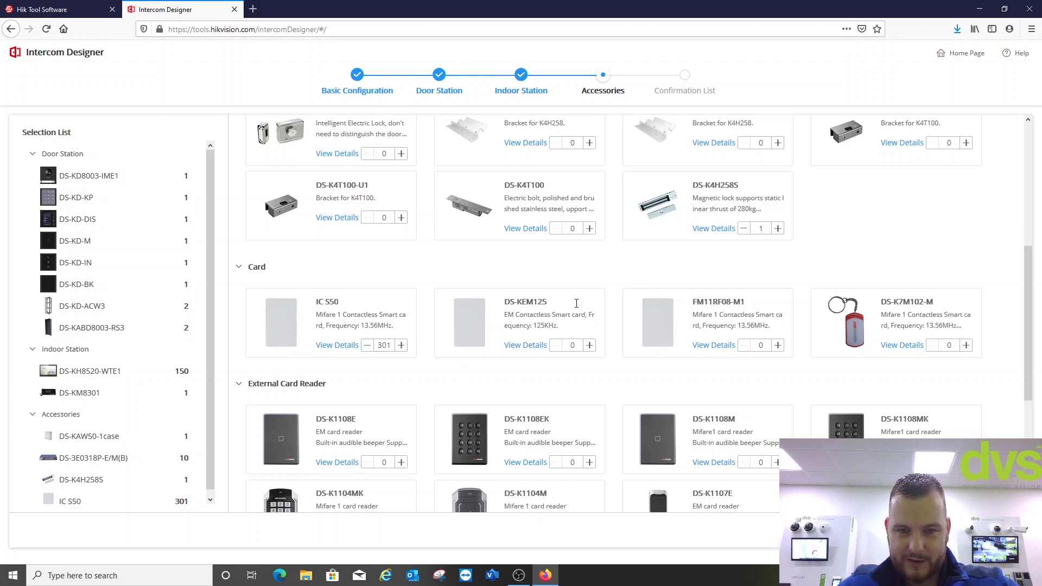
- Add a DS-K7P02 exit button, DS-K7PEB emergency break glass and DS-K4H258-U lock bracket
scroll(575, 374, down, 3)
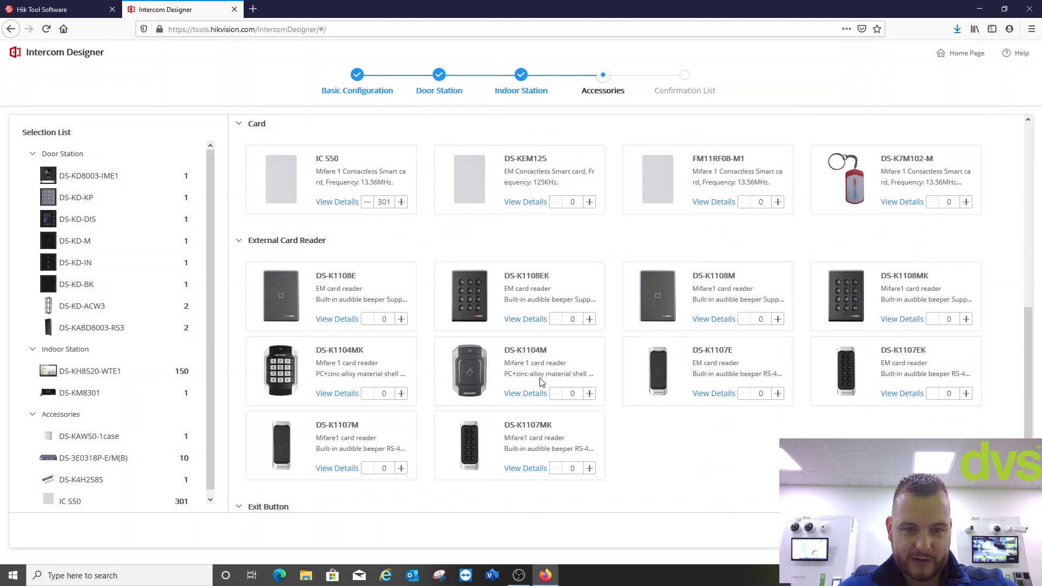
scroll(541, 380, down, 2)
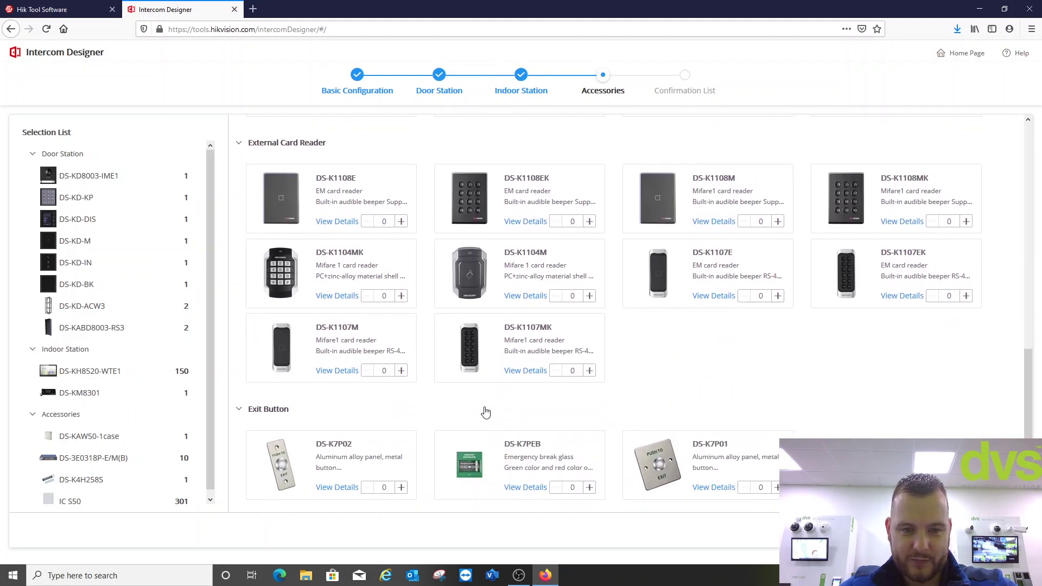
scroll(487, 414, up, 2)
scroll(388, 483, down, 3)
click(401, 487)
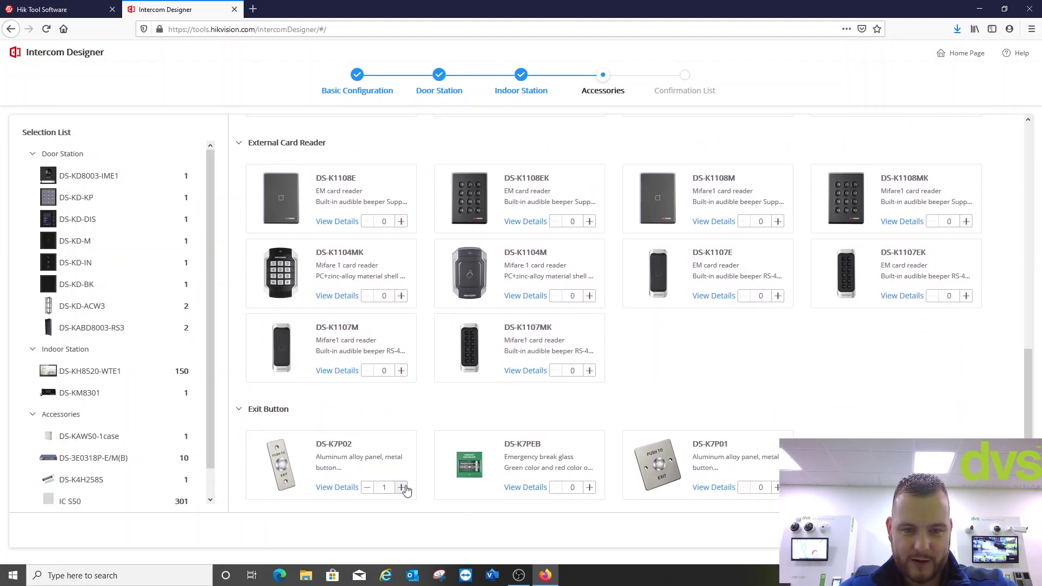
click(589, 487)
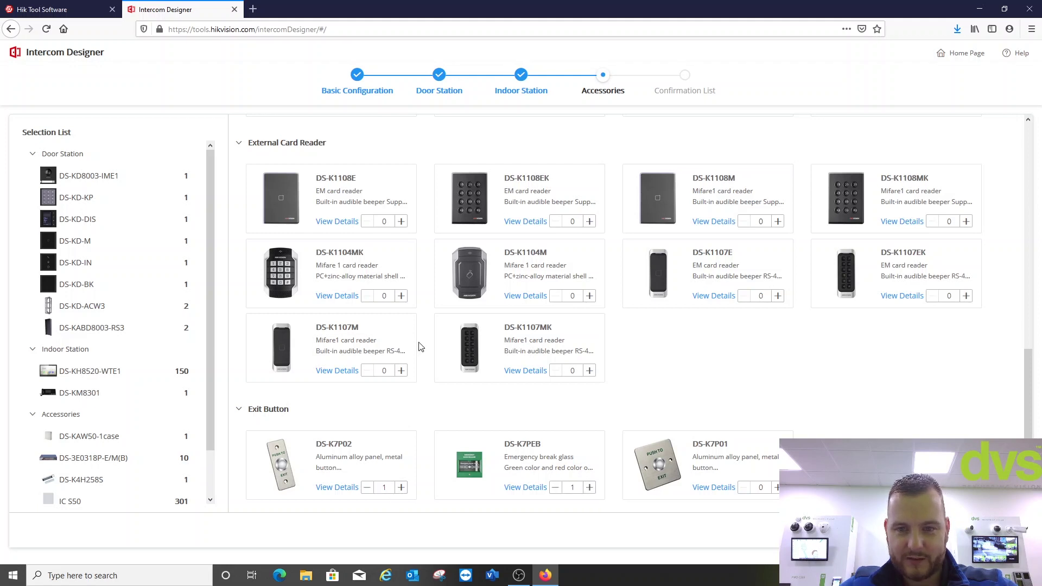
click(589, 296)
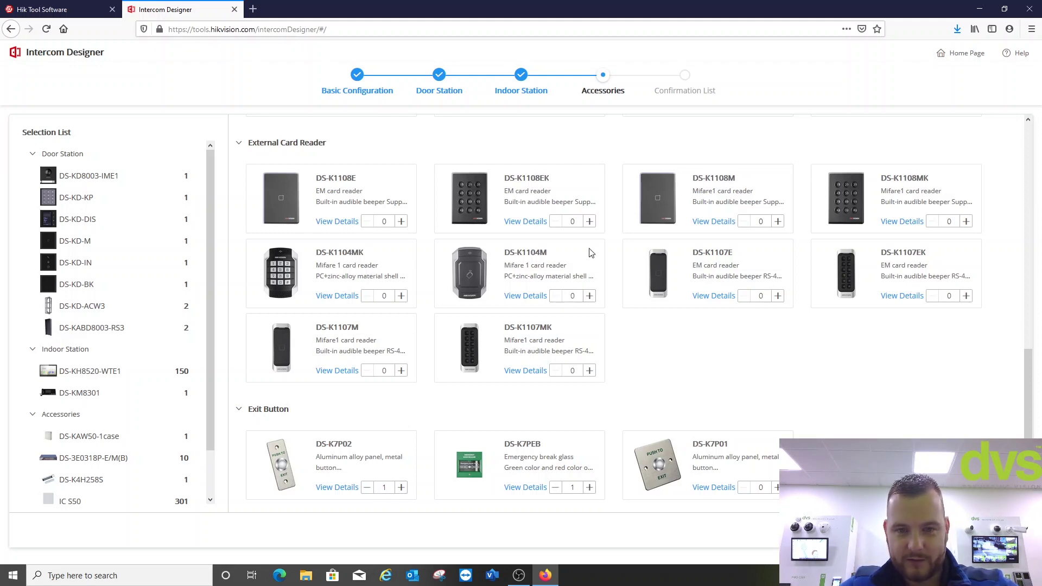
scroll(597, 334, up, 2)
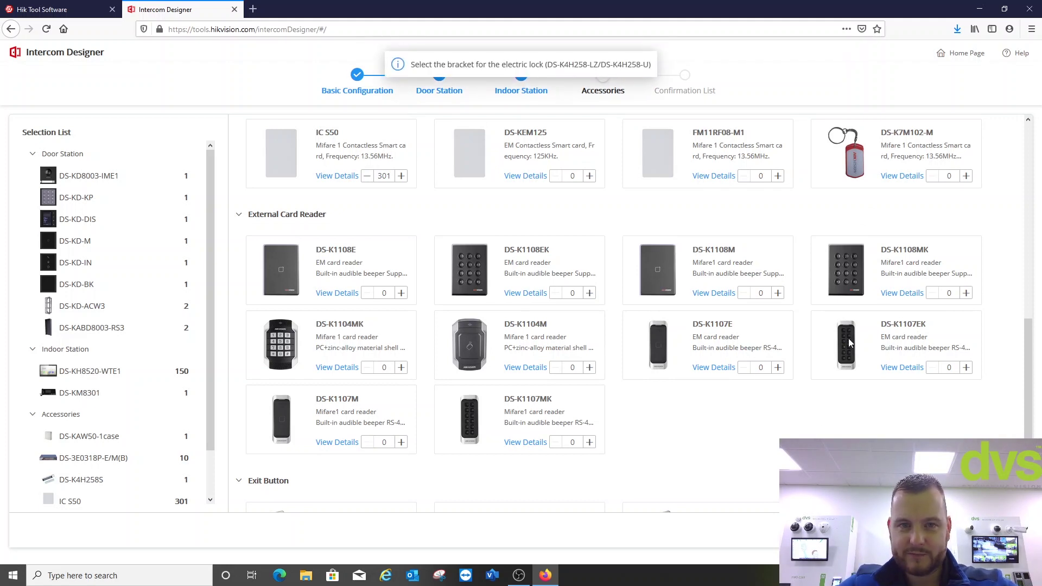
scroll(673, 261, up, 8)
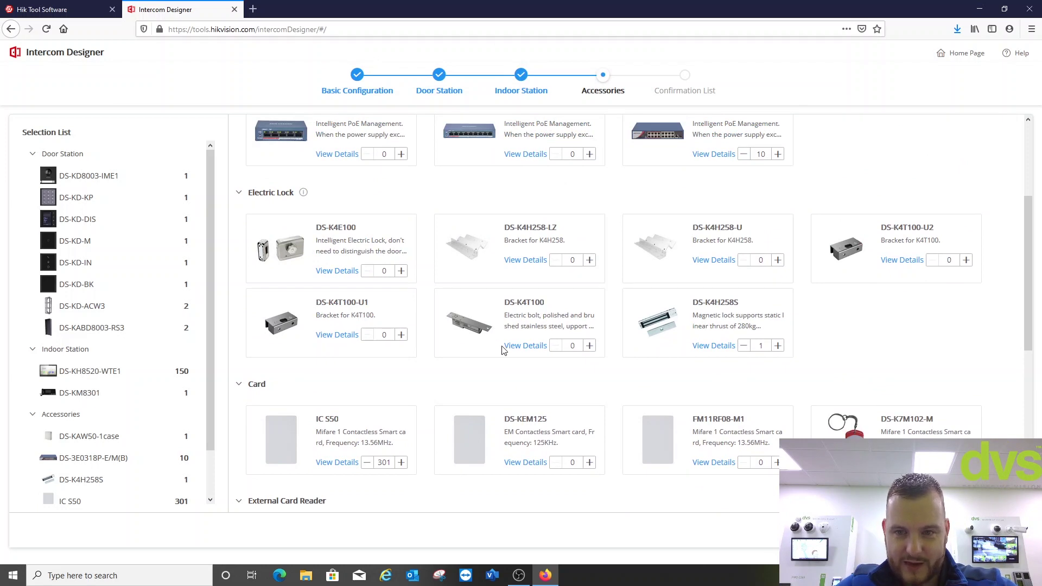
scroll(521, 347, up, 3)
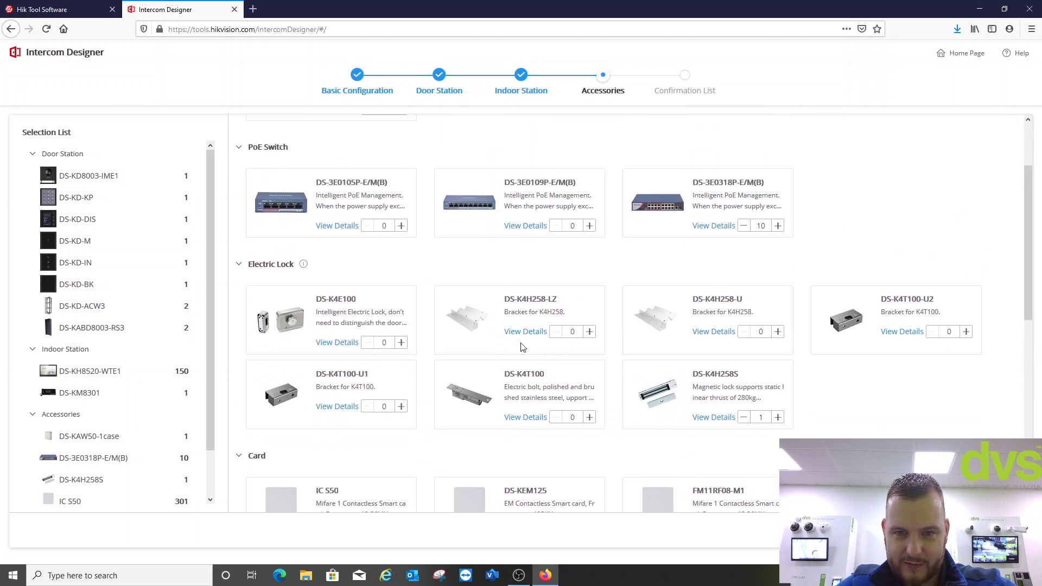
click(778, 403)
- Review the Confirmation List and export the kit list as a PDF saved to Downloads
click(787, 530)
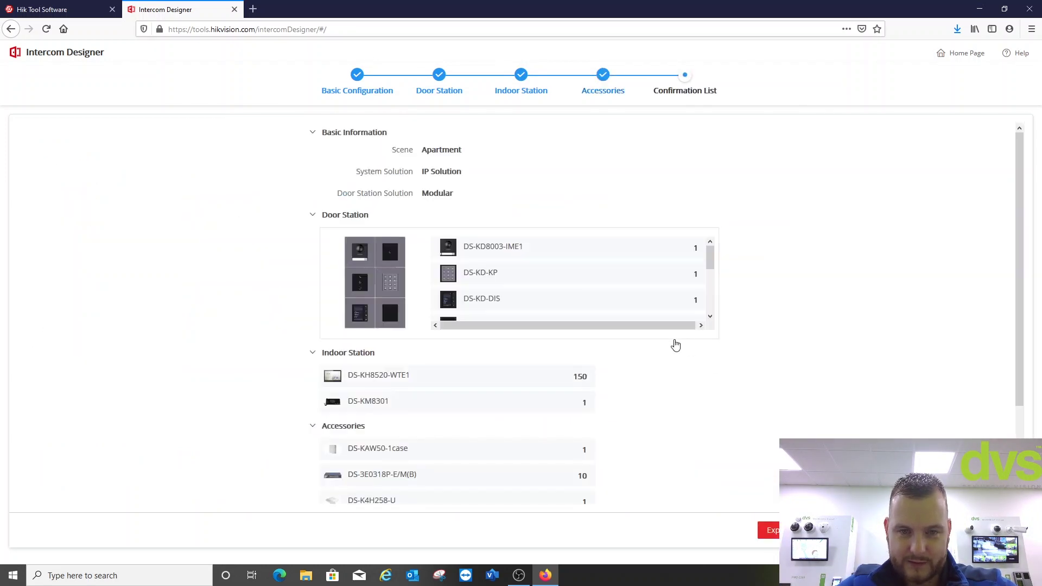
scroll(479, 246, down, 3)
scroll(656, 373, down, 2)
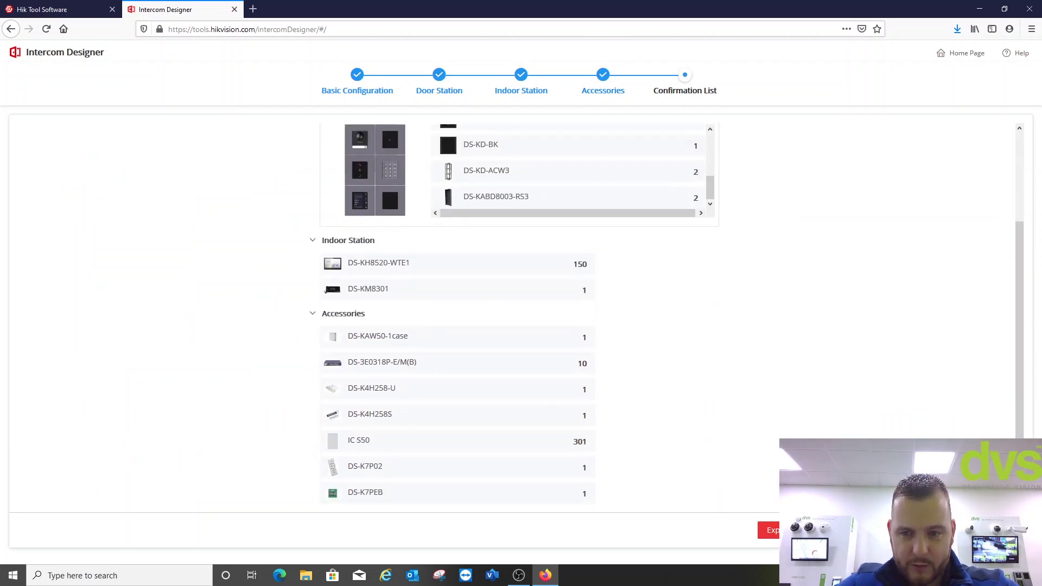
click(769, 530)
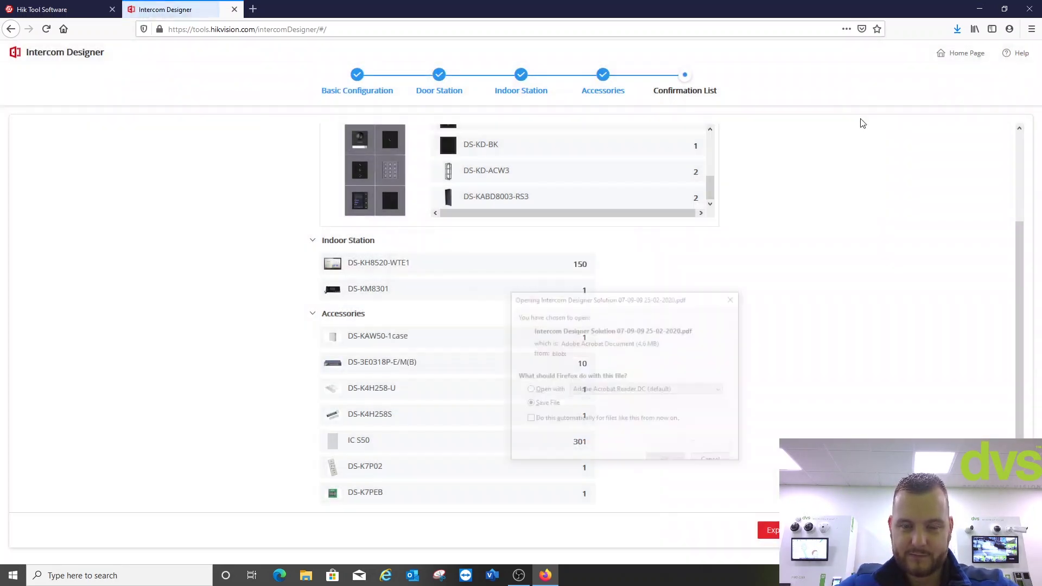
click(667, 448)
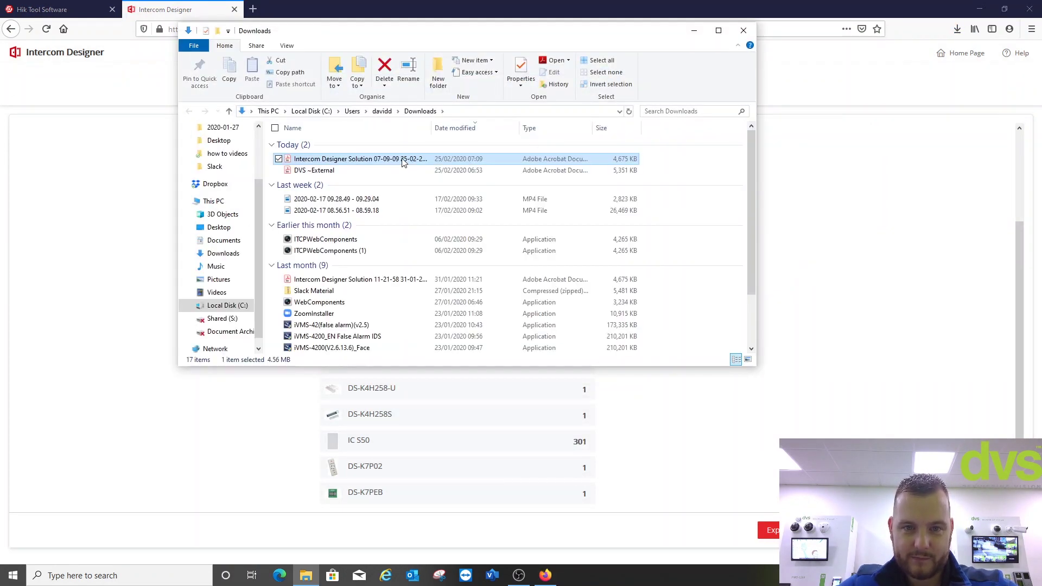
- Open the downloaded kit list PDF and scroll through the DoorStation equipment tables
click(697, 29)
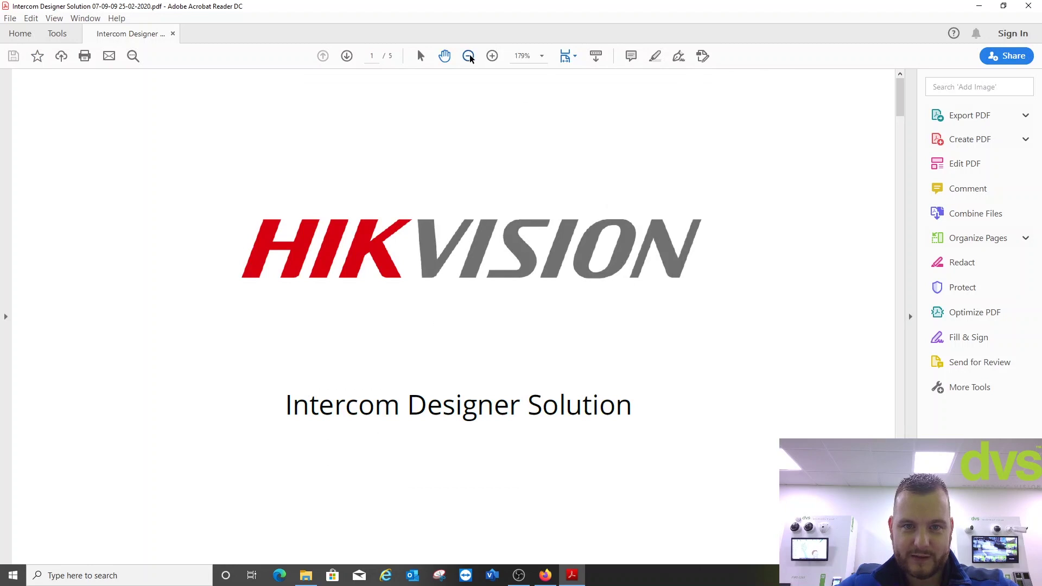
scroll(593, 194, down, 3)
scroll(592, 195, down, 10)
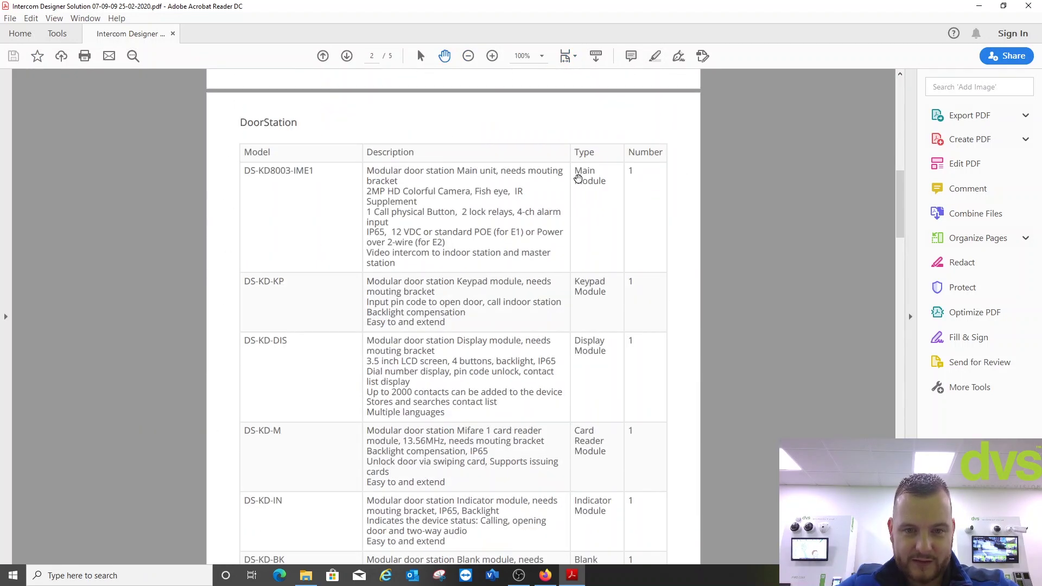
scroll(488, 192, down, 1)
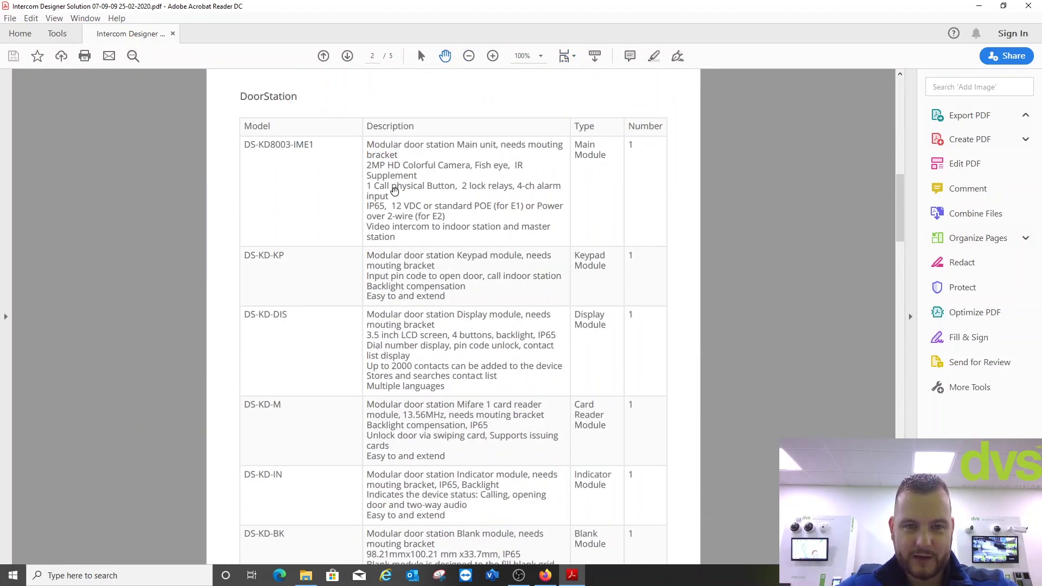
scroll(407, 201, down, 1)
scroll(406, 201, up, 1)
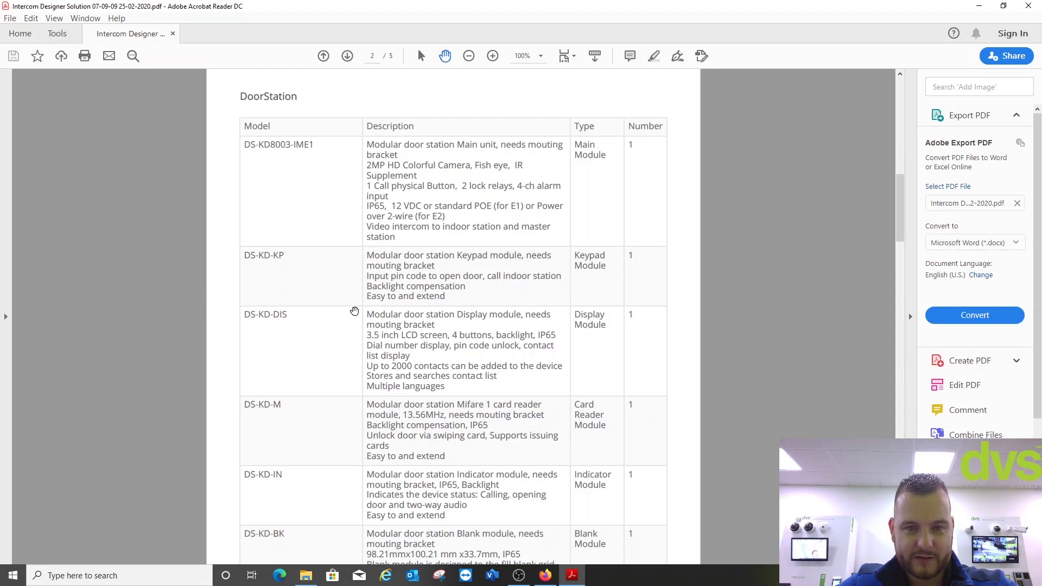
- Scroll down to the page-5 apartment system diagram, then back up to the page-3 accessory tables
scroll(391, 282, down, 6)
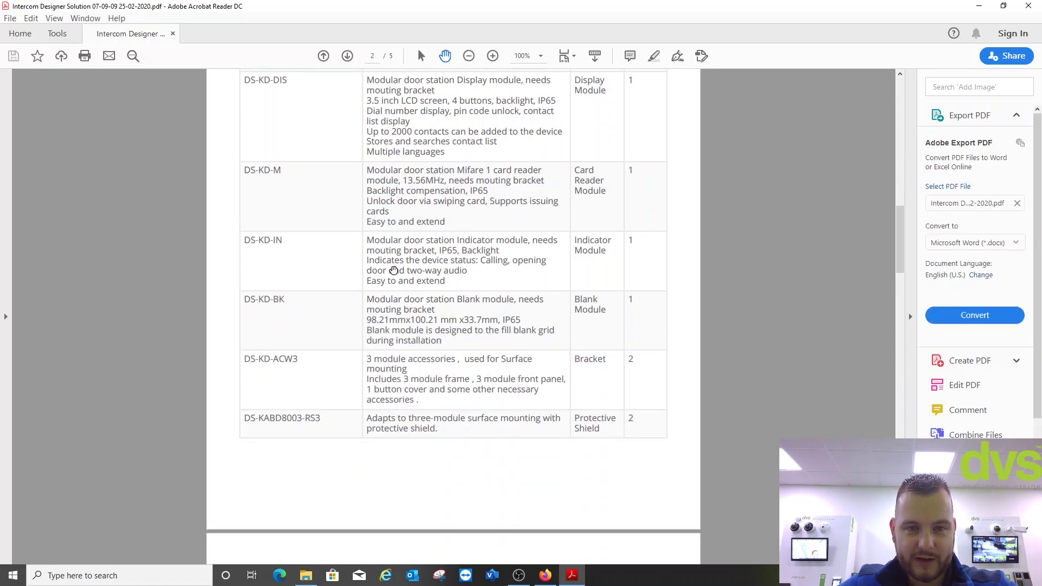
scroll(406, 235, down, 12)
scroll(405, 235, down, 15)
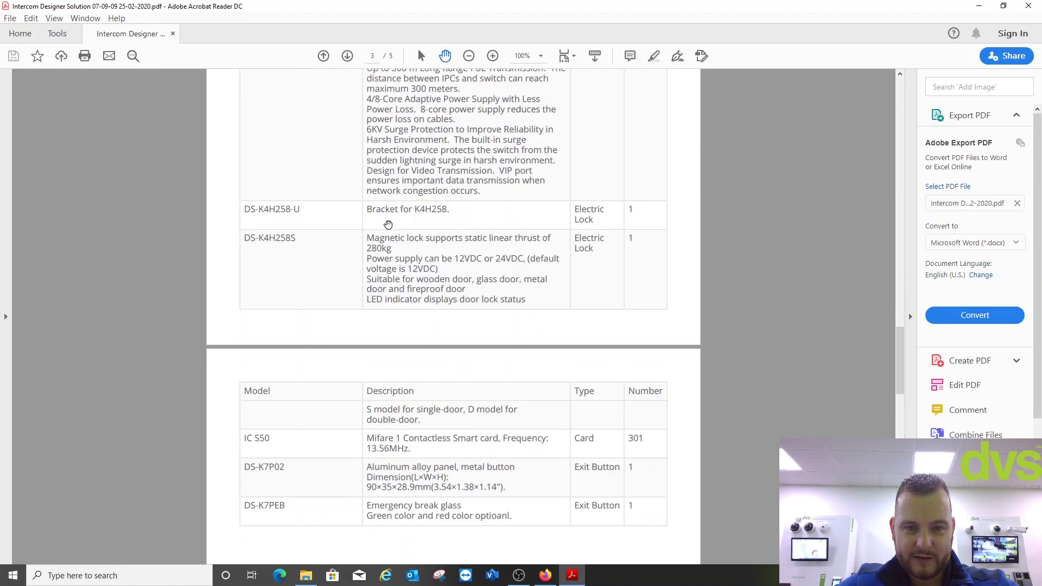
scroll(384, 230, down, 10)
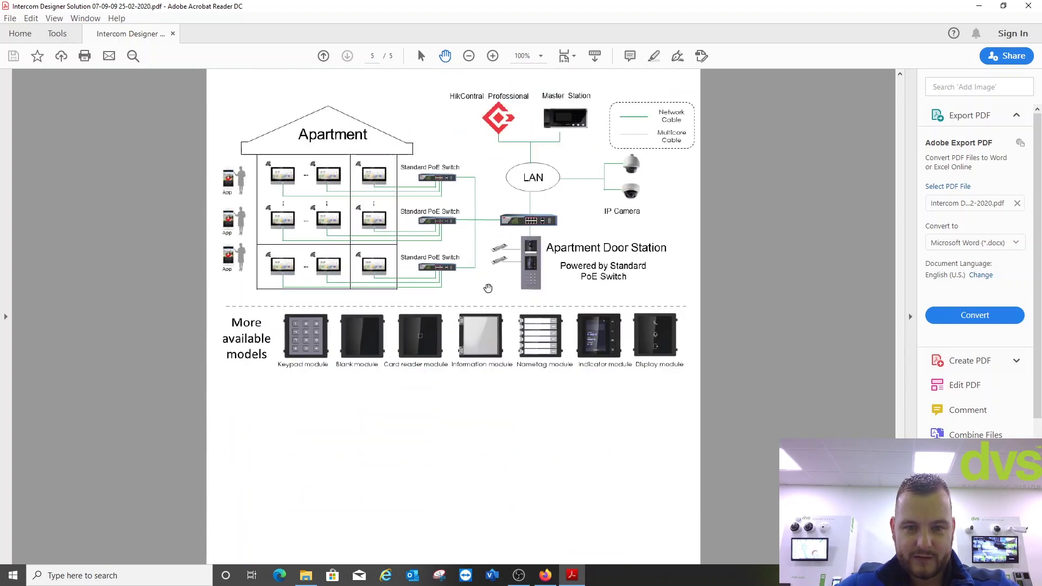
scroll(489, 251, up, 2)
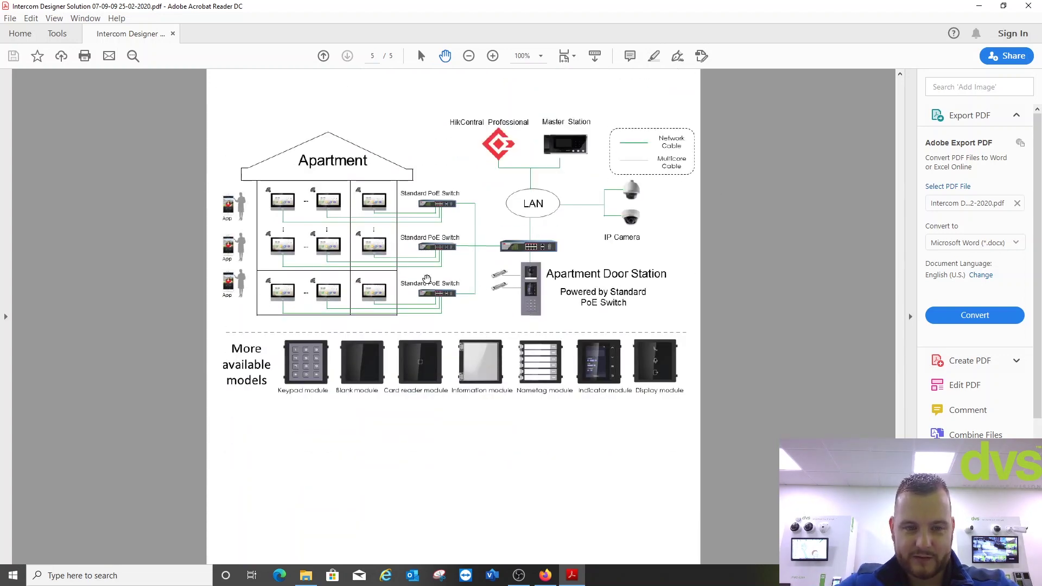
scroll(427, 279, up, 4)
scroll(492, 314, up, 20)
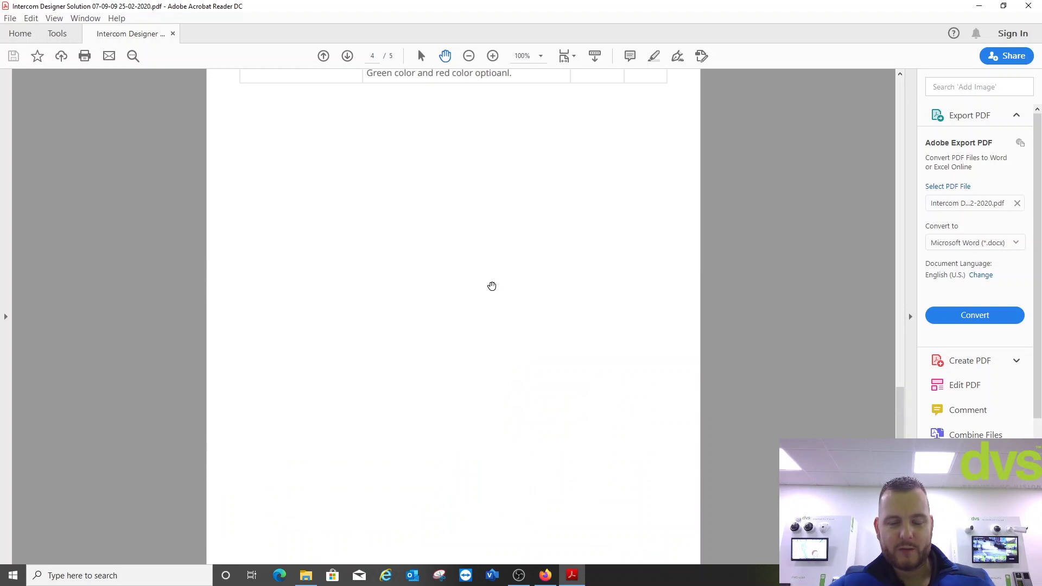
scroll(472, 292, up, 4)
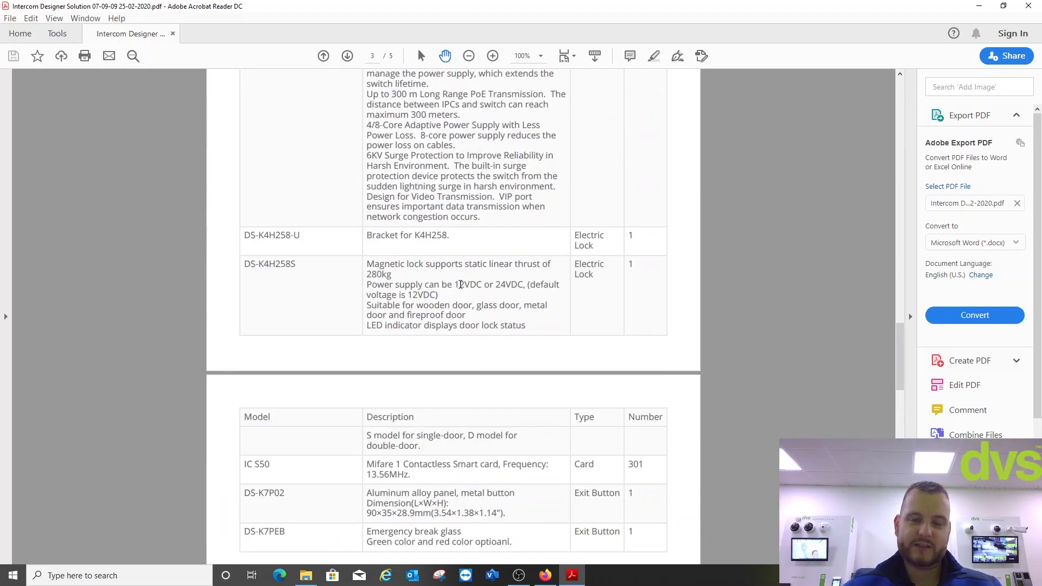